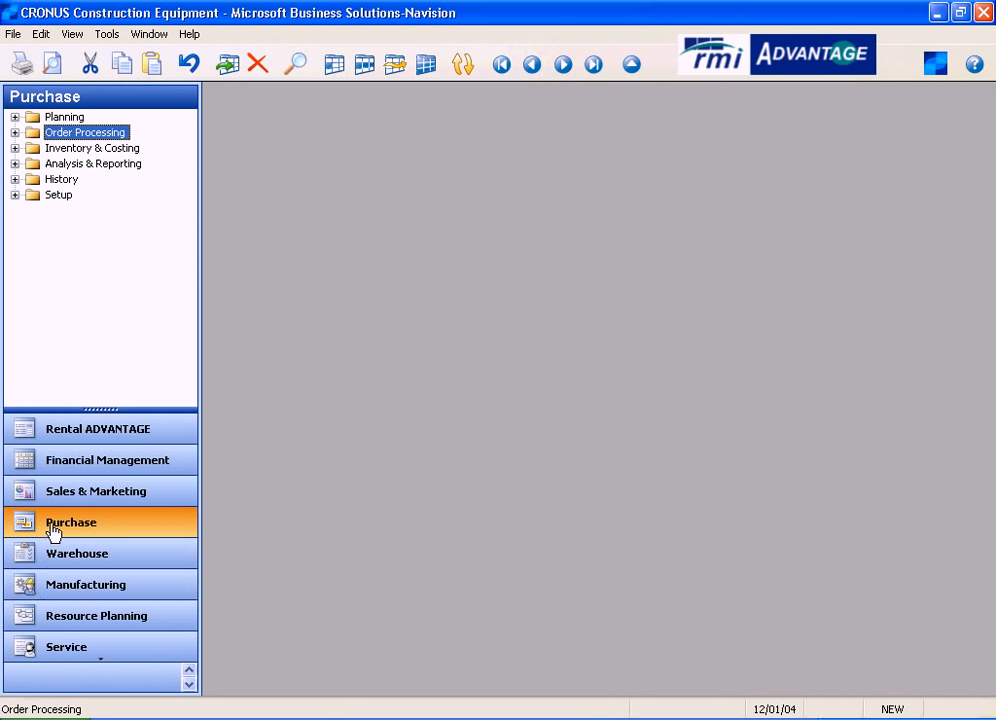
# - Open purchase invoices from the Purchase order processing area and start a new invoice with an automatically assigned number
pyautogui.click(84, 133)
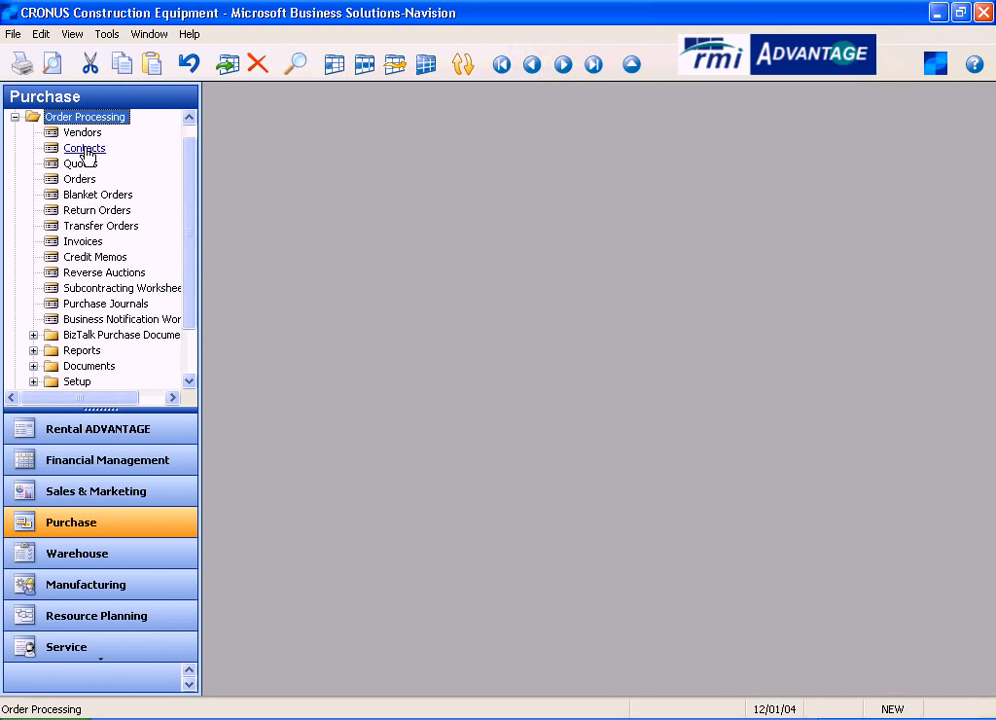
pyautogui.click(83, 245)
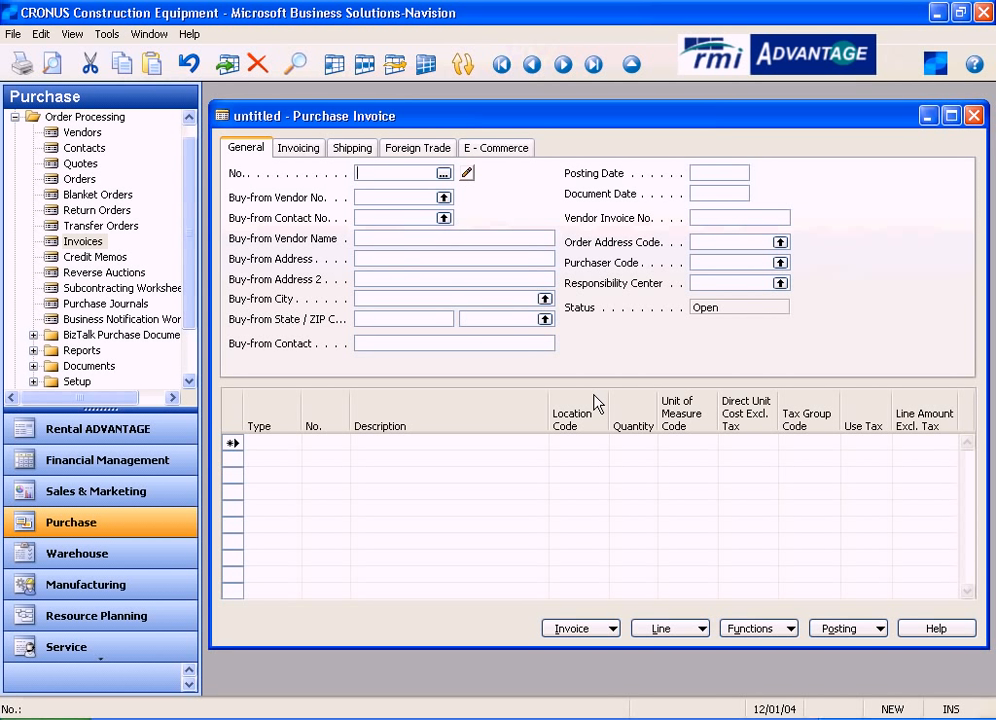
pyautogui.press('Return')
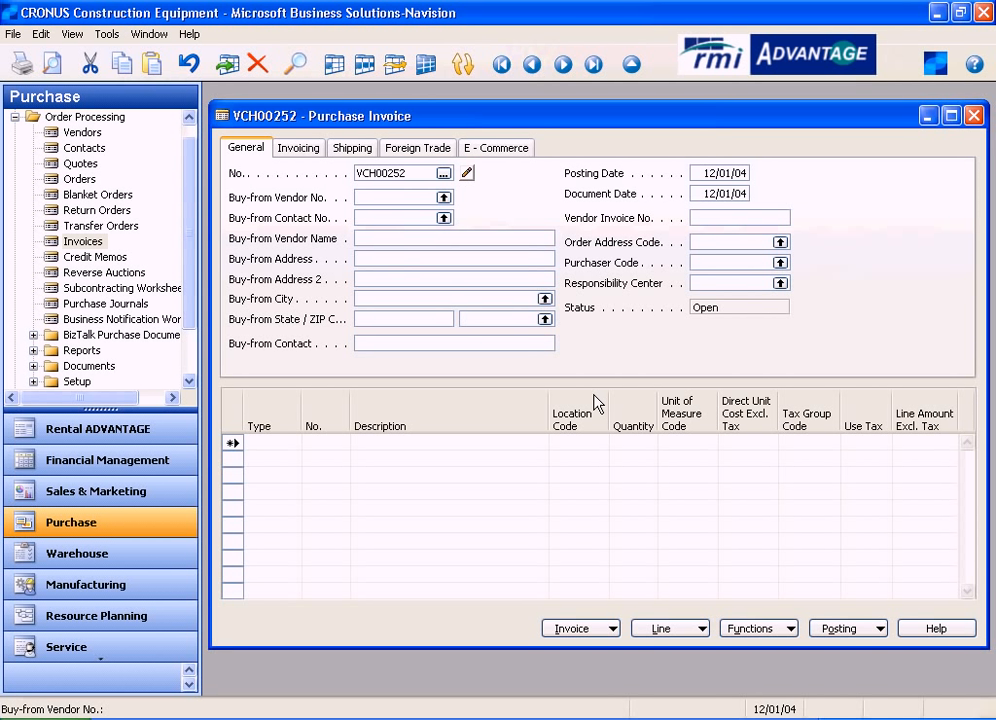
# - Examine the new invoice's number, posting date and document date
pyautogui.click(395, 173)
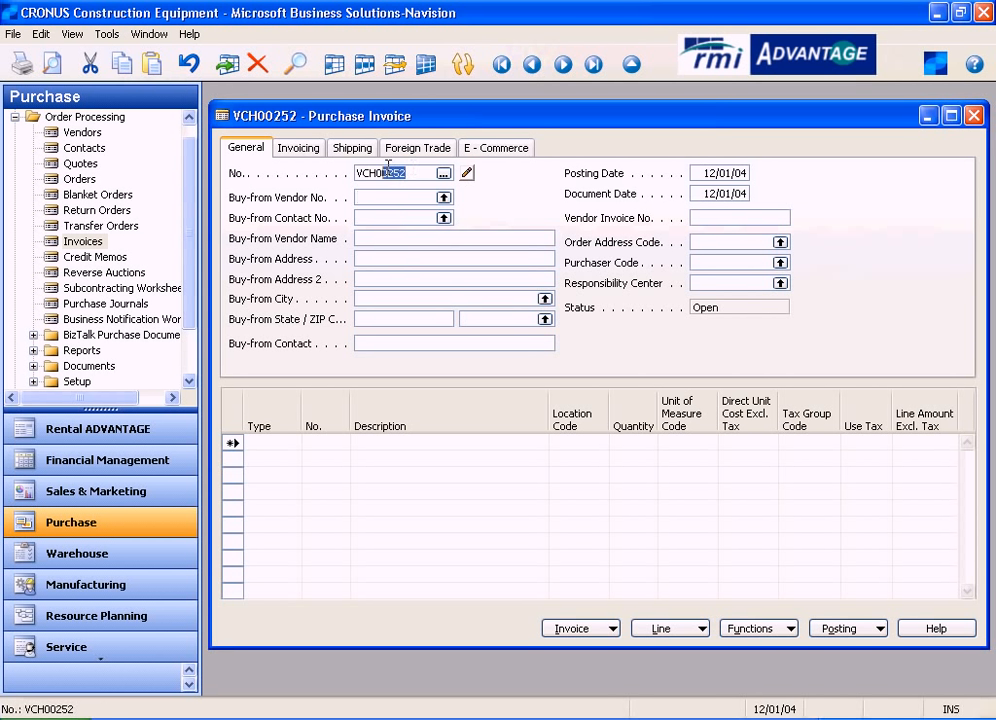
pyautogui.click(733, 173)
pyautogui.click(733, 193)
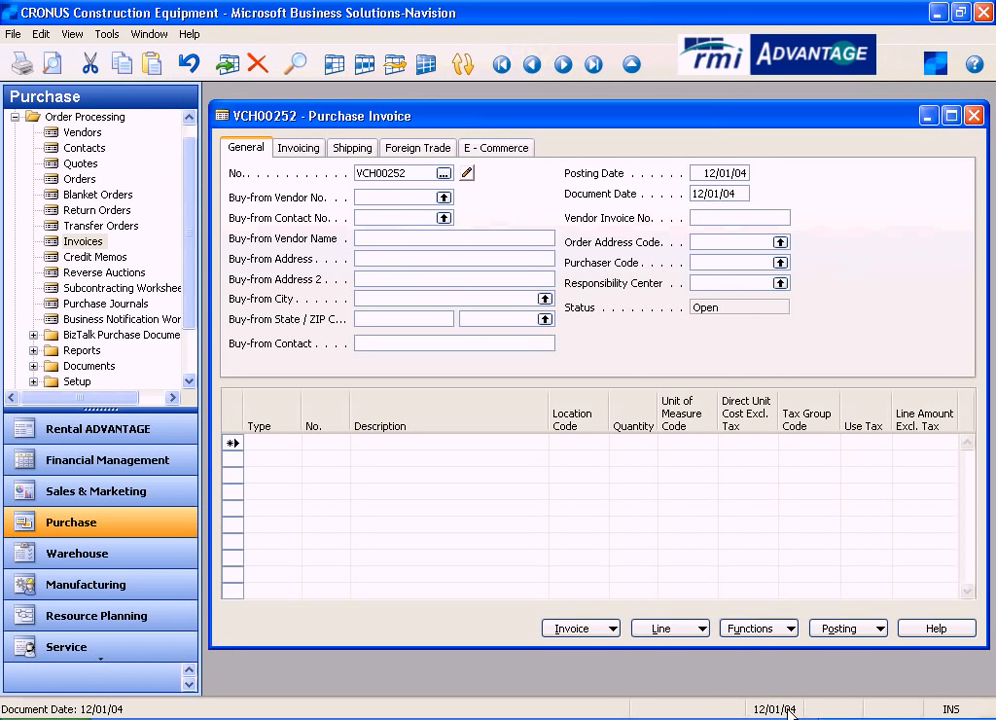
pyautogui.click(736, 173)
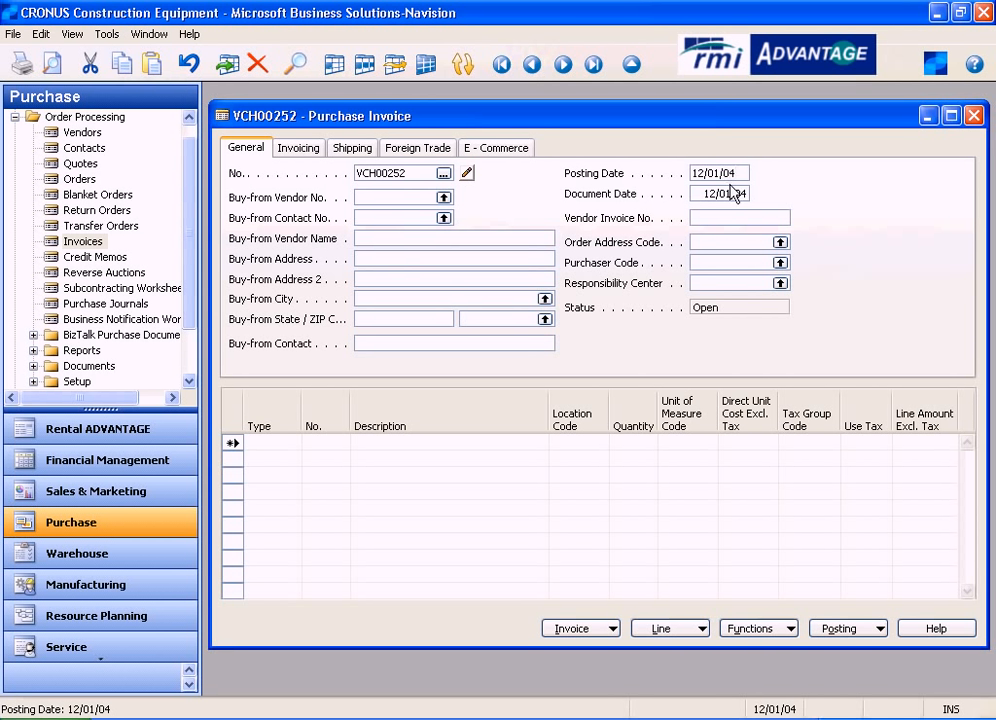
pyautogui.click(743, 192)
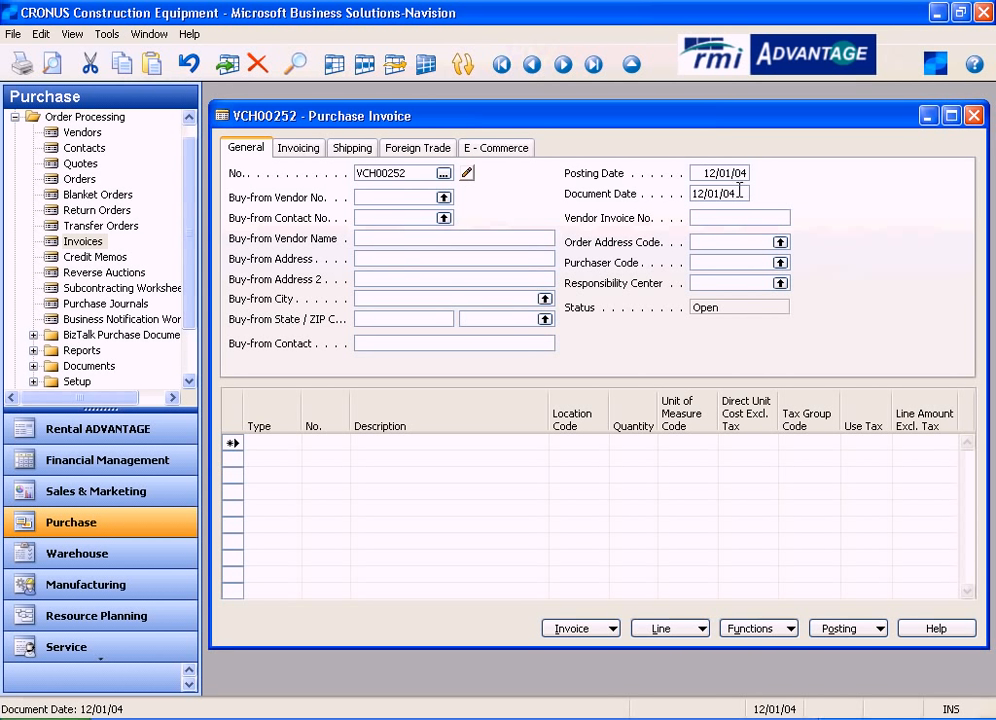
# - Select XO Communications (V10022) as the invoice's buy-from vendor and fill in its vendor details
pyautogui.click(443, 198)
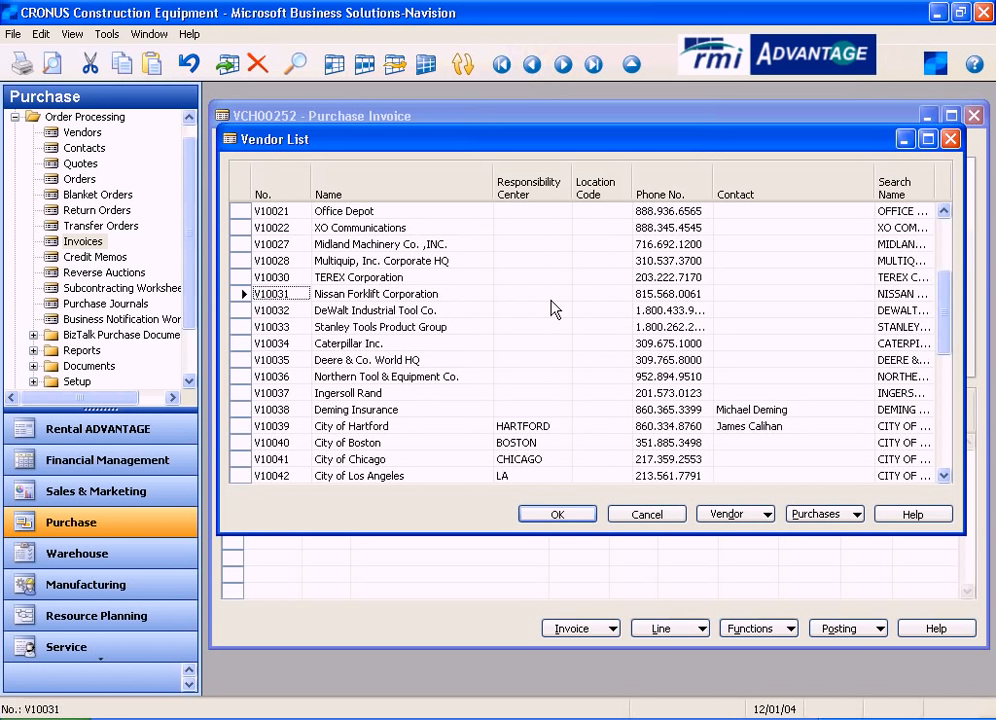
pyautogui.click(356, 297)
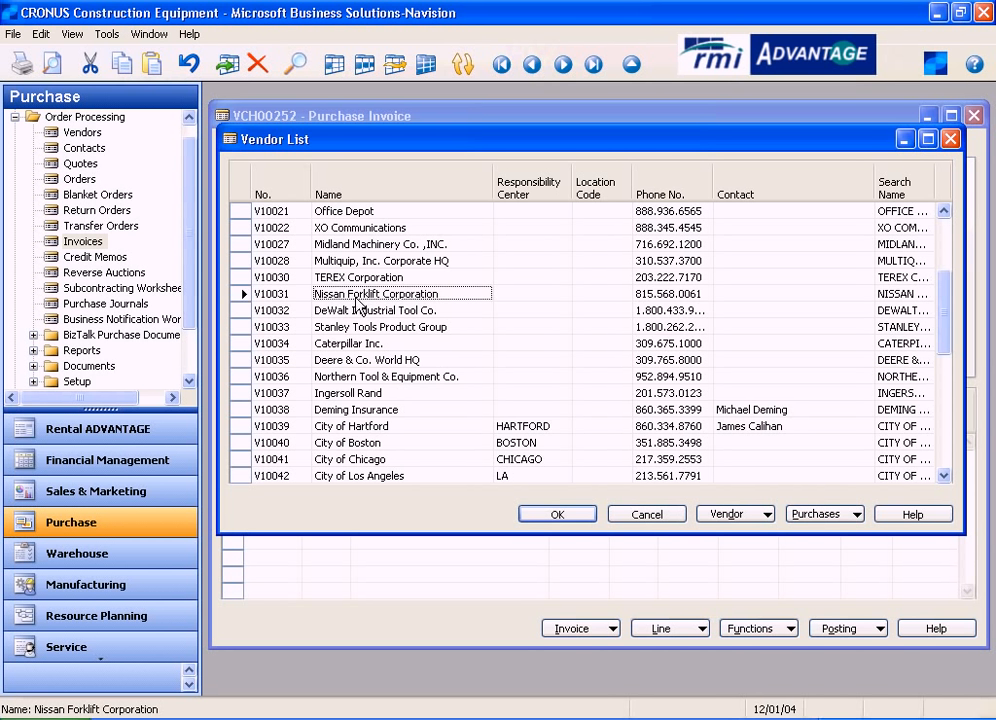
pyautogui.click(358, 229)
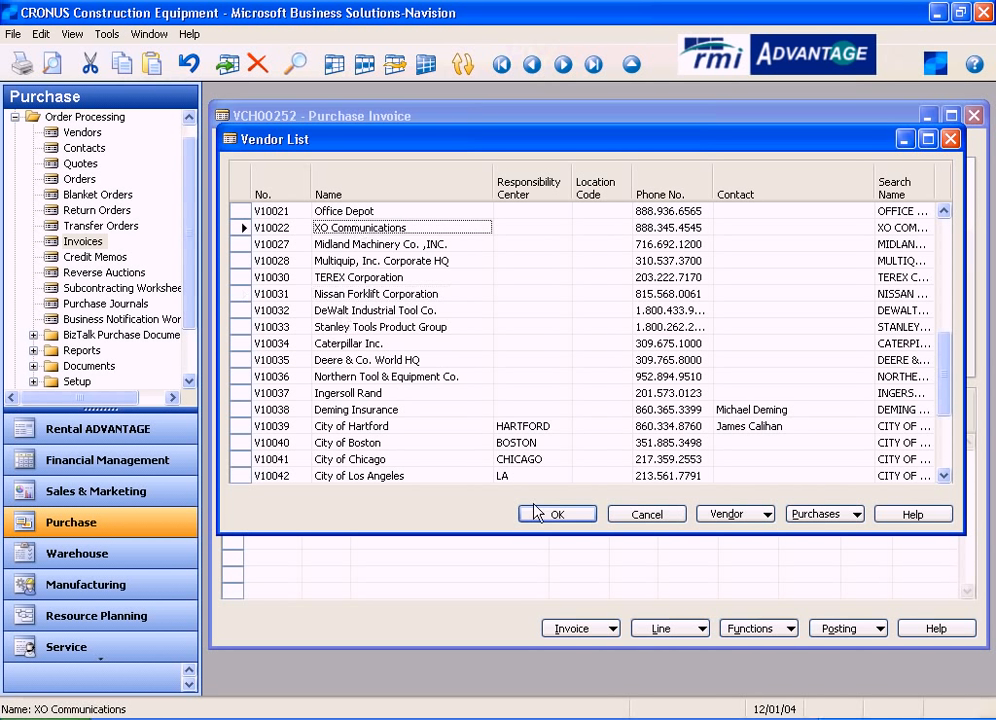
pyautogui.click(557, 515)
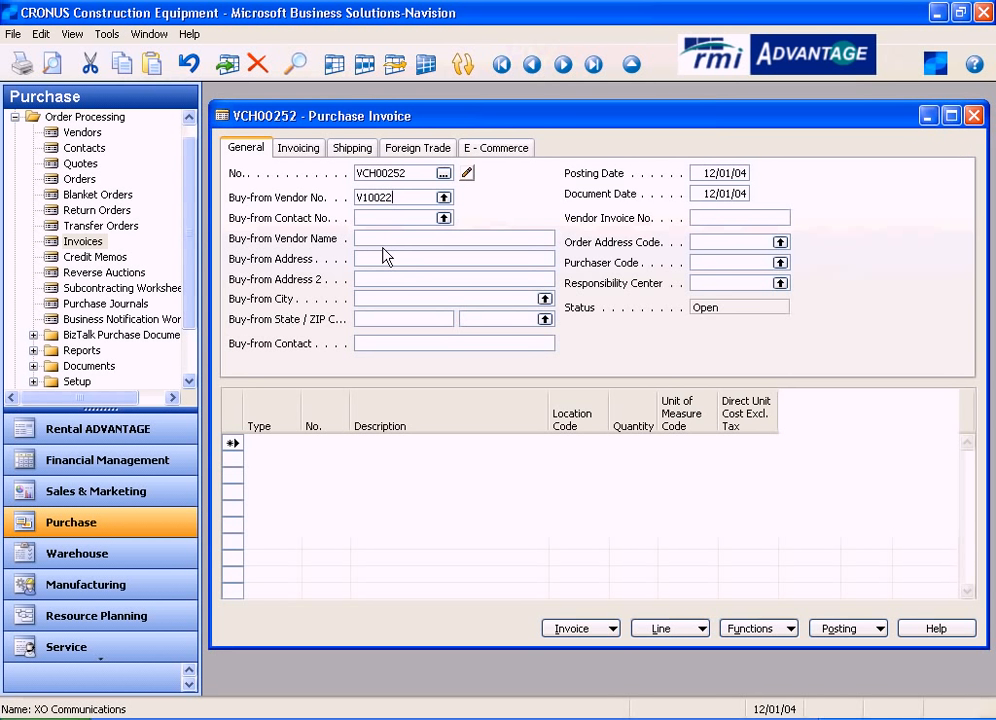
pyautogui.press('Tab')
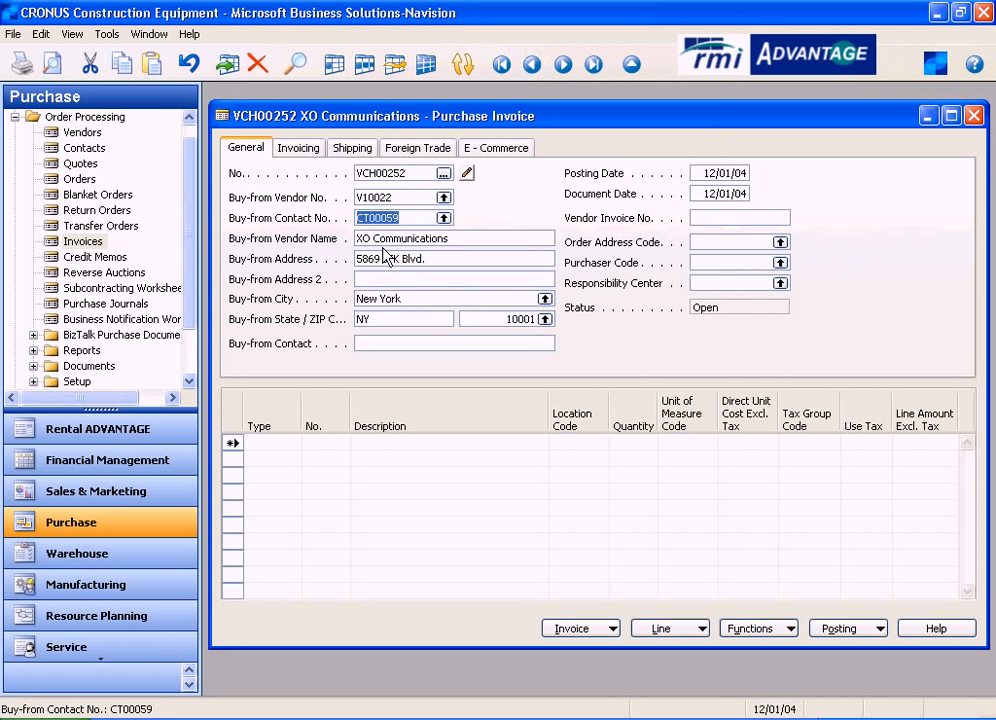
# - Keep the default contact and dates, and enter the vendor's invoice number on the purchase invoice
pyautogui.press('Return')
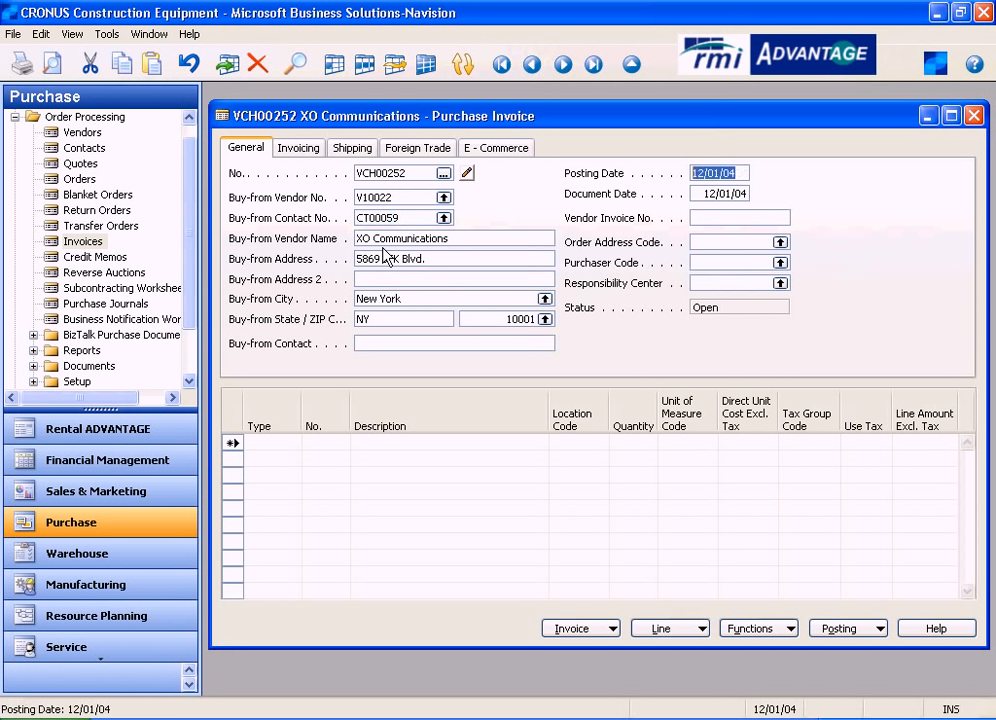
pyautogui.press('Return')
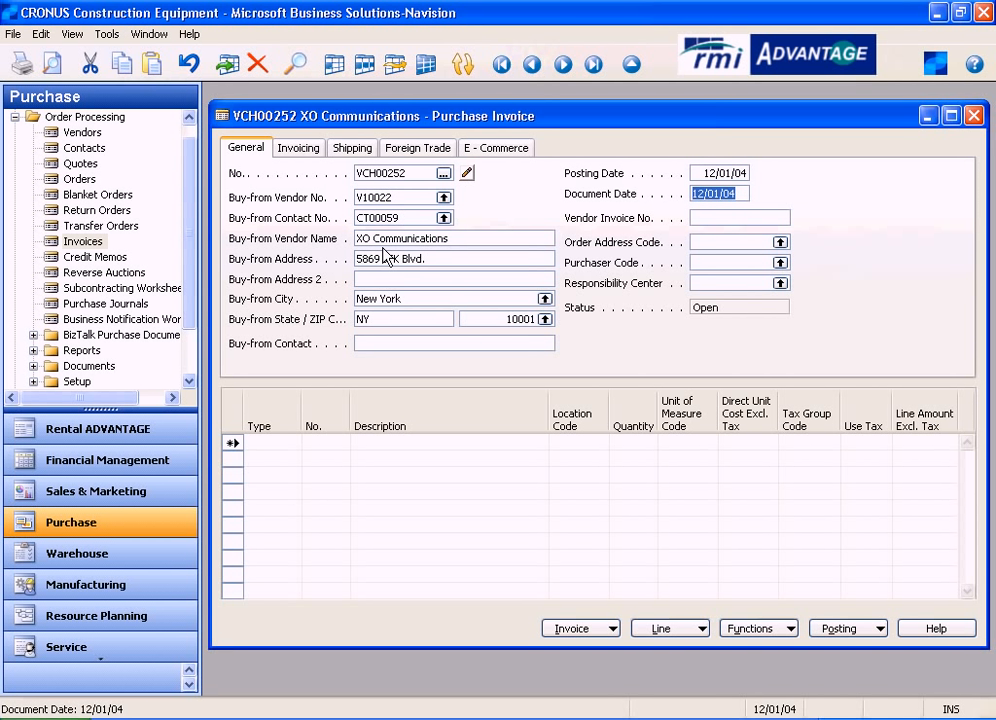
pyautogui.press('Return')
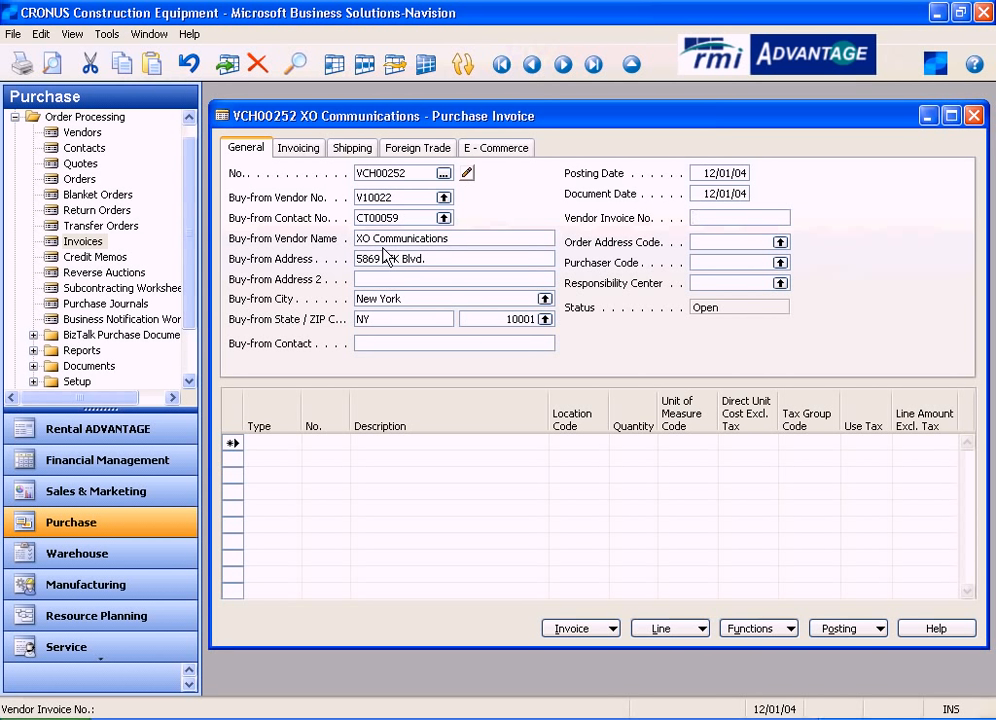
pyautogui.write('4567884')
pyautogui.click(414, 171)
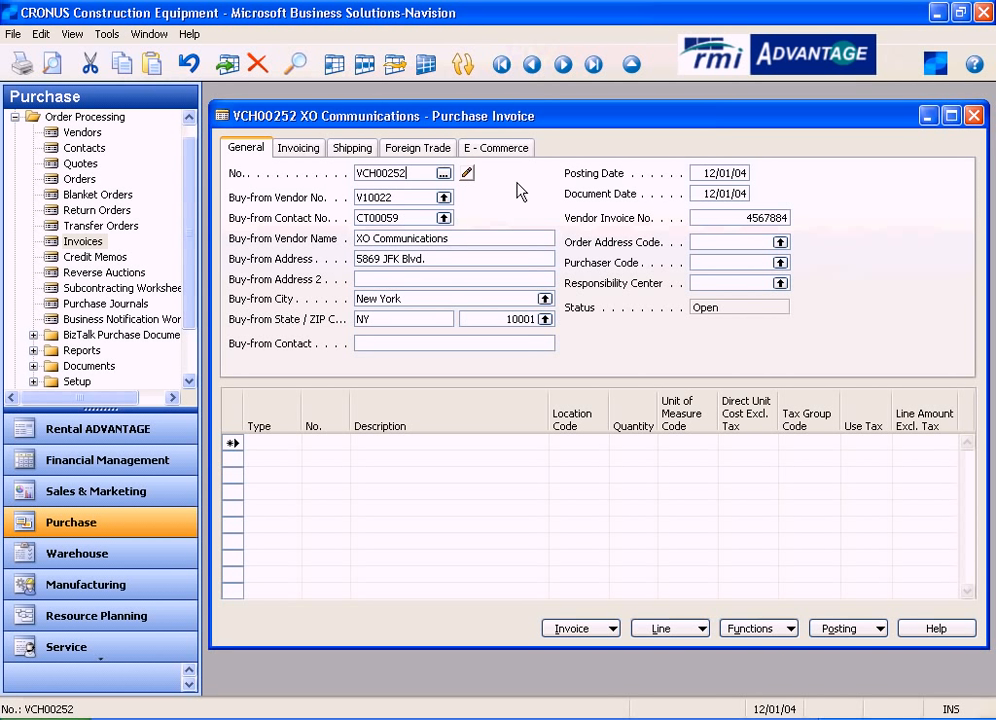
# - View the available order addresses and purchasers for the invoice without choosing any
pyautogui.click(712, 243)
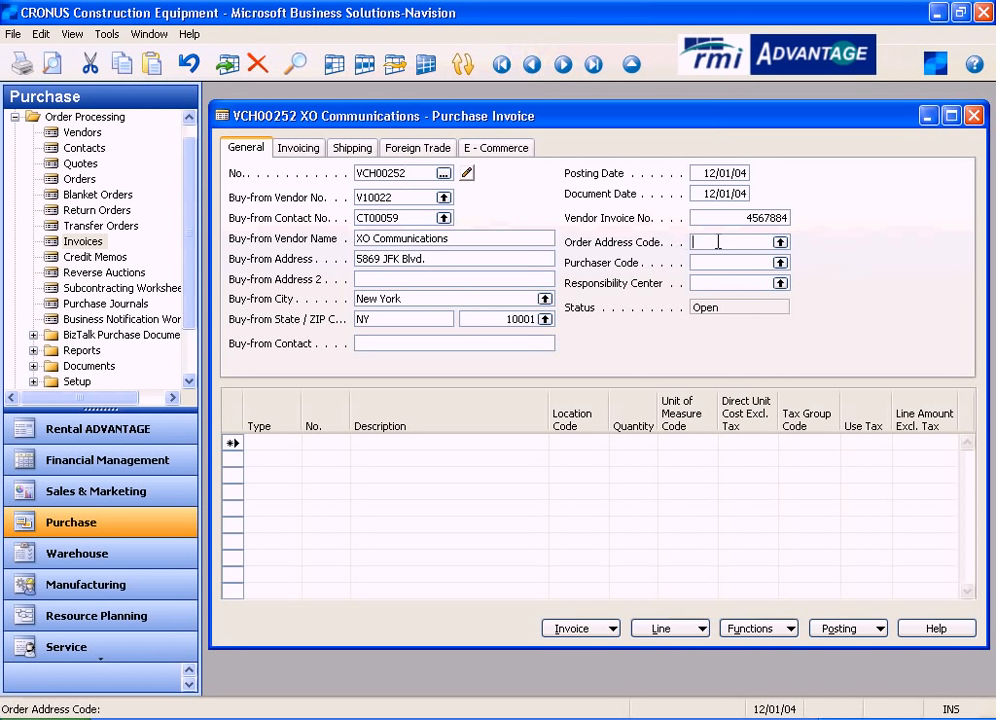
pyautogui.click(780, 243)
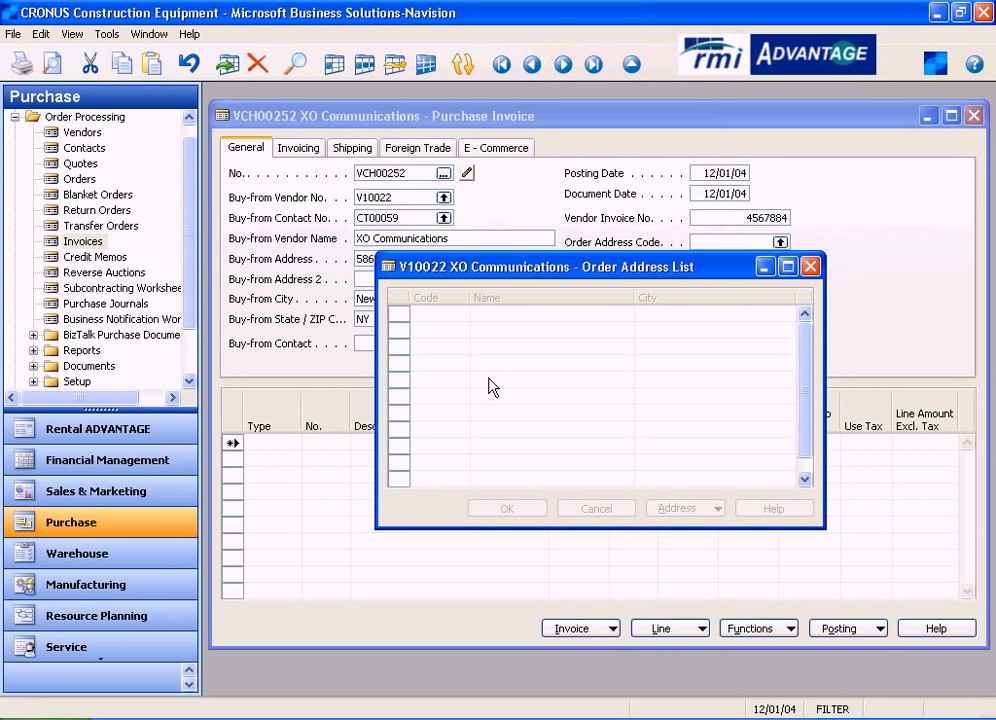
pyautogui.click(810, 266)
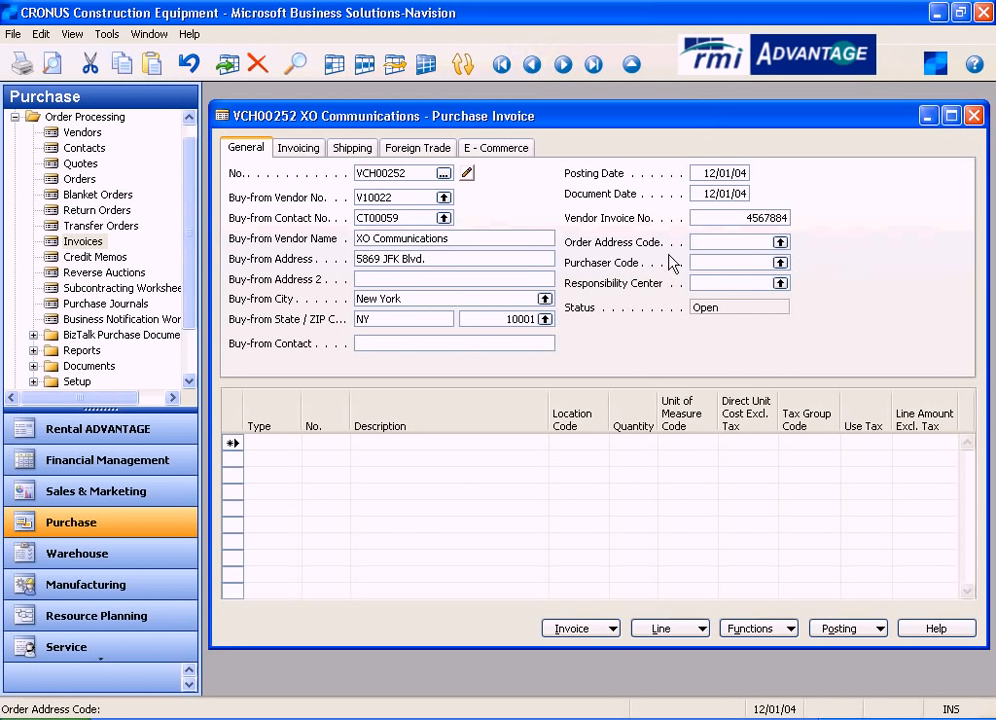
pyautogui.click(731, 263)
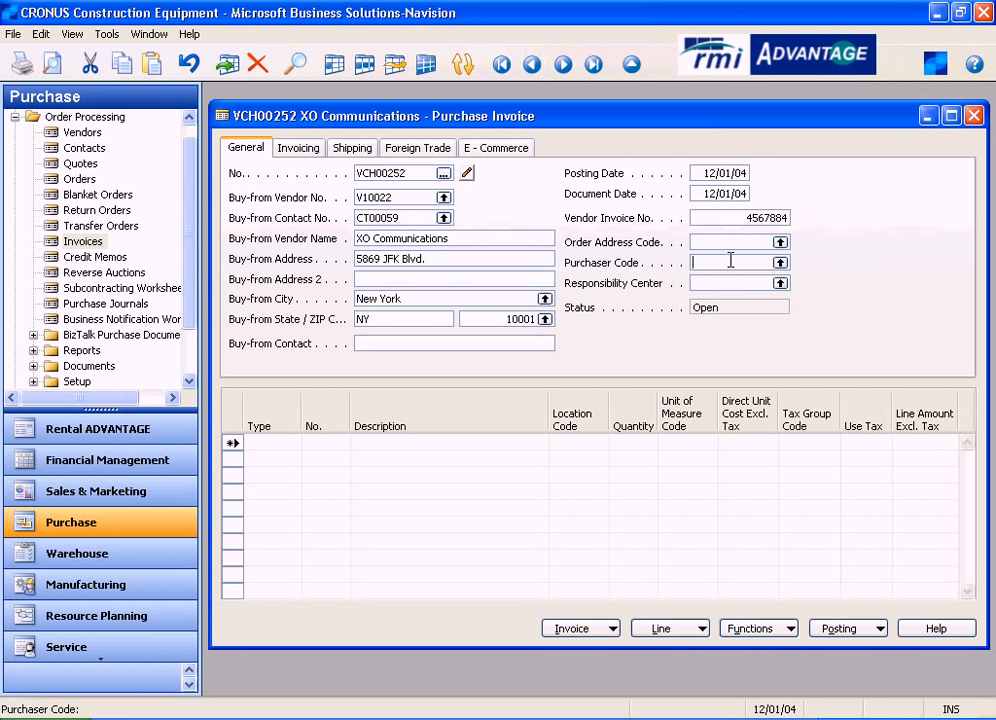
pyautogui.click(780, 263)
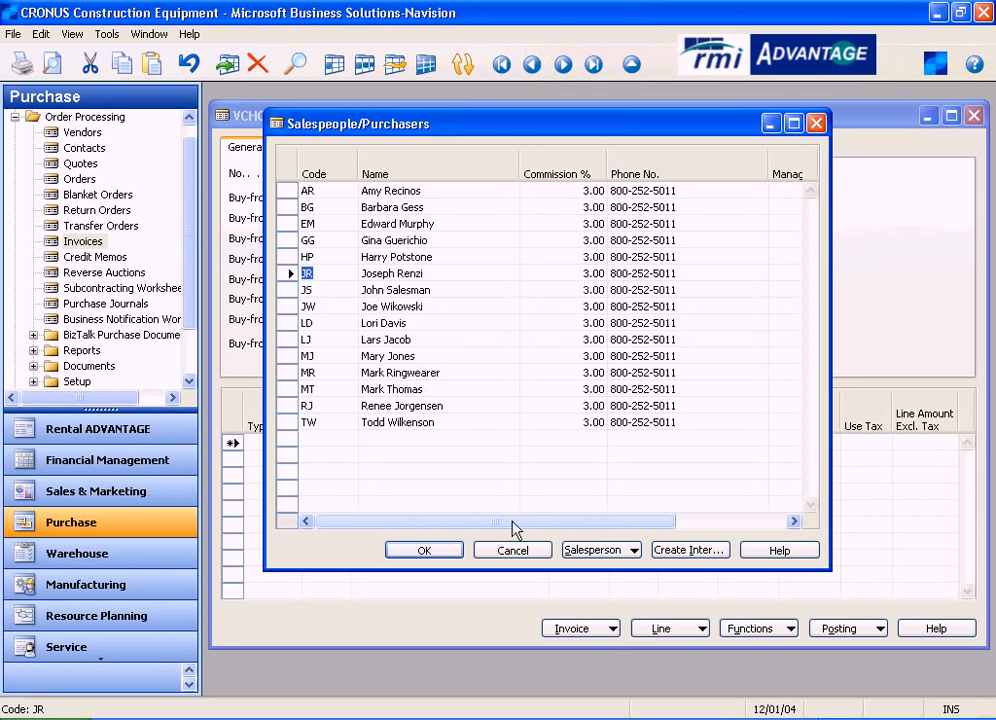
pyautogui.click(508, 551)
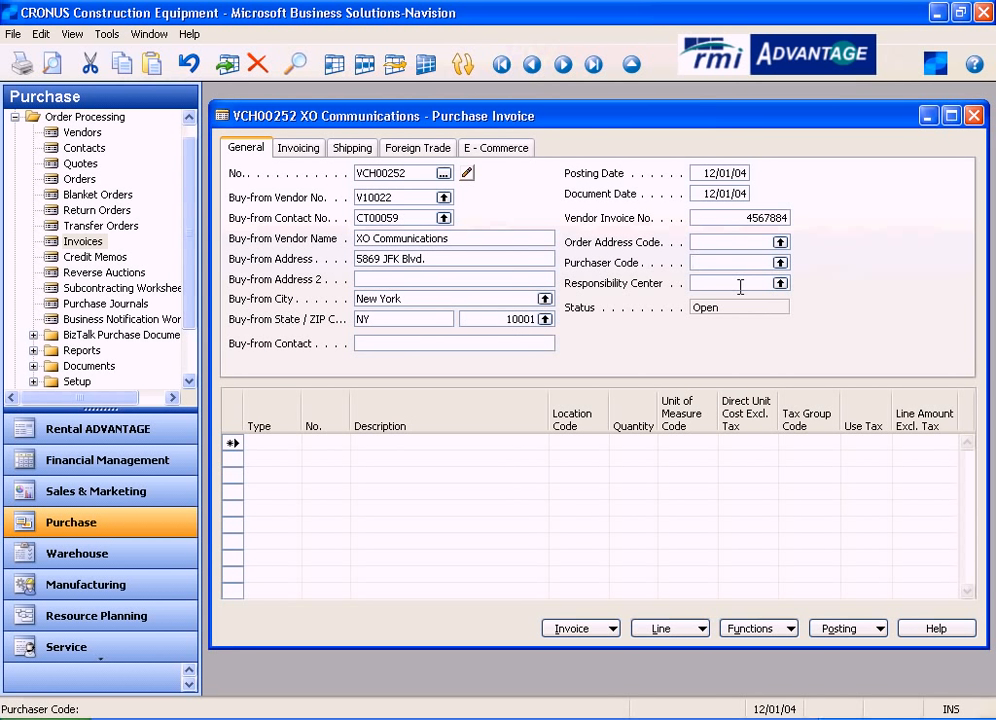
# - Set the purchase invoice's responsibility center to HARTFORD
pyautogui.click(745, 284)
pyautogui.click(780, 284)
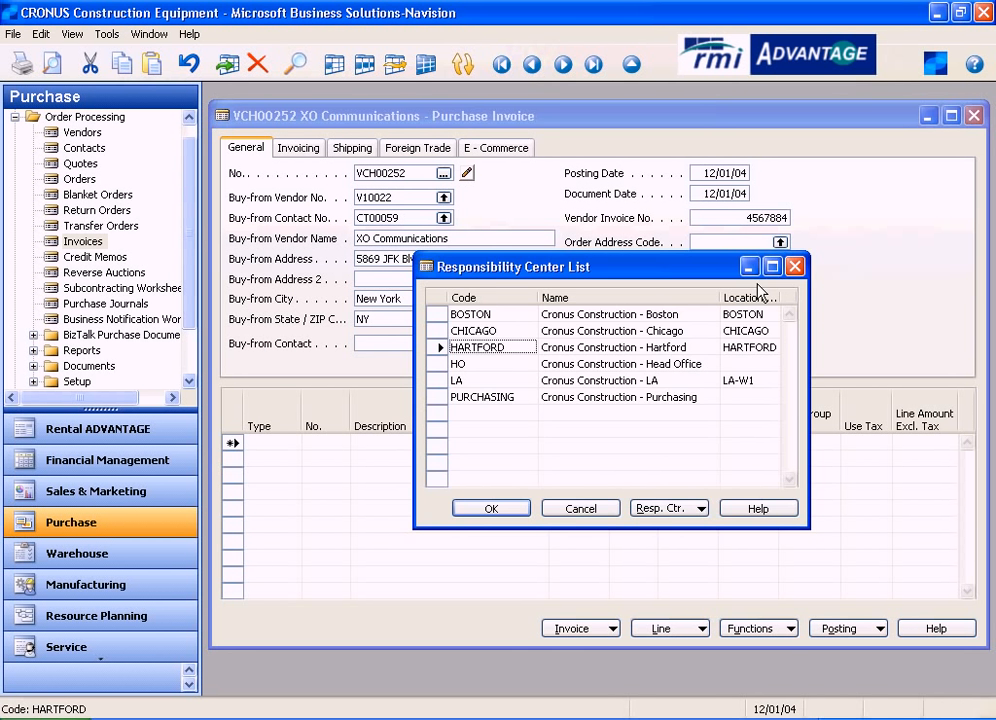
pyautogui.click(440, 352)
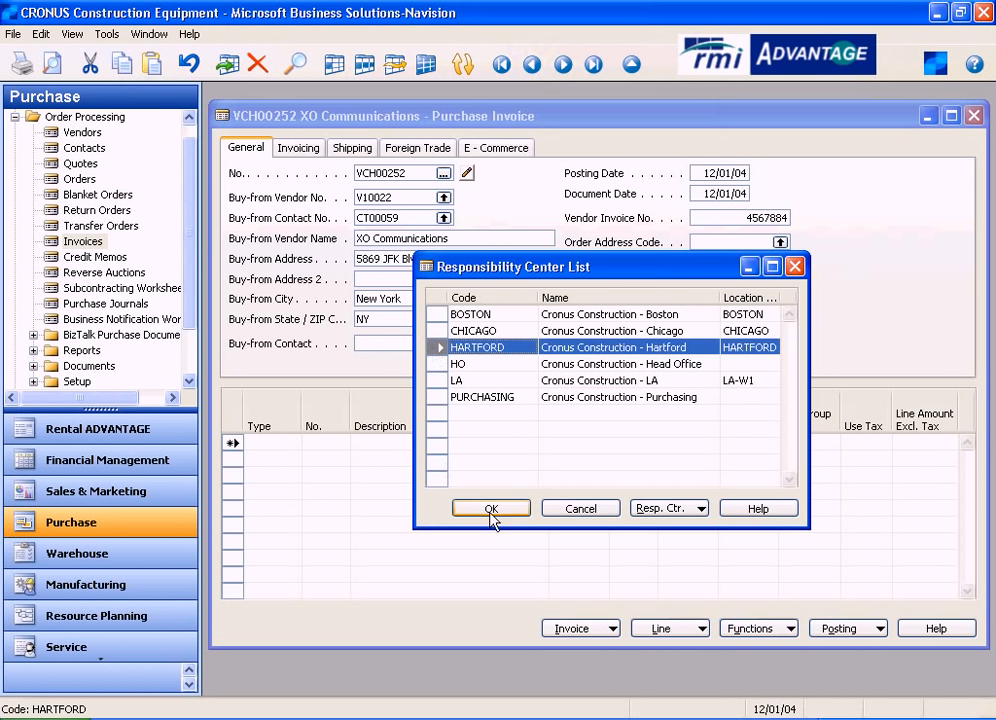
pyautogui.click(490, 512)
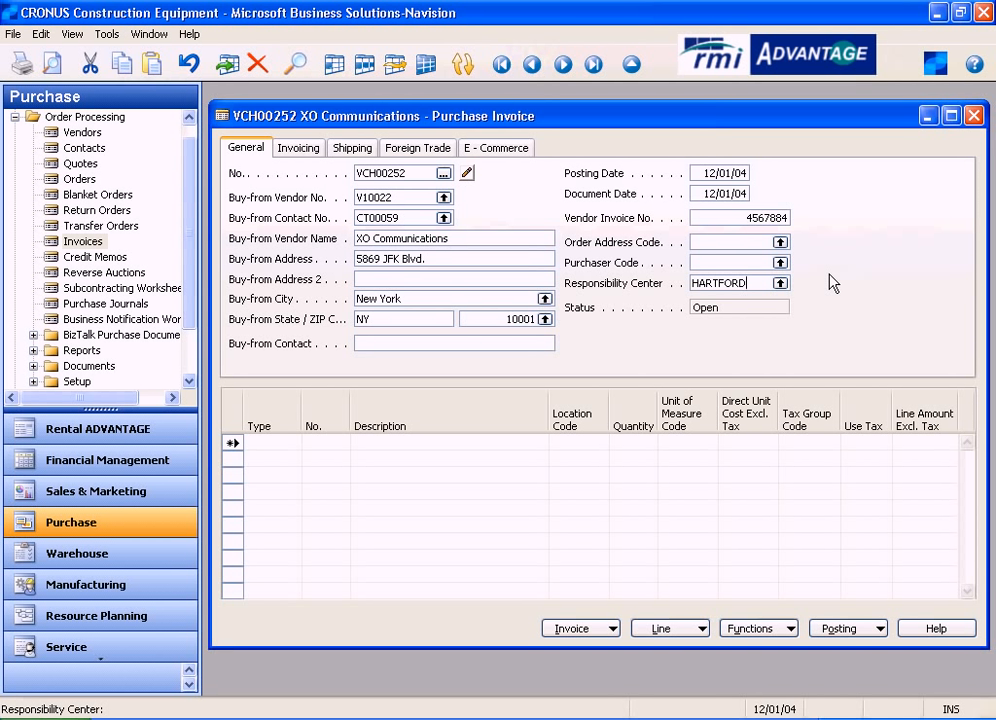
pyautogui.press('Return')
# - Examine the invoicing details: pay-to vendor, 1099 code, department and project codes, payment terms and due date
pyautogui.press('Return')
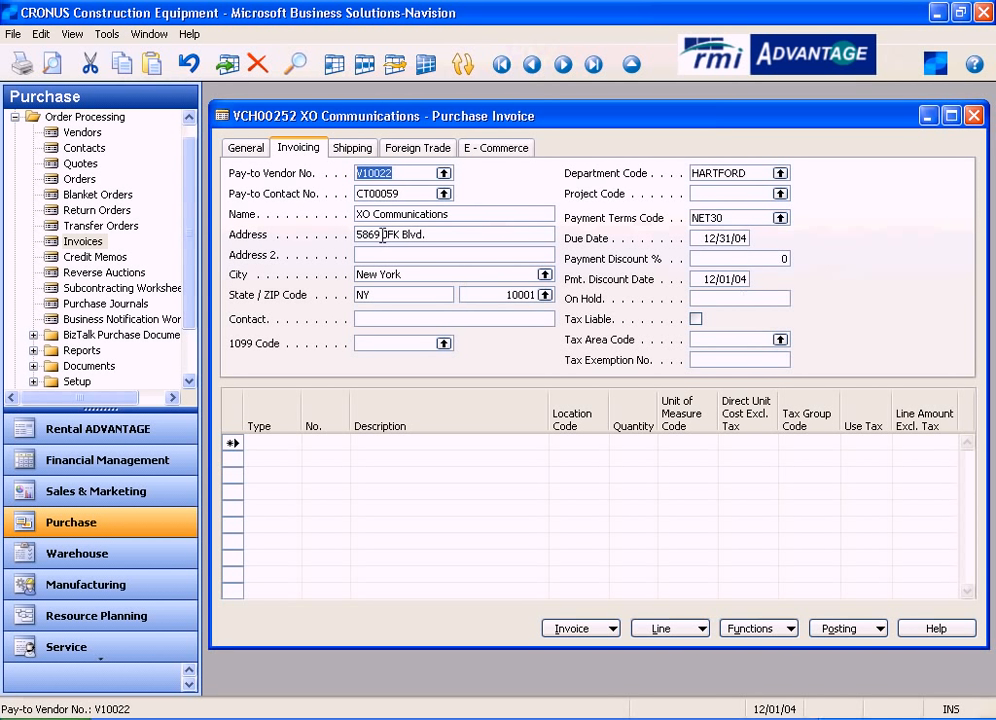
pyautogui.click(402, 172)
pyautogui.click(384, 343)
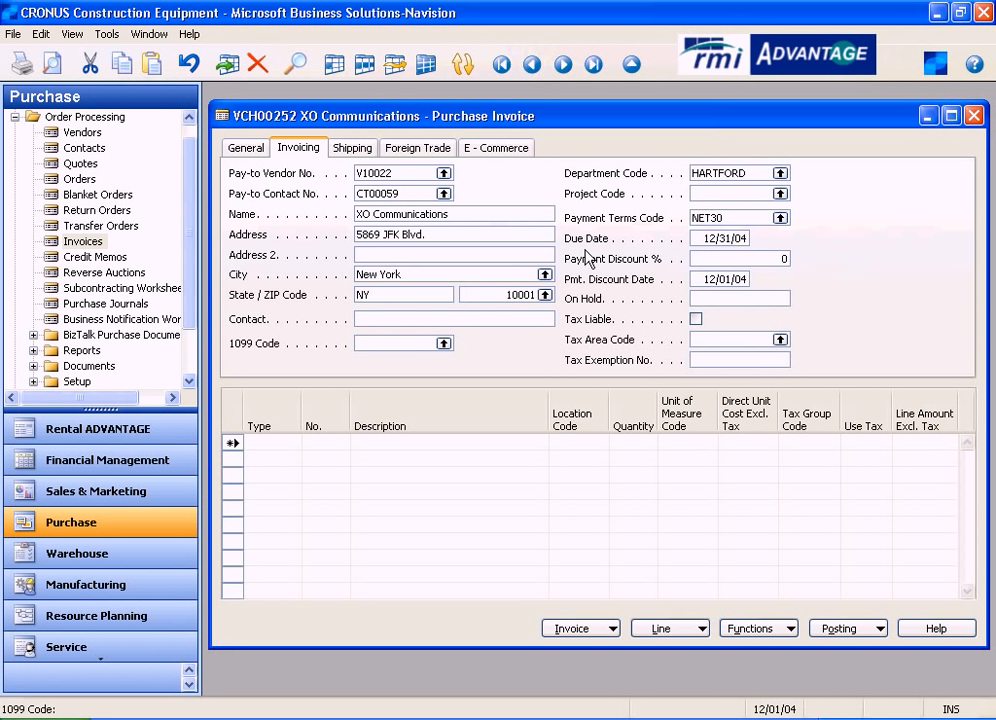
pyautogui.click(745, 174)
pyautogui.click(745, 195)
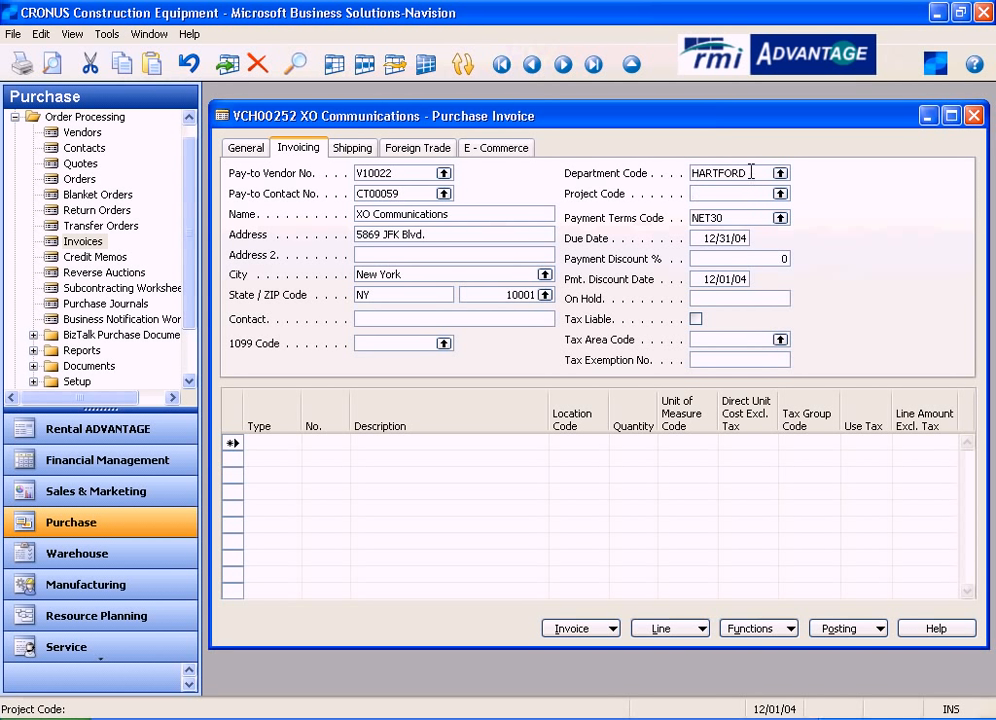
pyautogui.click(751, 173)
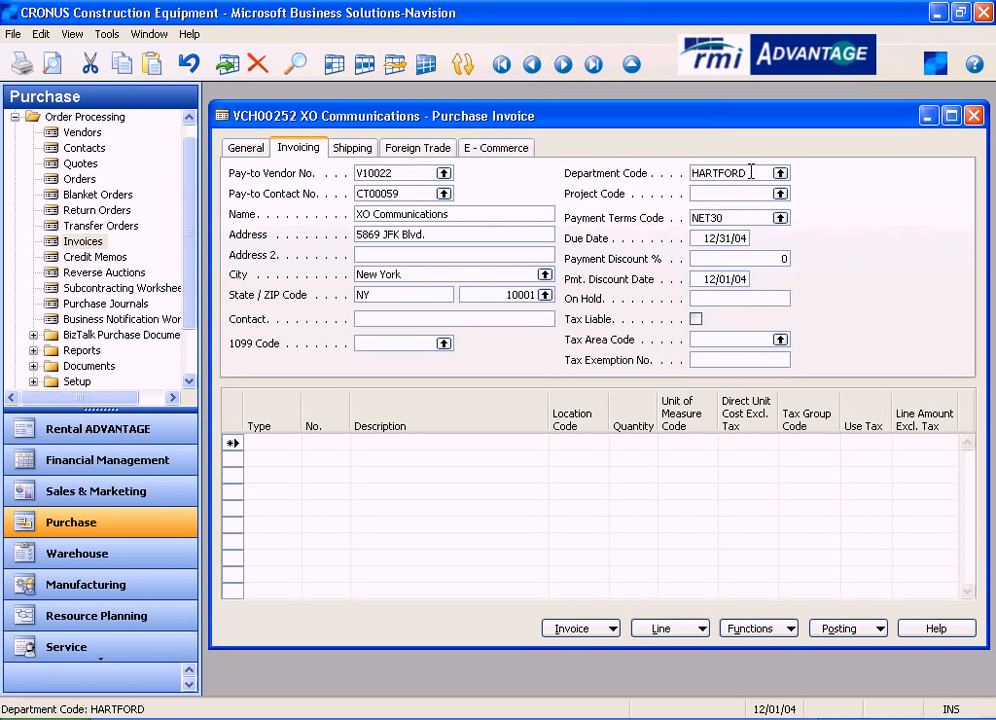
pyautogui.click(740, 217)
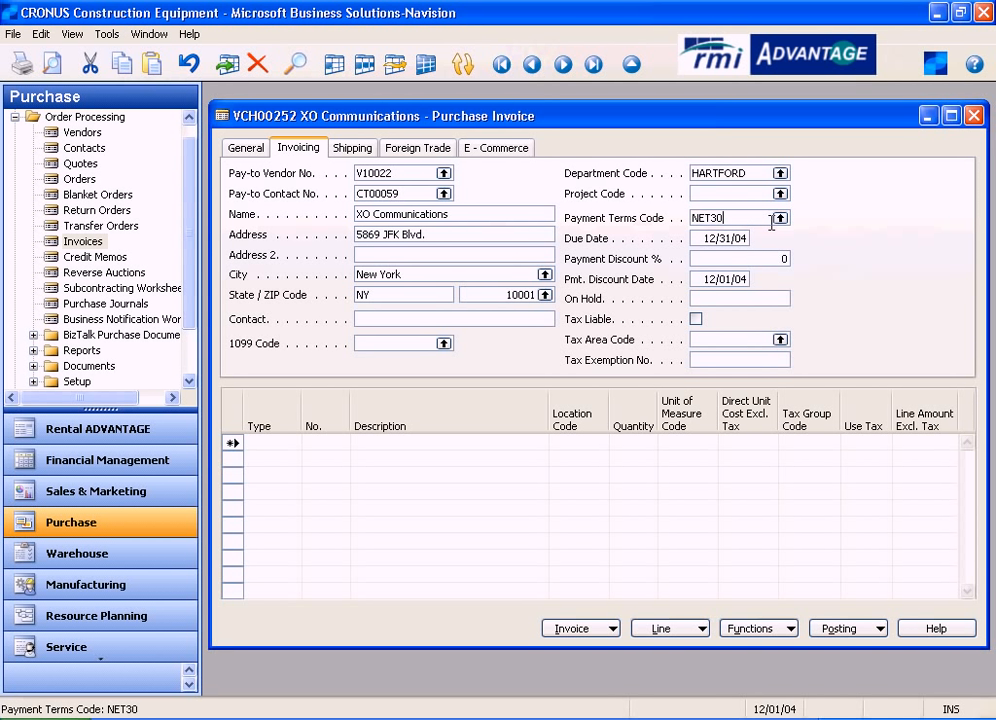
pyautogui.moveTo(748, 238); pyautogui.dragTo(681, 247)
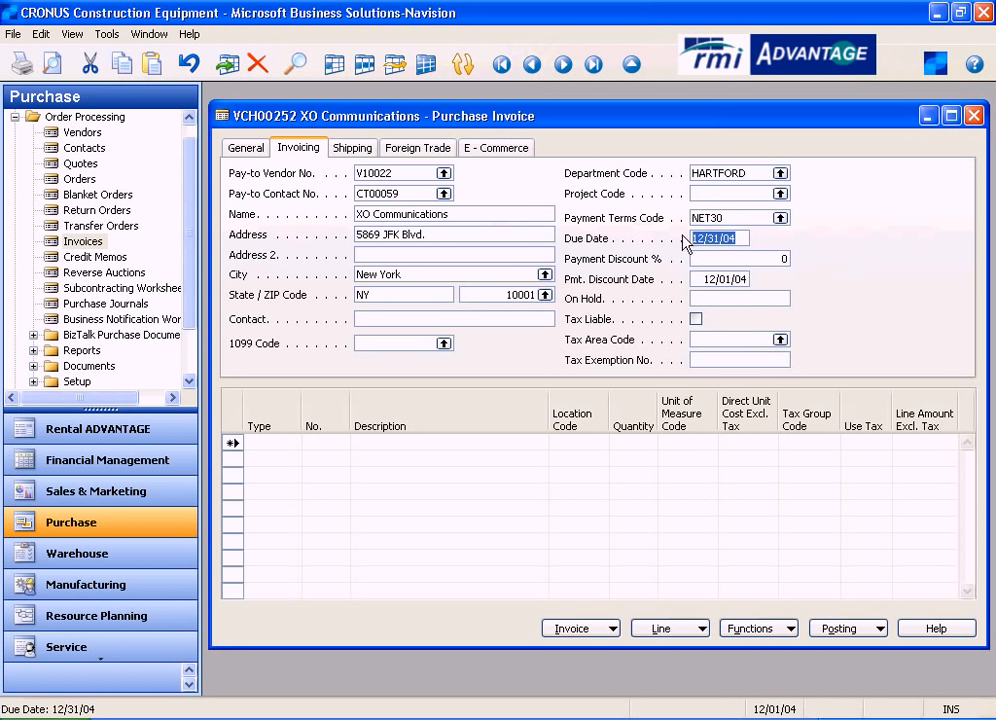
# - Return to the general invoice details and set the document date to 11/27/04
pyautogui.click(250, 155)
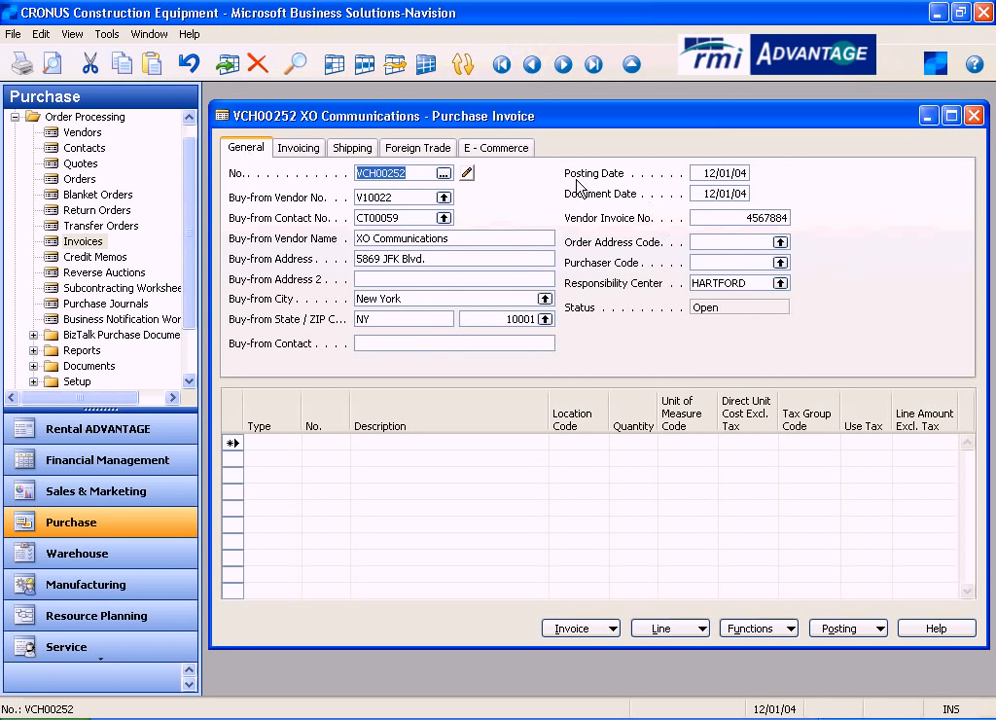
pyautogui.click(738, 172)
pyautogui.moveTo(738, 172); pyautogui.dragTo(610, 173)
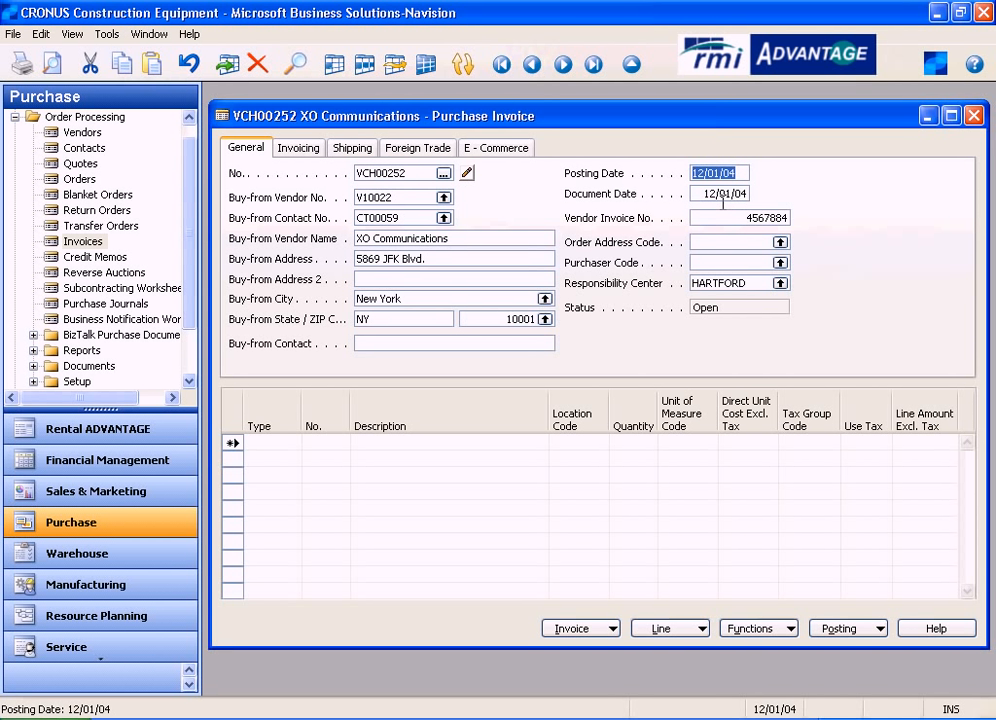
pyautogui.moveTo(745, 194); pyautogui.dragTo(662, 196)
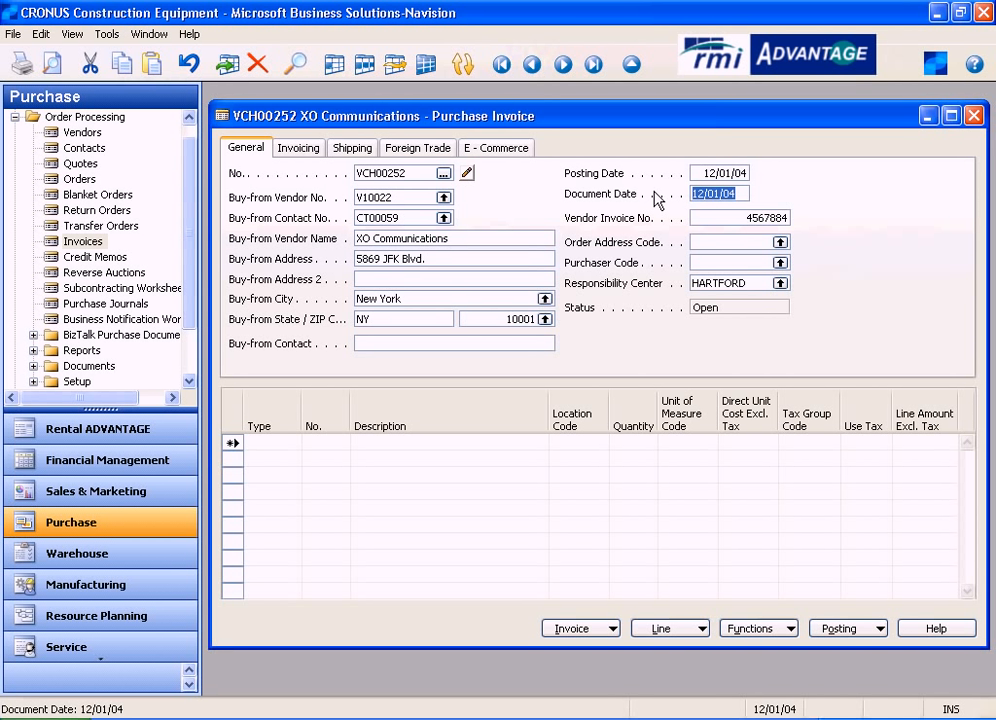
pyautogui.write('1127')
pyautogui.press('Return')
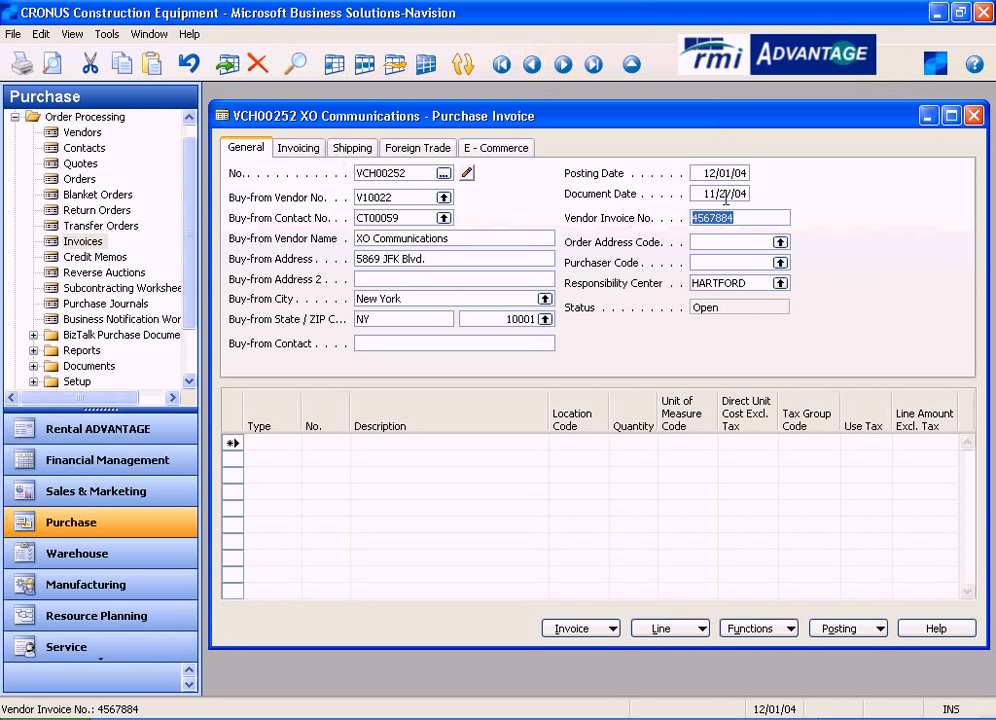
# - Review the invoice's document date, then examine the due date and payment discount percentage in the invoicing details
pyautogui.moveTo(745, 193); pyautogui.dragTo(675, 191)
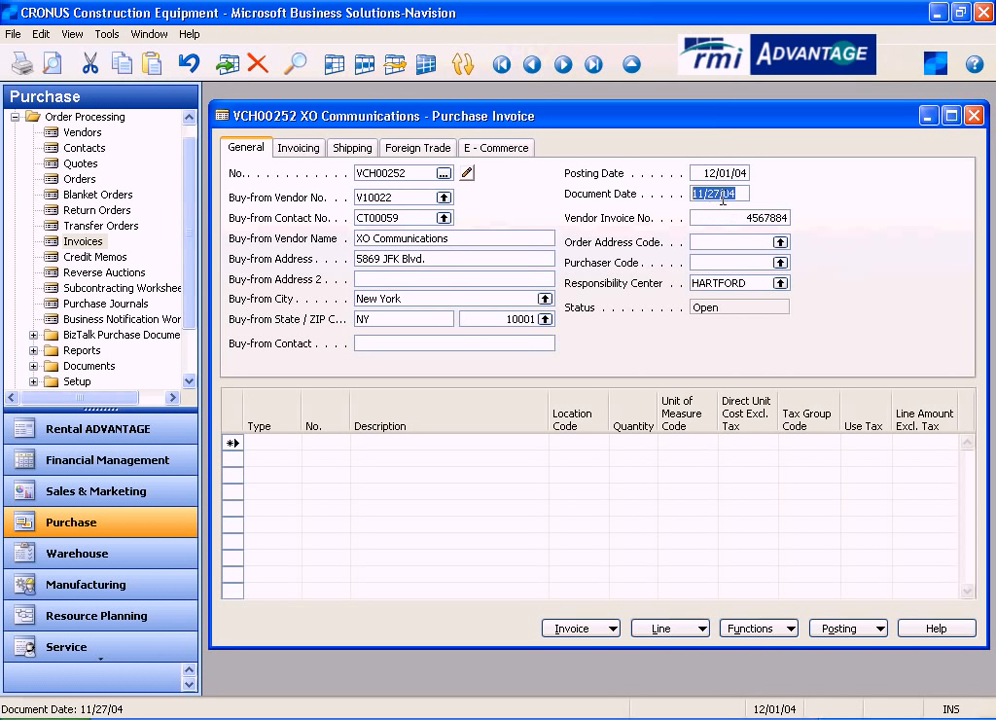
pyautogui.click(305, 152)
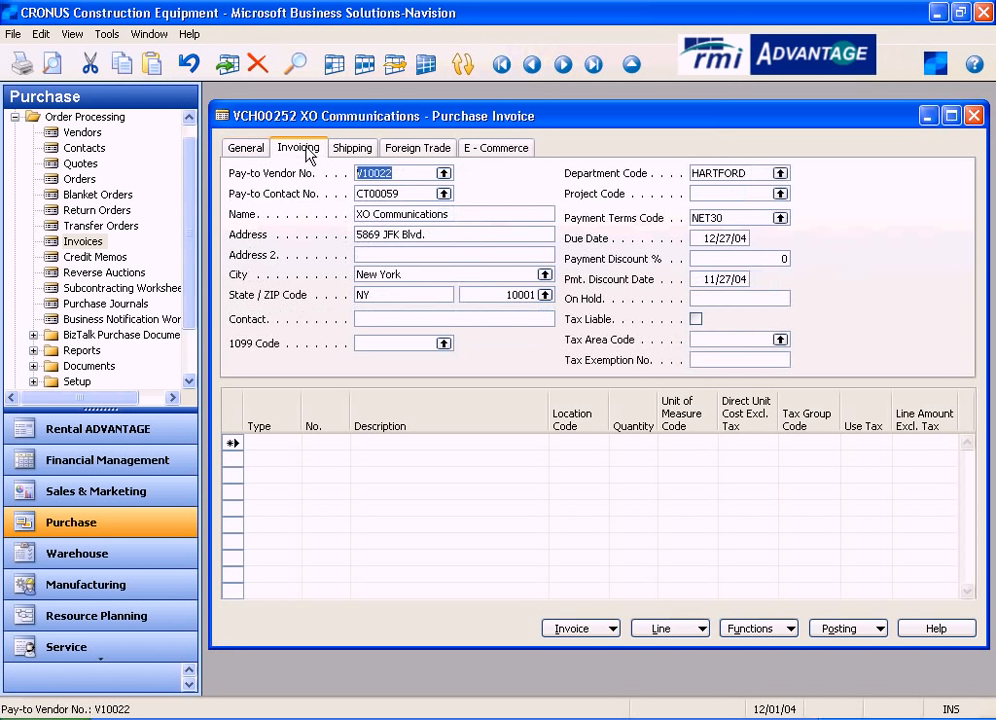
pyautogui.click(742, 238)
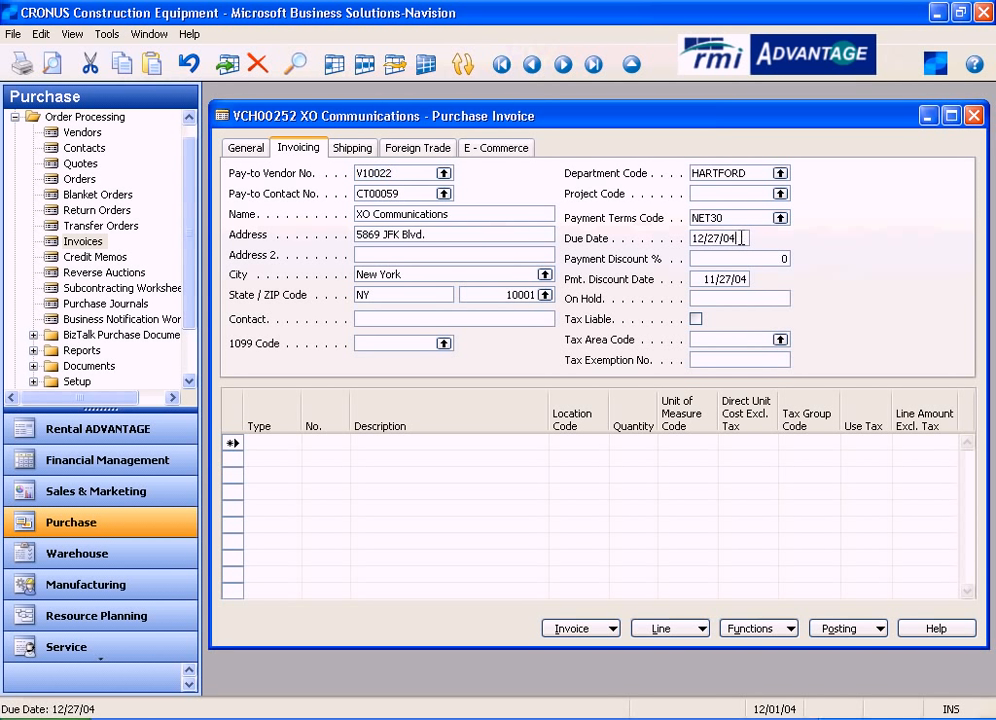
pyautogui.doubleClick(733, 236)
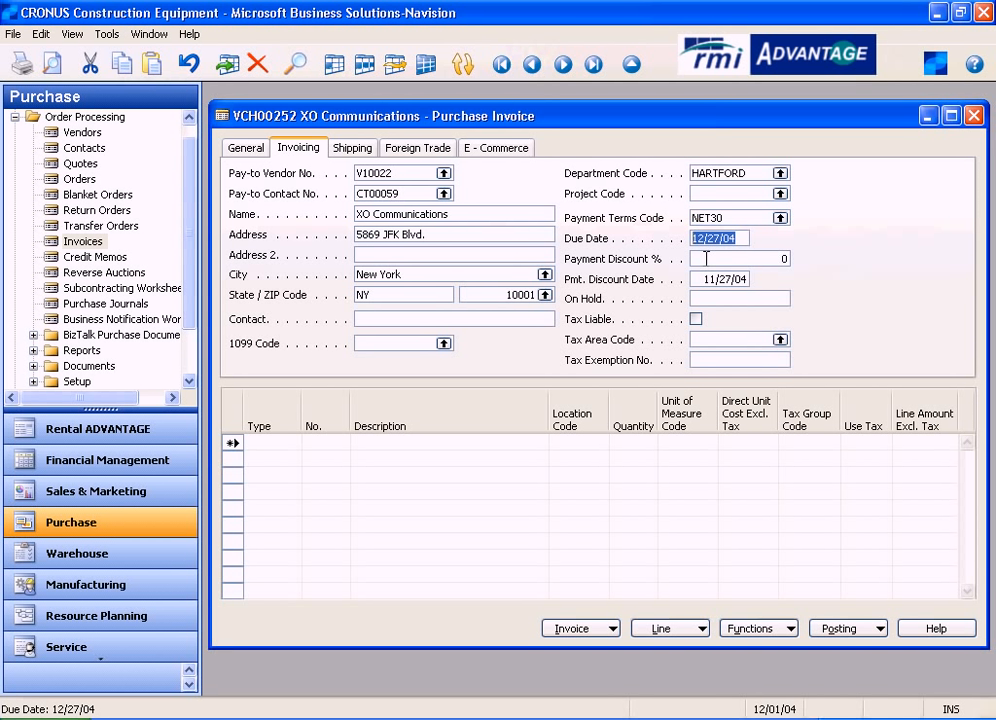
pyautogui.click(741, 238)
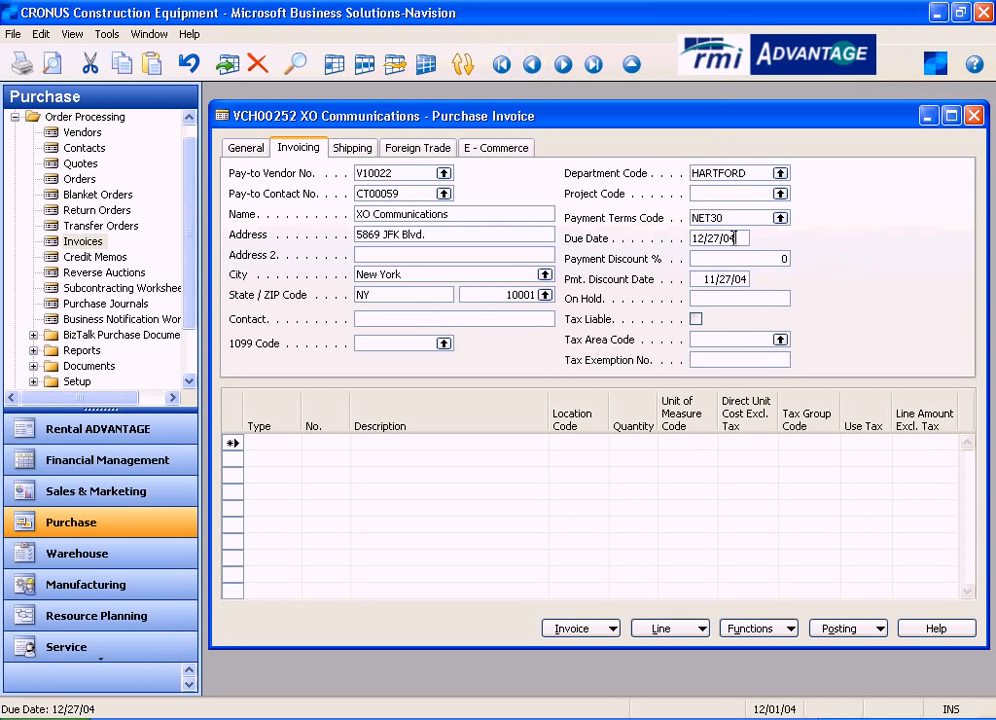
pyautogui.click(728, 258)
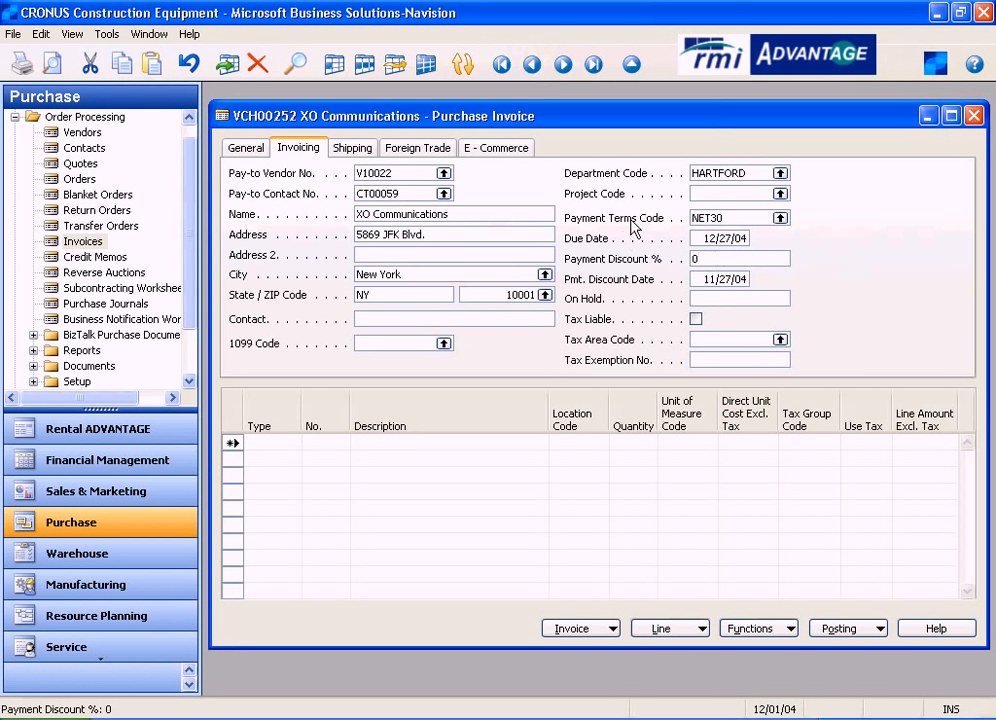
# - View the available payment terms without changing them, and check the payment discount date and On Hold fields
pyautogui.click(778, 217)
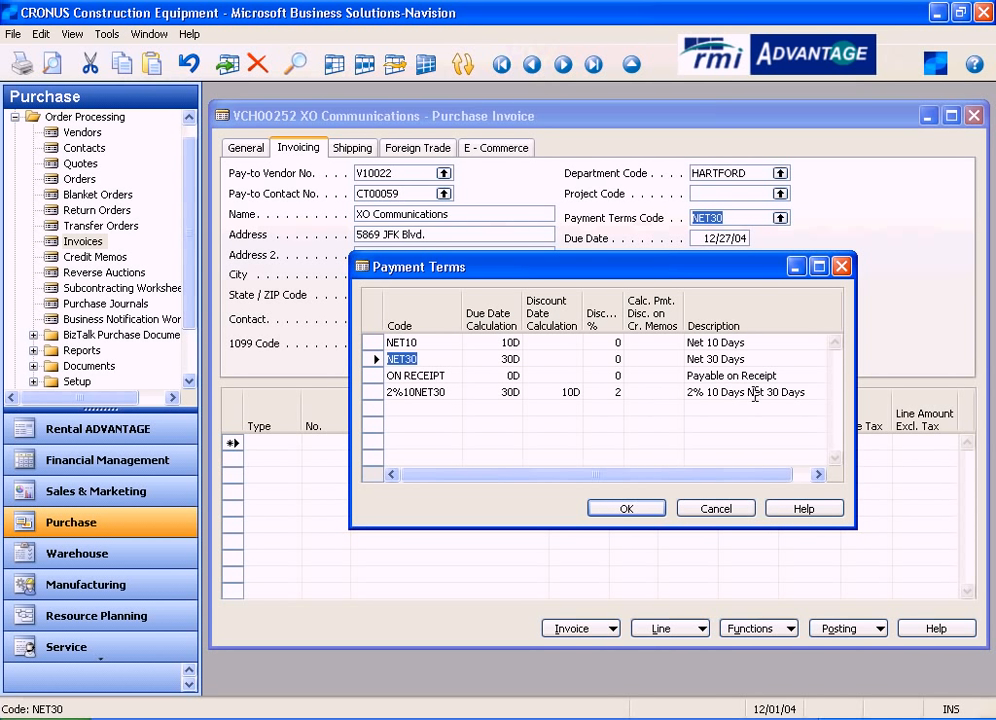
pyautogui.click(841, 266)
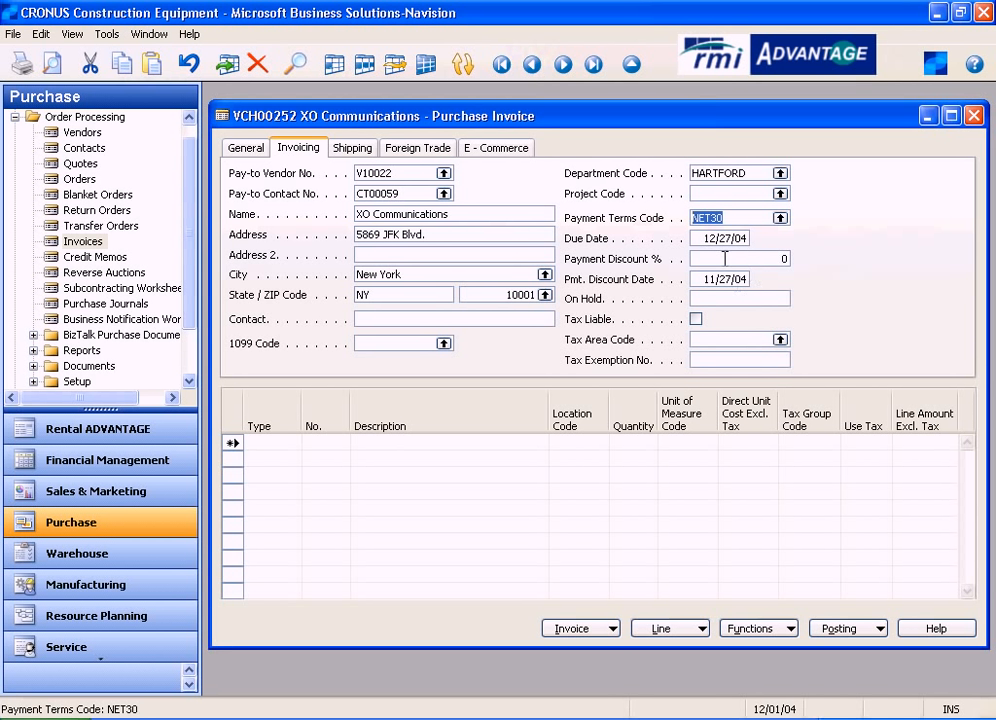
pyautogui.click(715, 280)
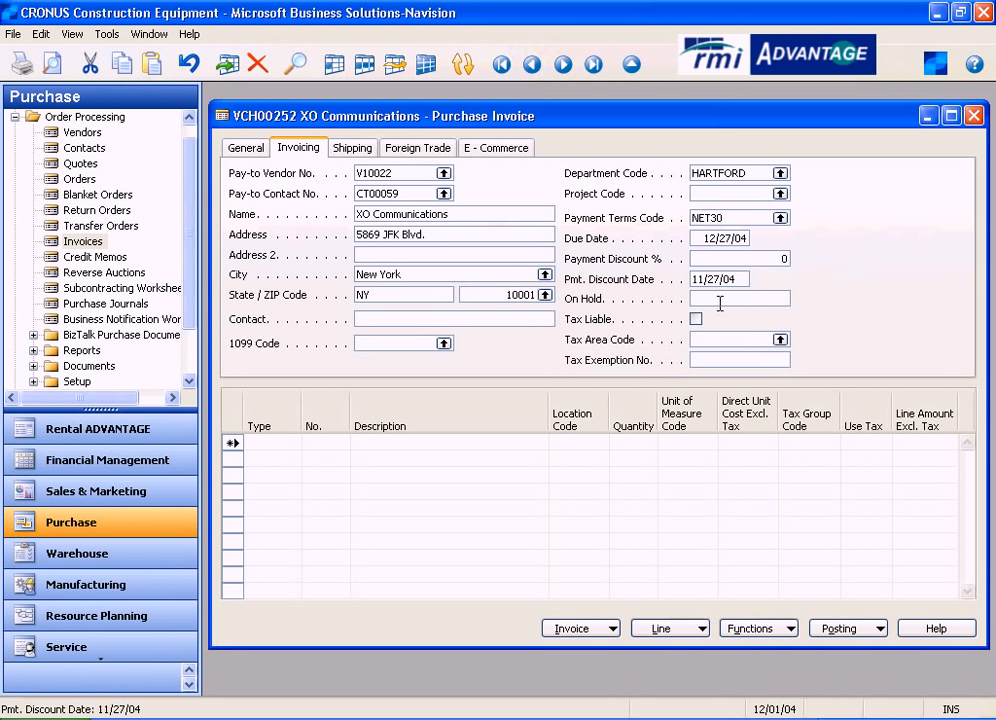
pyautogui.click(721, 300)
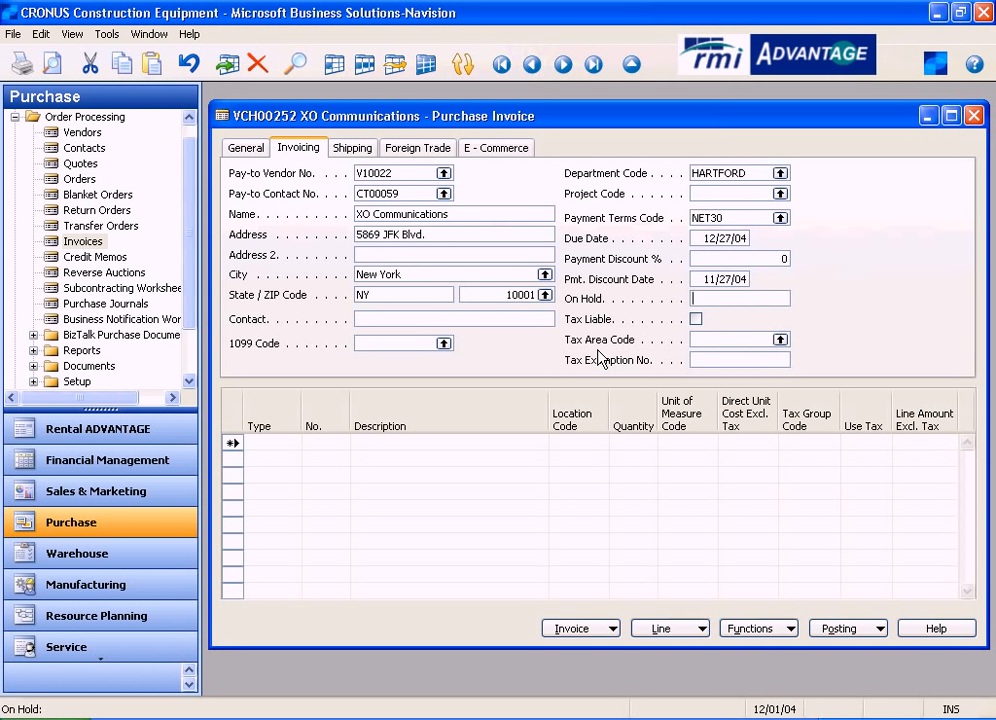
# - Examine the invoice's shipping location and ship-to address, and view the available shipment methods without choosing one
pyautogui.click(354, 150)
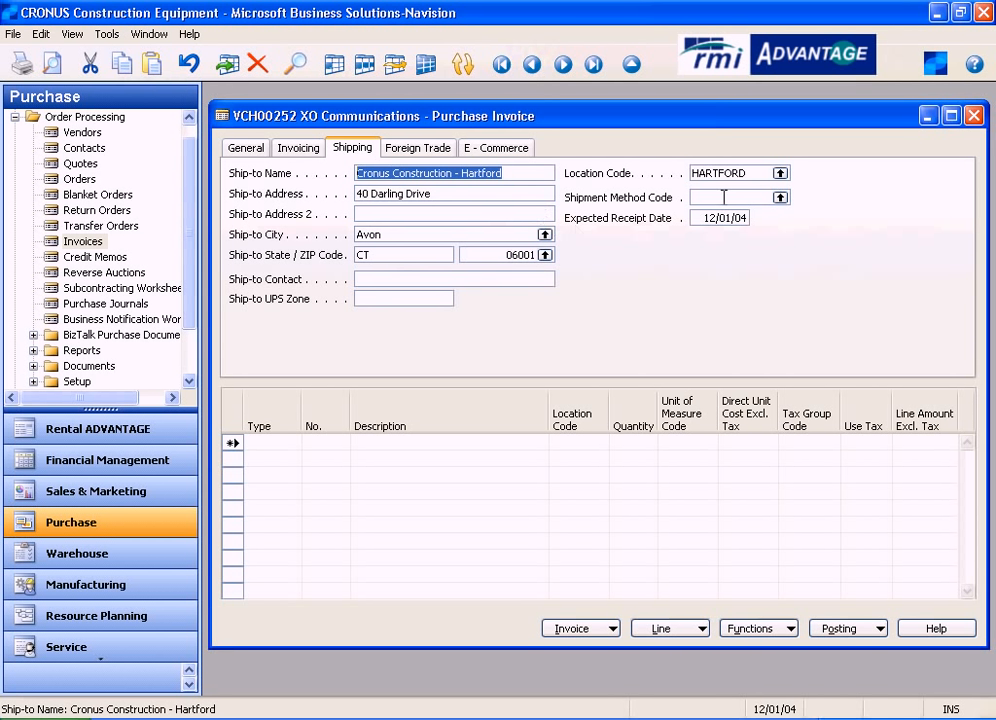
pyautogui.moveTo(763, 173); pyautogui.dragTo(674, 171)
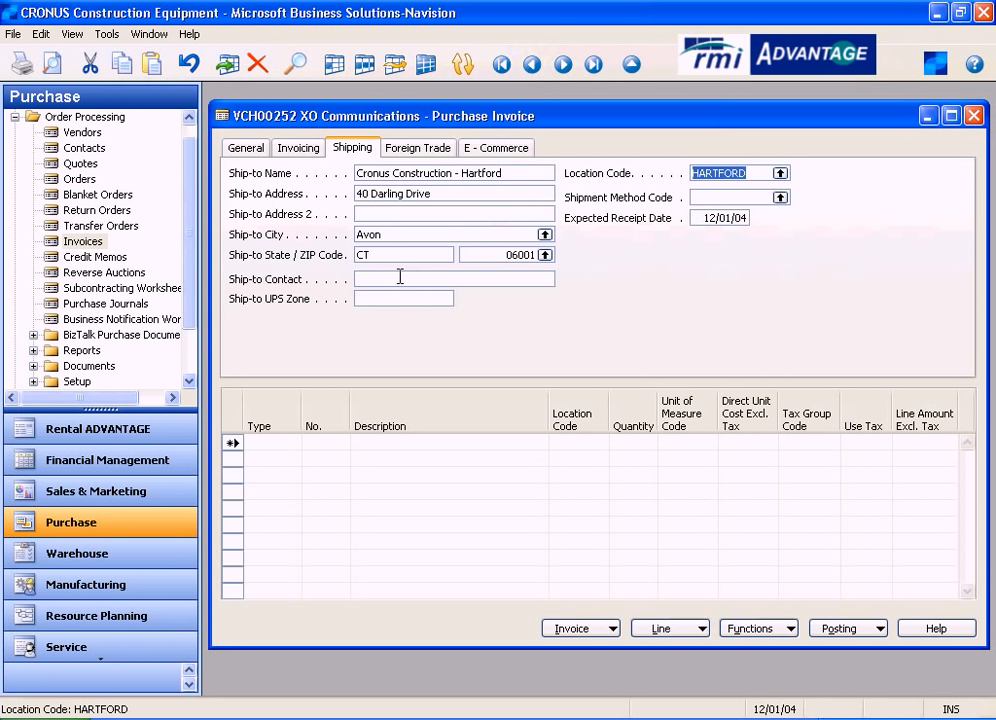
pyautogui.click(432, 232)
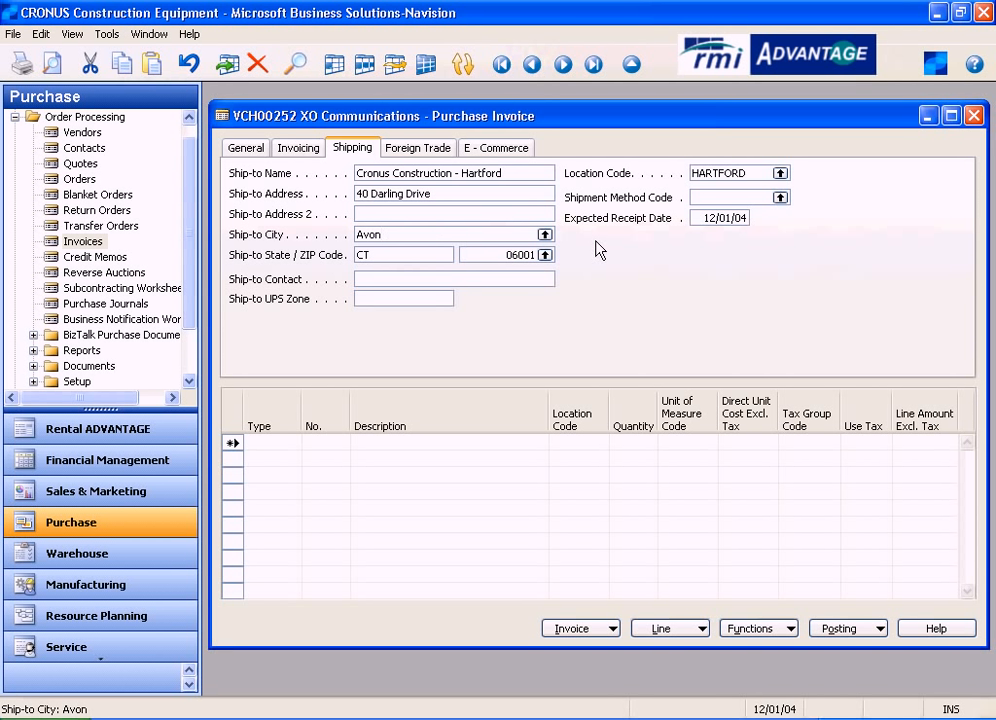
pyautogui.click(711, 197)
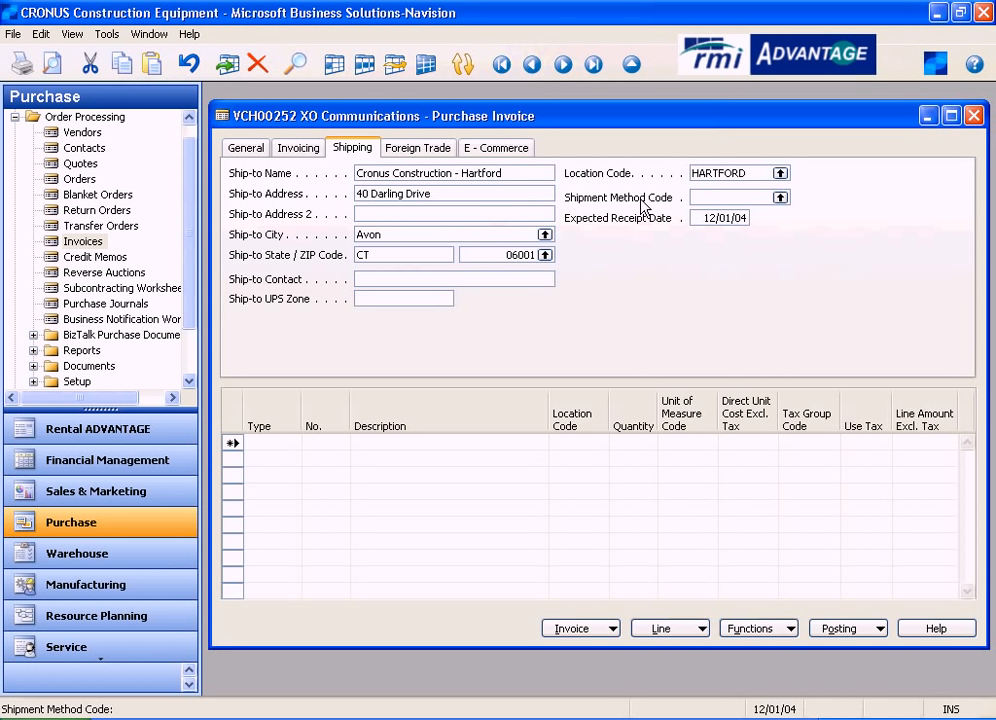
pyautogui.click(780, 197)
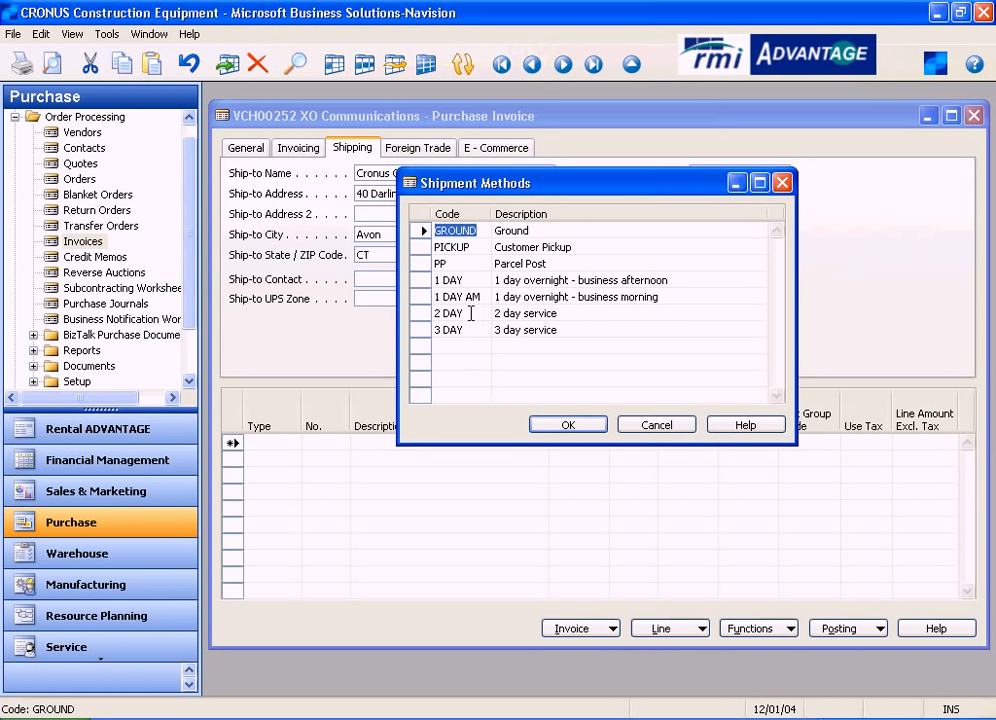
pyautogui.click(655, 428)
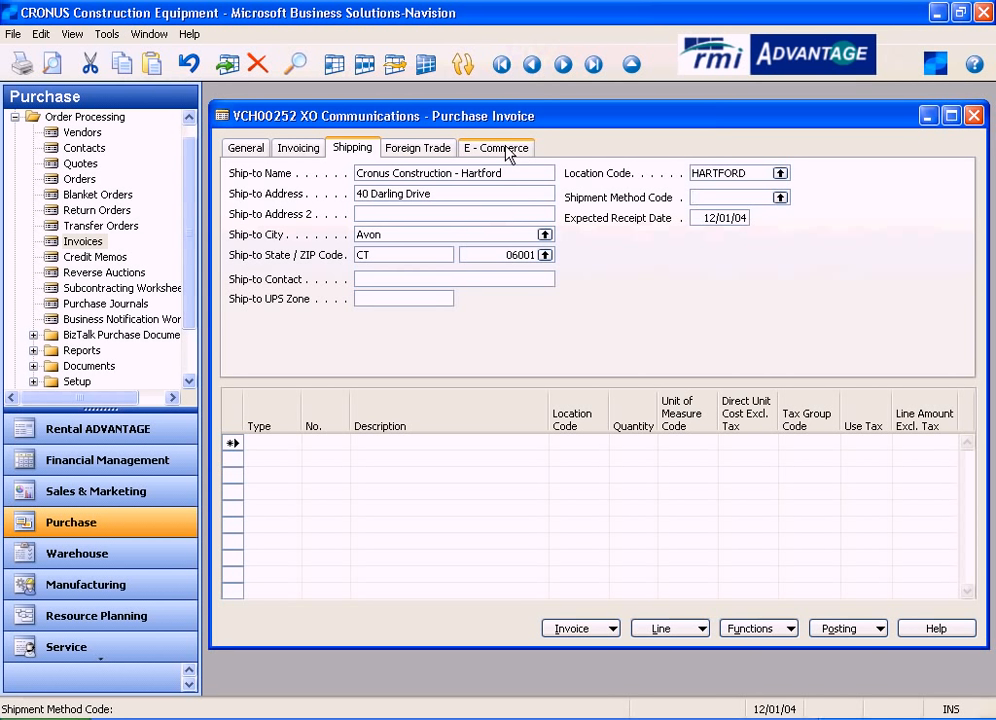
# - Return to the general details and add an invoice line of type G/L Account for account 64700, Internet
pyautogui.click(246, 150)
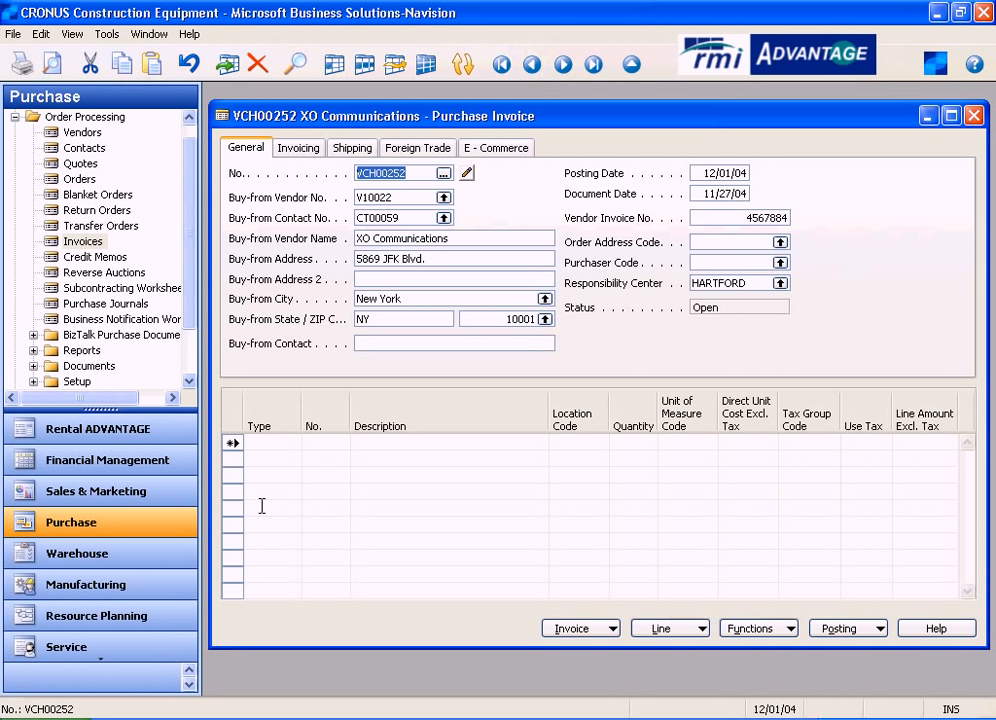
pyautogui.click(269, 441)
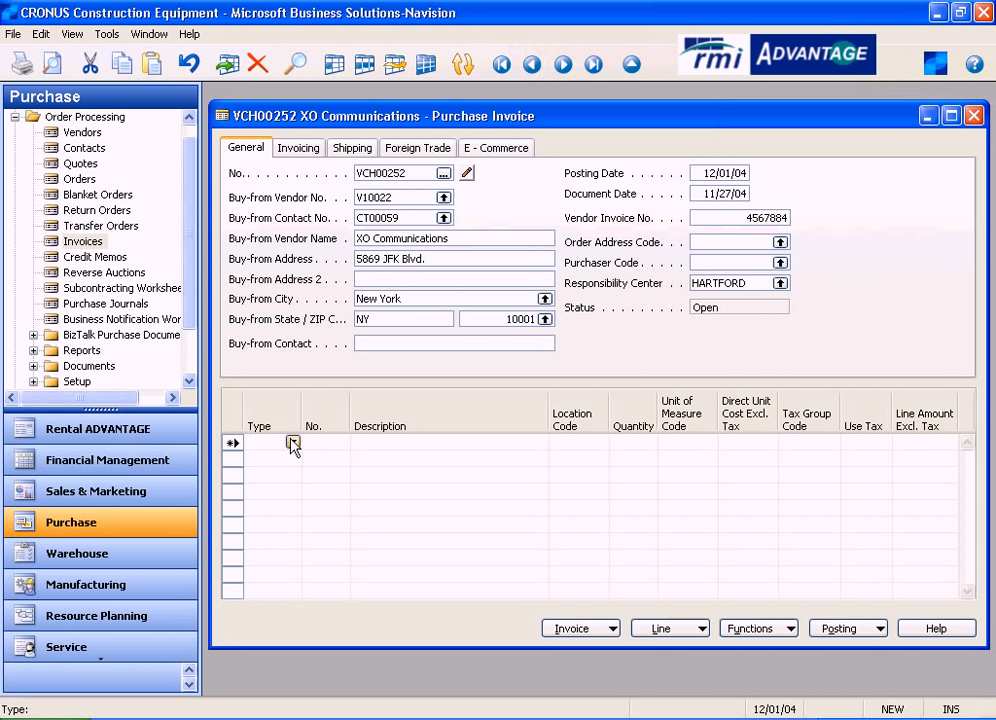
pyautogui.click(292, 442)
pyautogui.click(280, 476)
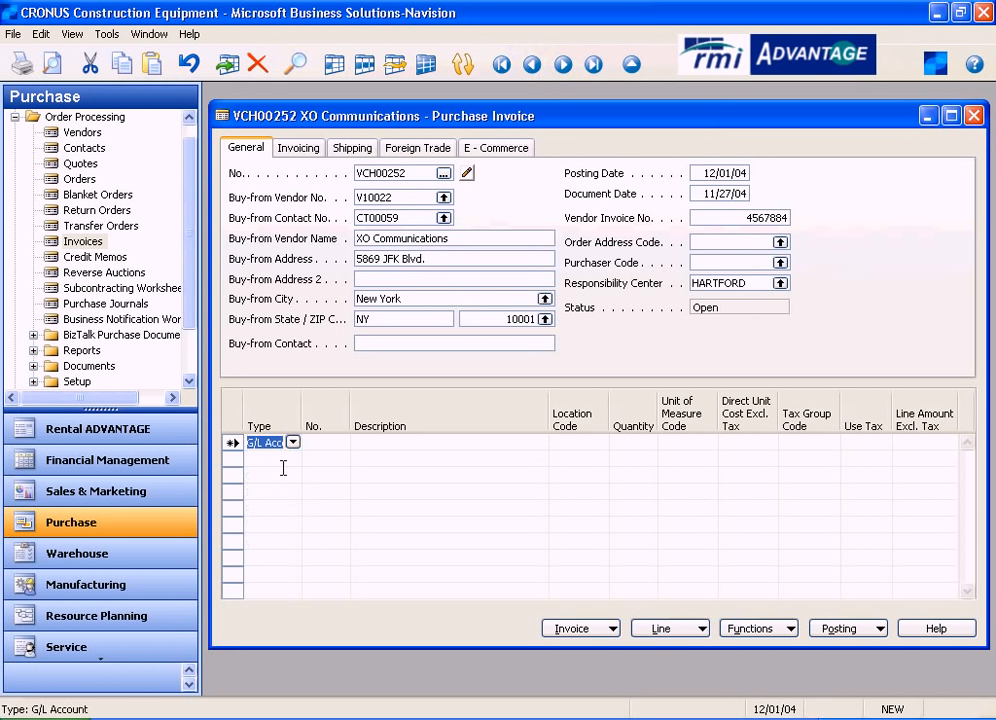
pyautogui.click(311, 441)
pyautogui.click(340, 442)
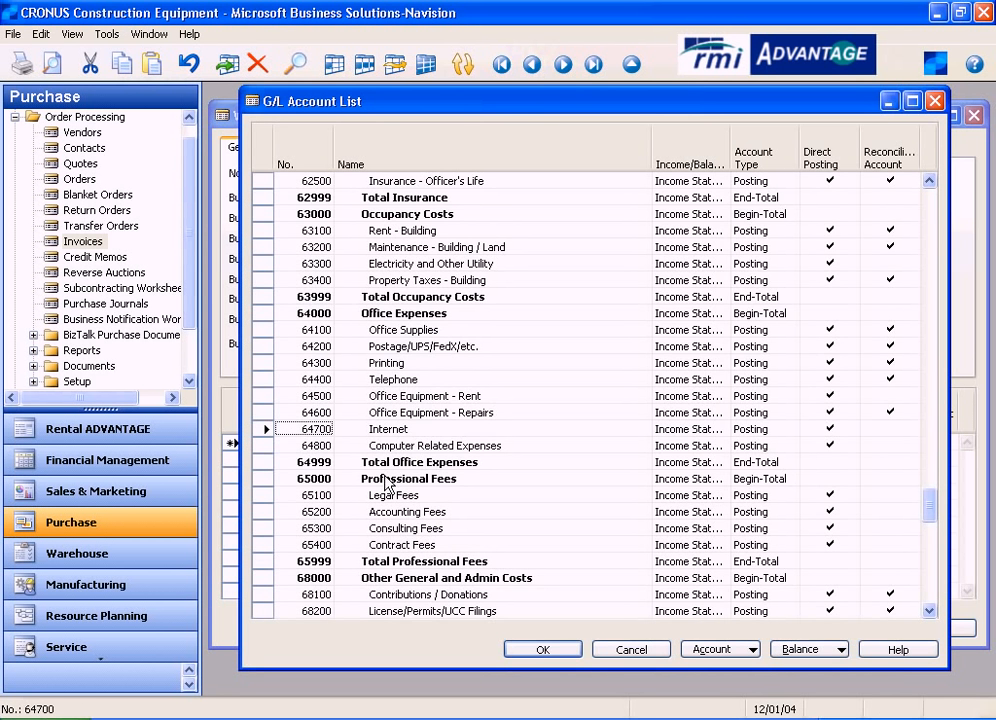
pyautogui.click(262, 429)
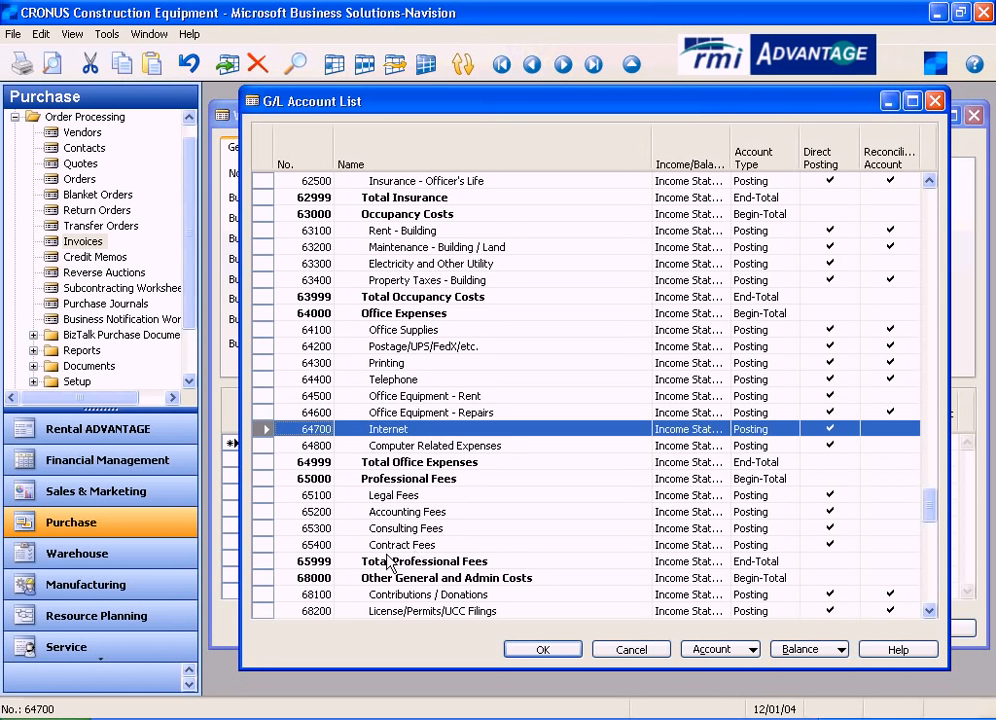
pyautogui.click(535, 650)
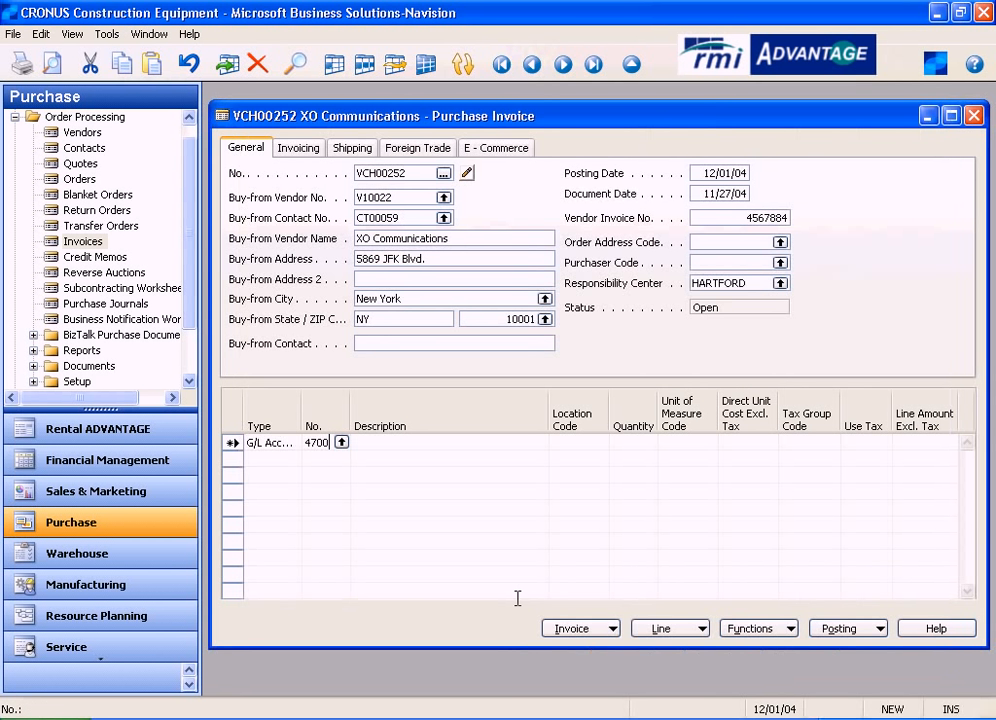
# - Set the Internet line's quantity to 1 and its direct unit cost to 395
pyautogui.press('Return')
pyautogui.press('Return')
pyautogui.press('Return')
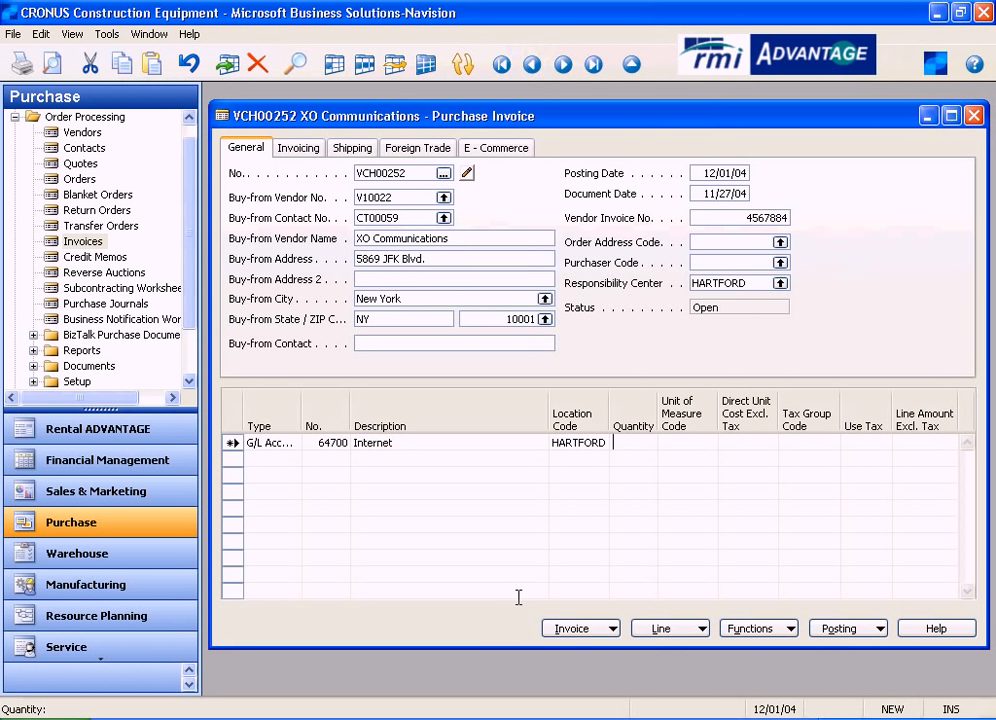
pyautogui.write('1')
pyautogui.press('Return')
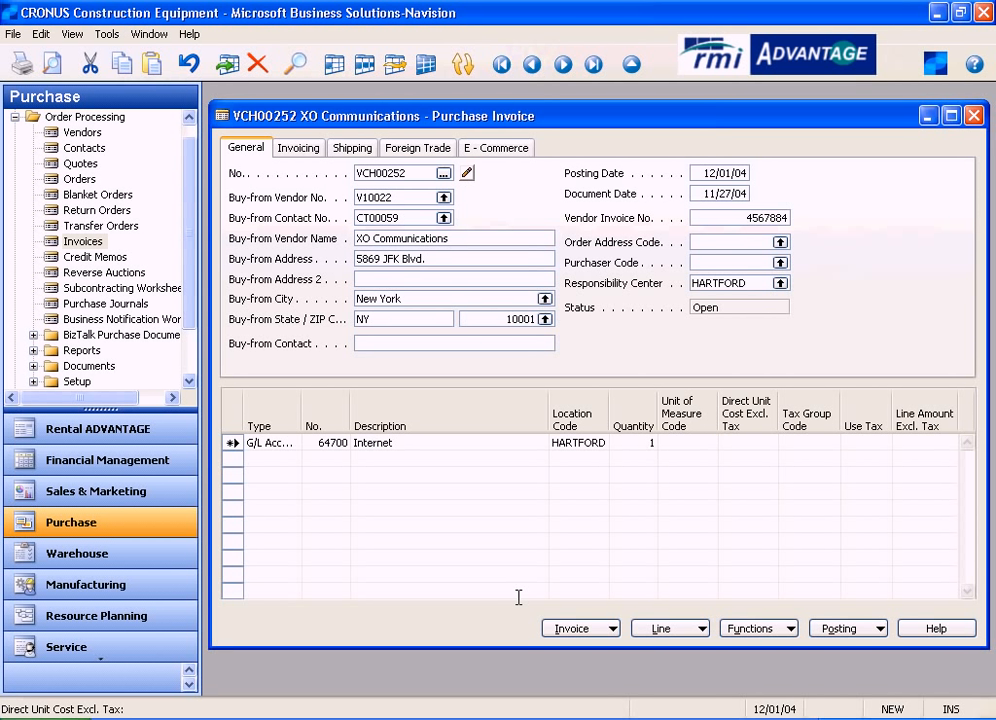
pyautogui.write('395')
pyautogui.press('Return')
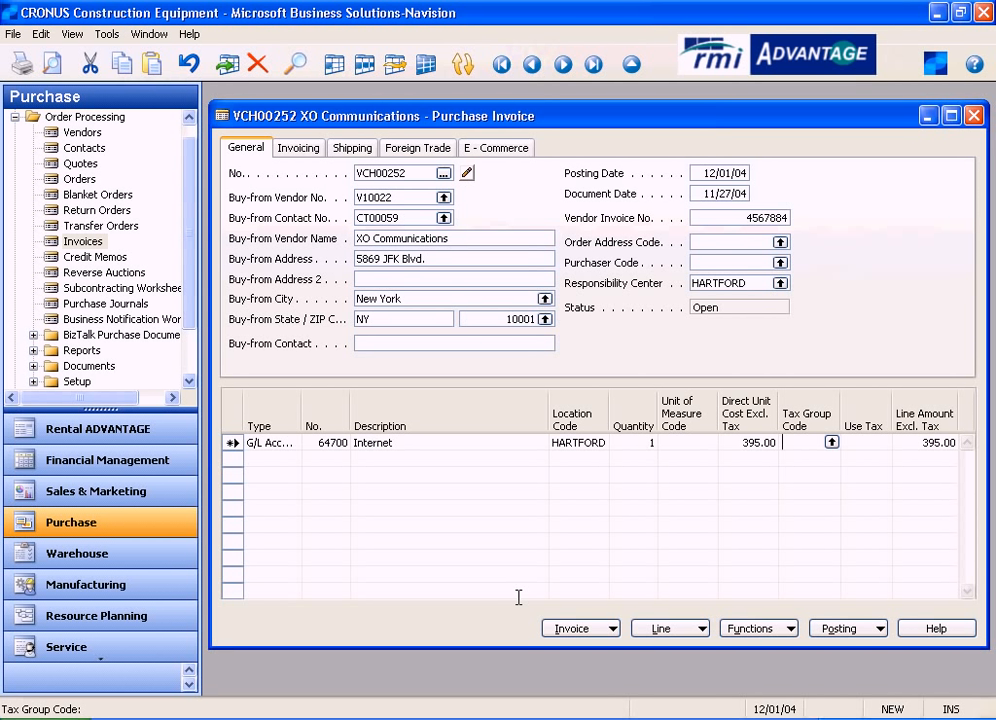
# - Check the options of the purchase invoice's posting test report and preview the report
pyautogui.click(848, 630)
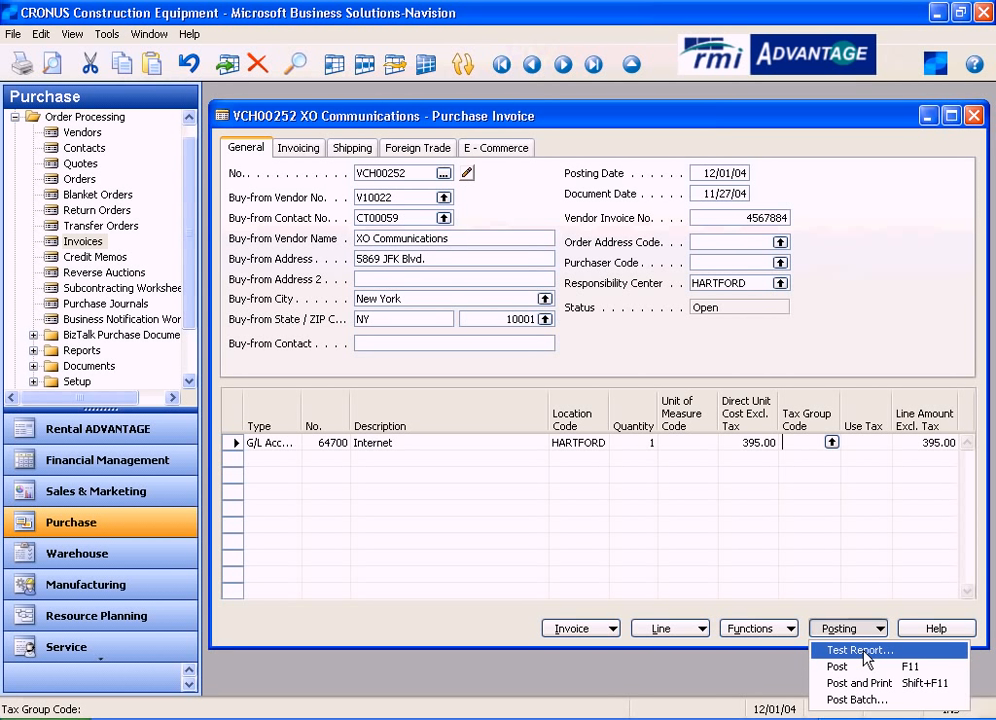
pyautogui.click(862, 651)
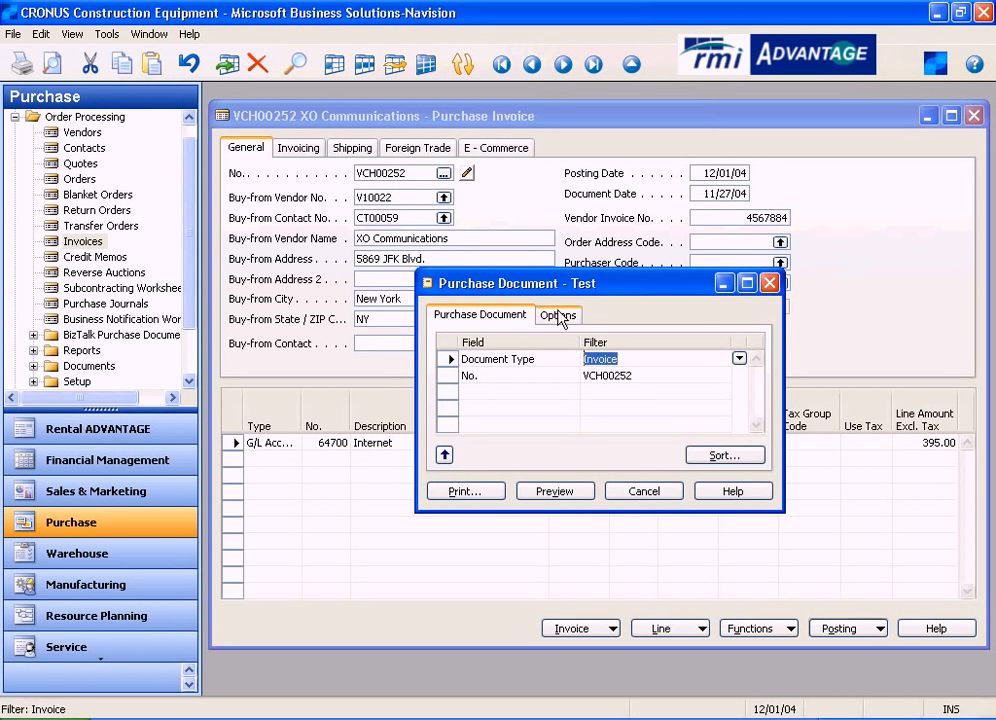
pyautogui.click(558, 316)
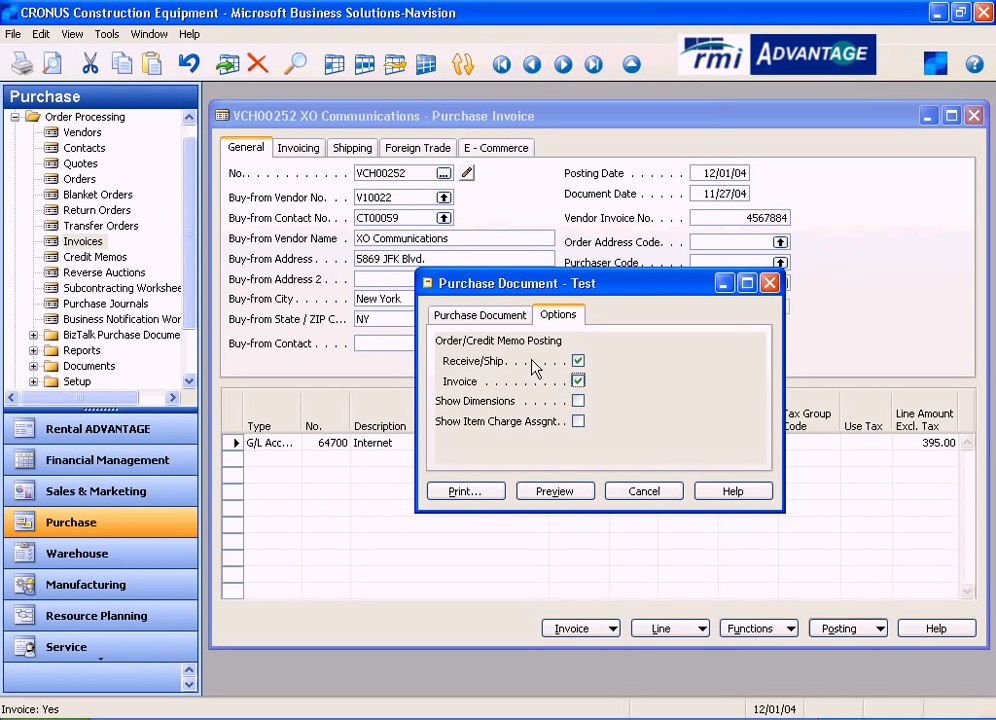
pyautogui.click(555, 491)
# - Read through the test report's dates, payment terms and invoice line, and close the preview
pyautogui.scroll(-5, 551, 480)
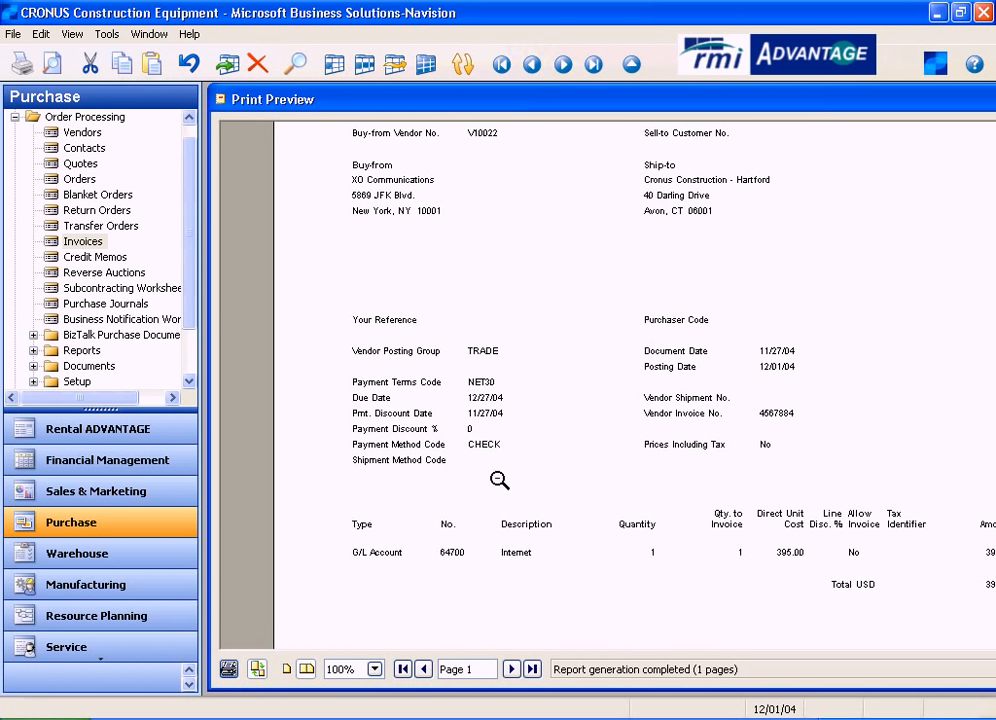
pyautogui.scroll(-2, 697, 502)
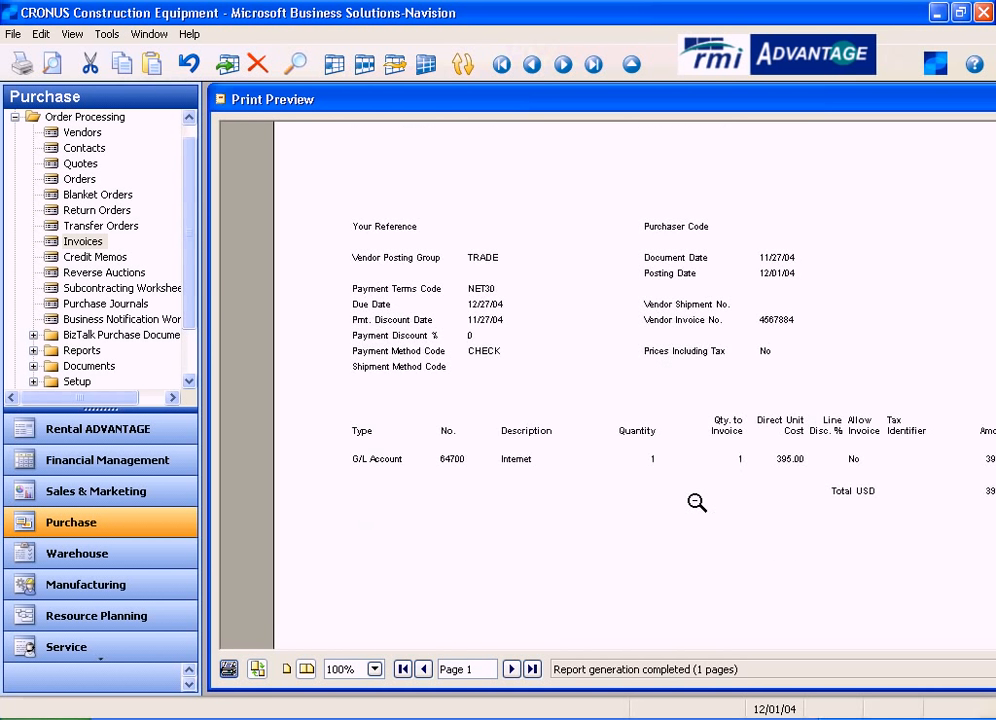
pyautogui.scroll(-5, 697, 502)
pyautogui.scroll(5, 697, 503)
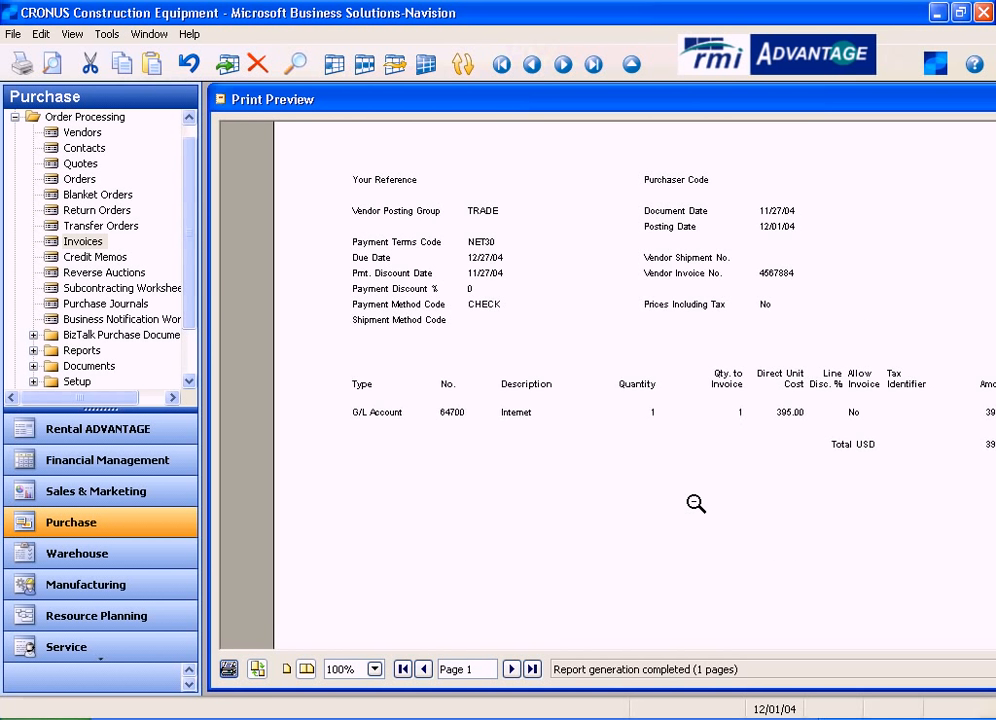
pyautogui.scroll(5, 700, 504)
pyautogui.click(220, 99)
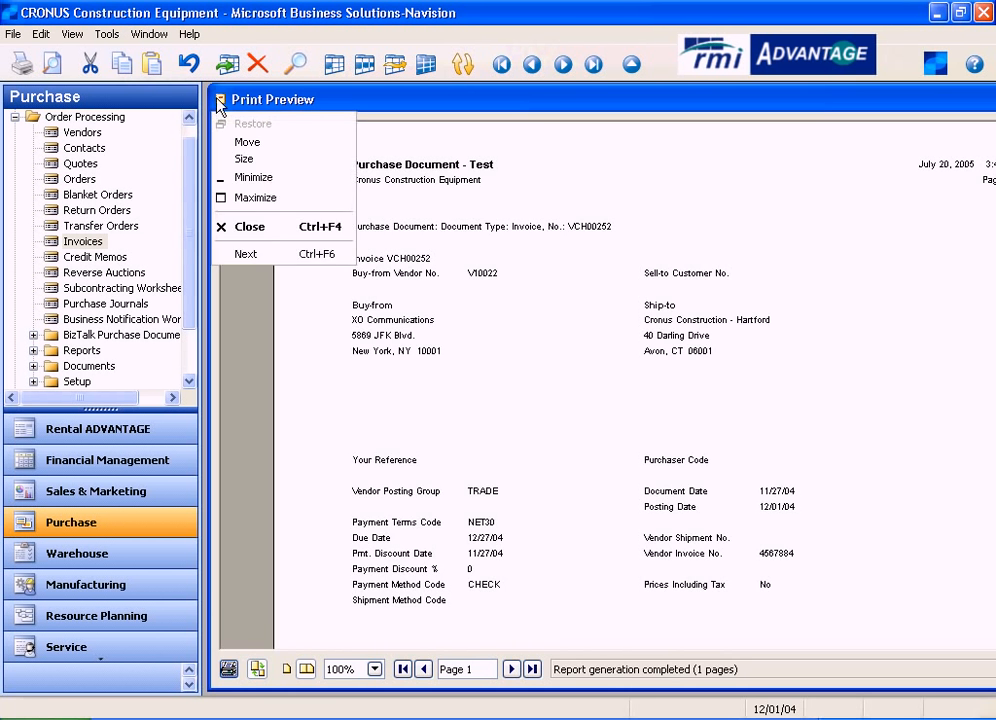
pyautogui.click(249, 287)
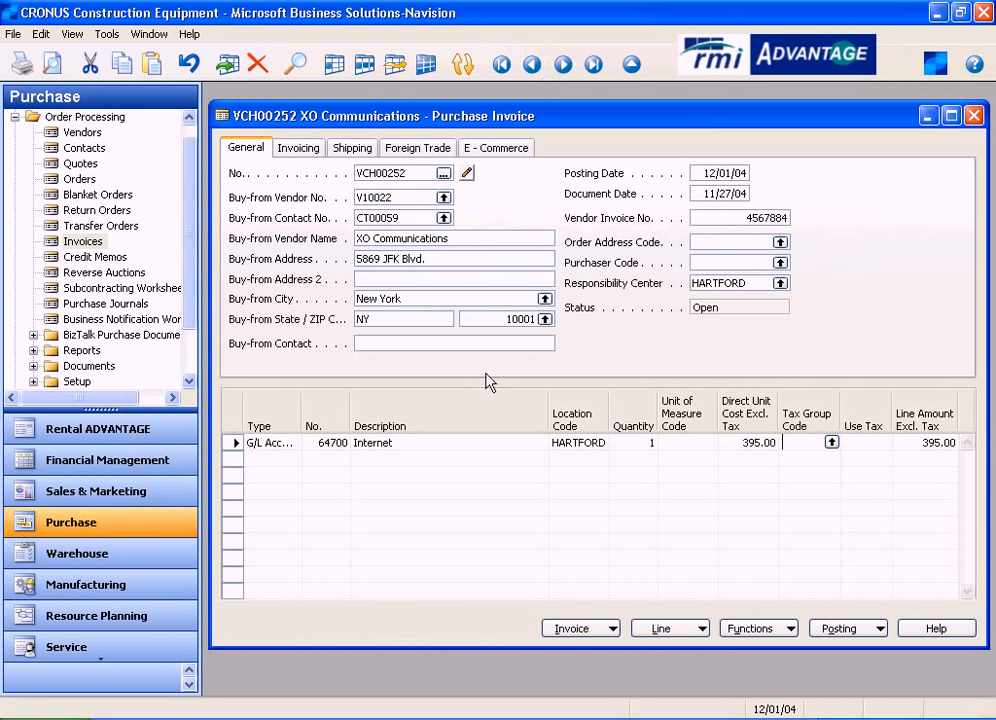
# - Post the XO Communications purchase invoice and confirm the posting
pyautogui.click(846, 629)
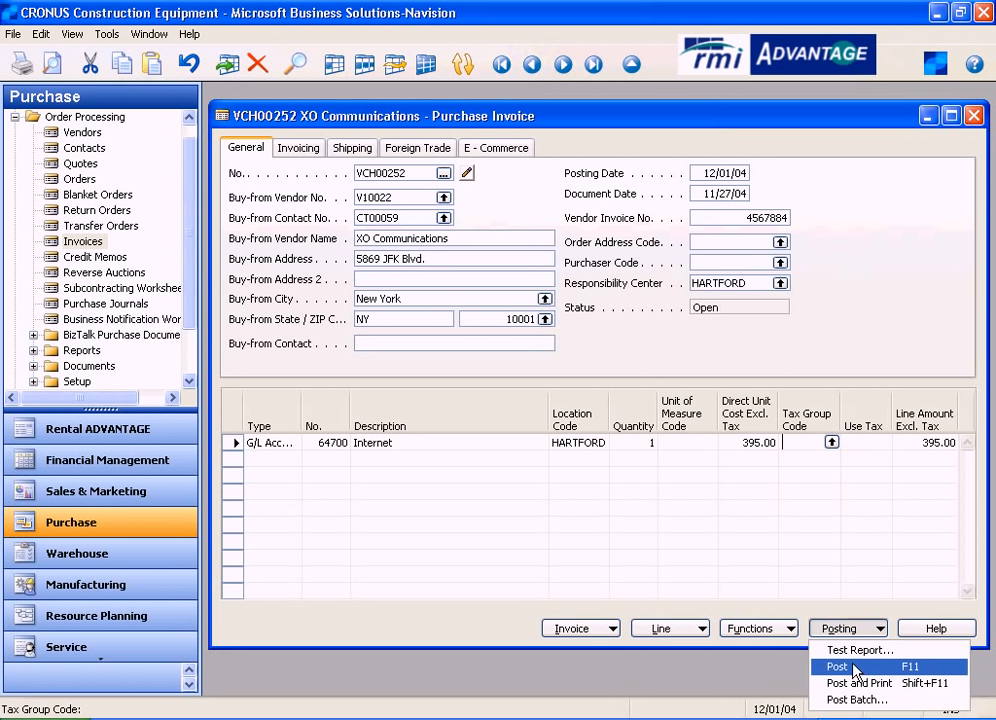
pyautogui.click(838, 666)
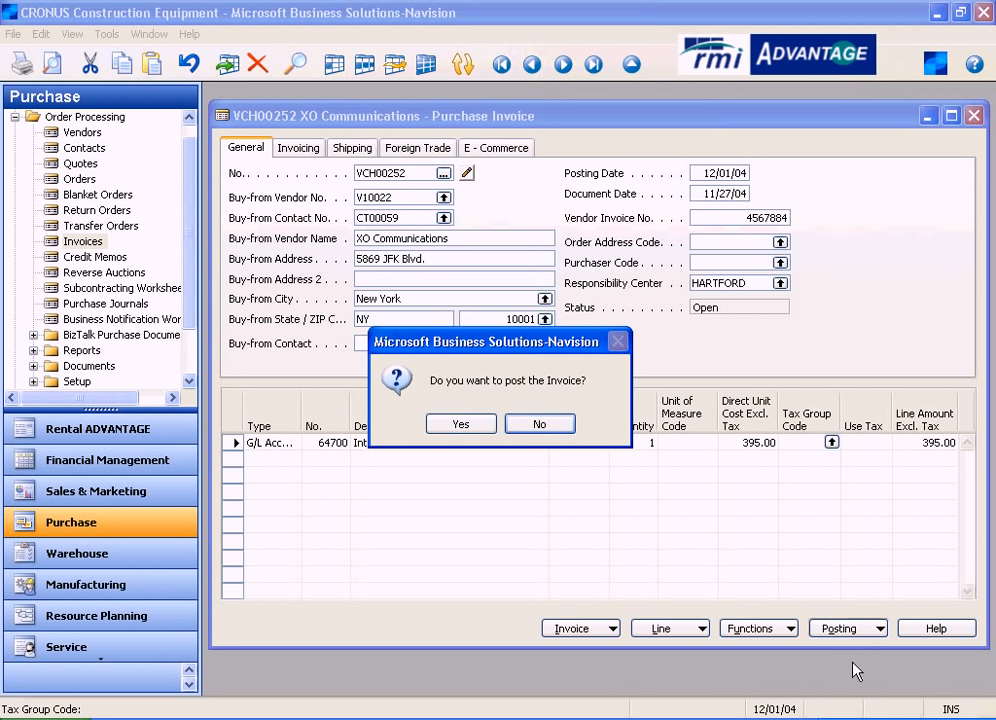
pyautogui.click(461, 424)
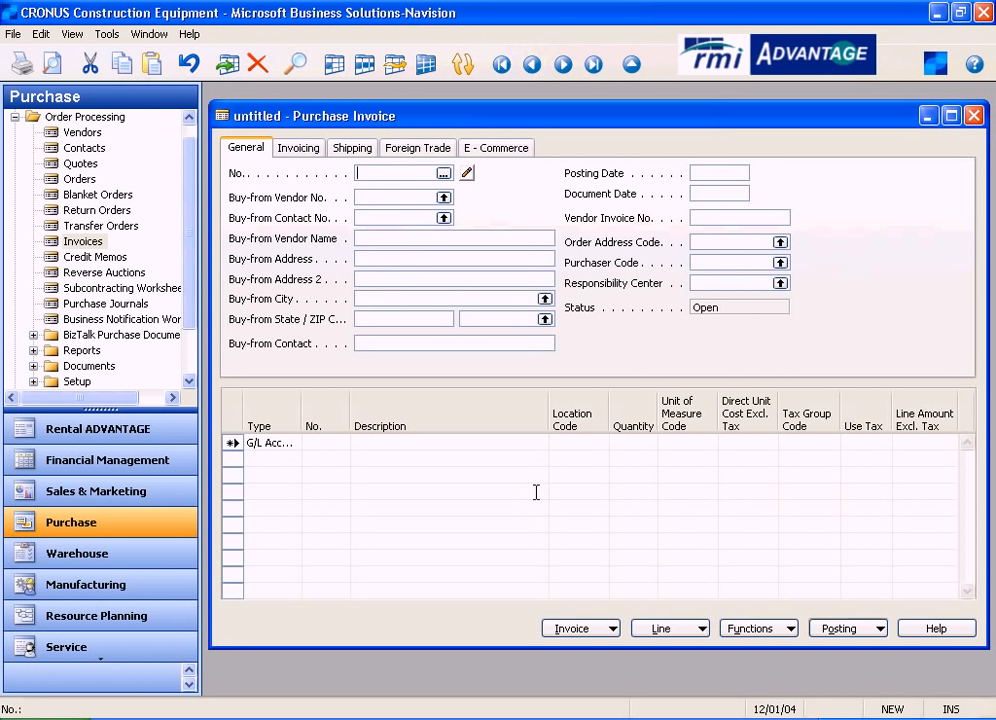
# - Check the posted invoice among the ledger entries behind the XO Communications vendor balance, and close the entries and vendor card
pyautogui.click(65, 133)
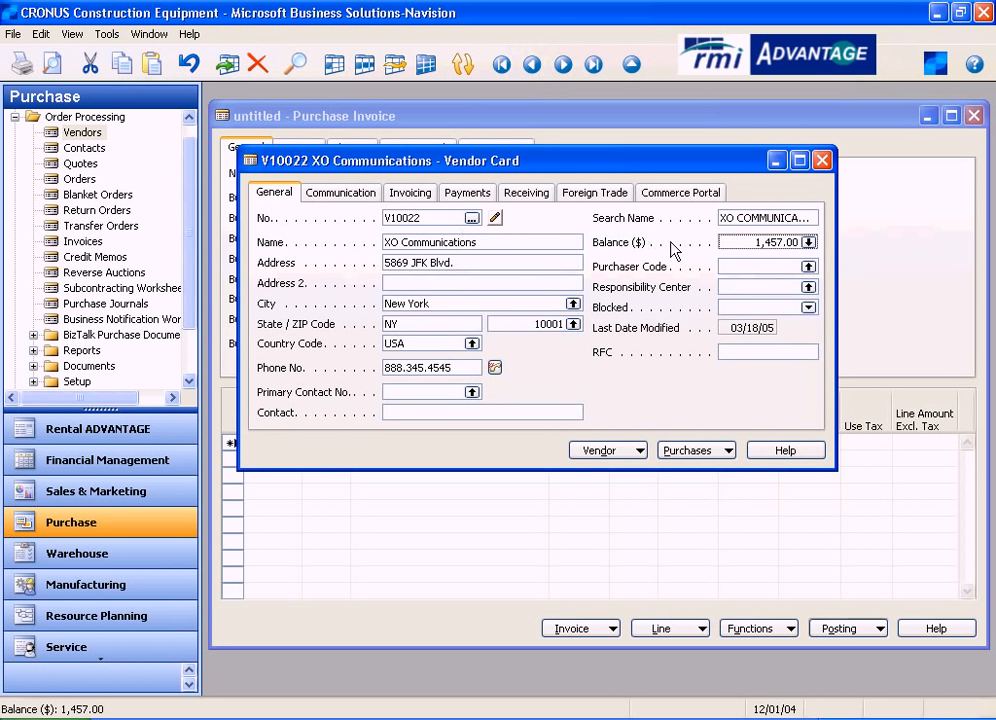
pyautogui.click(808, 242)
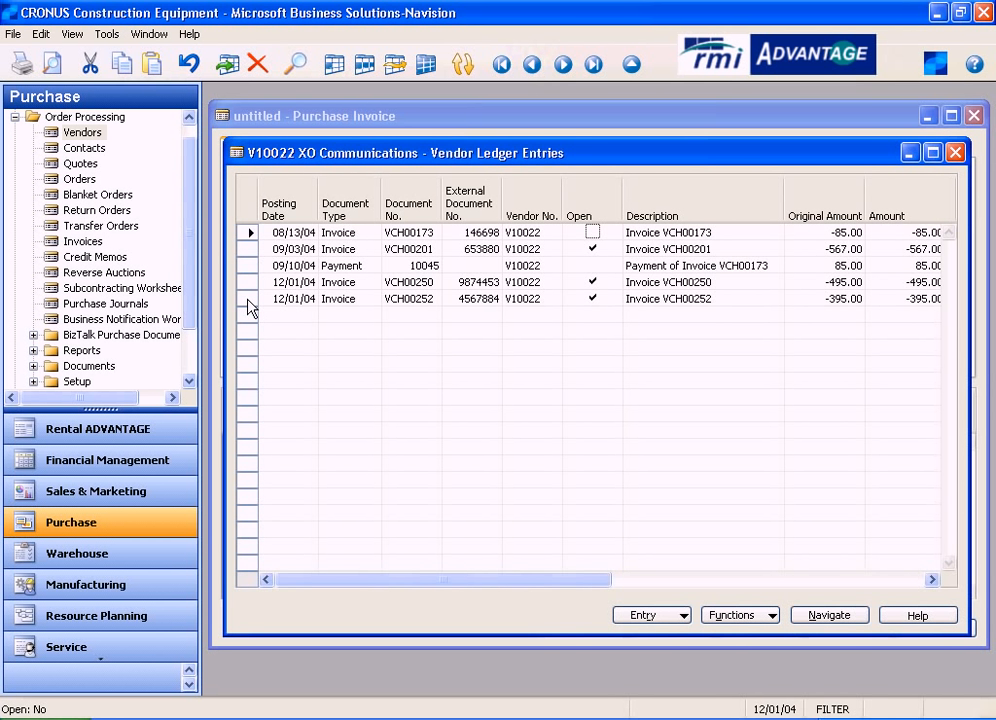
pyautogui.click(248, 303)
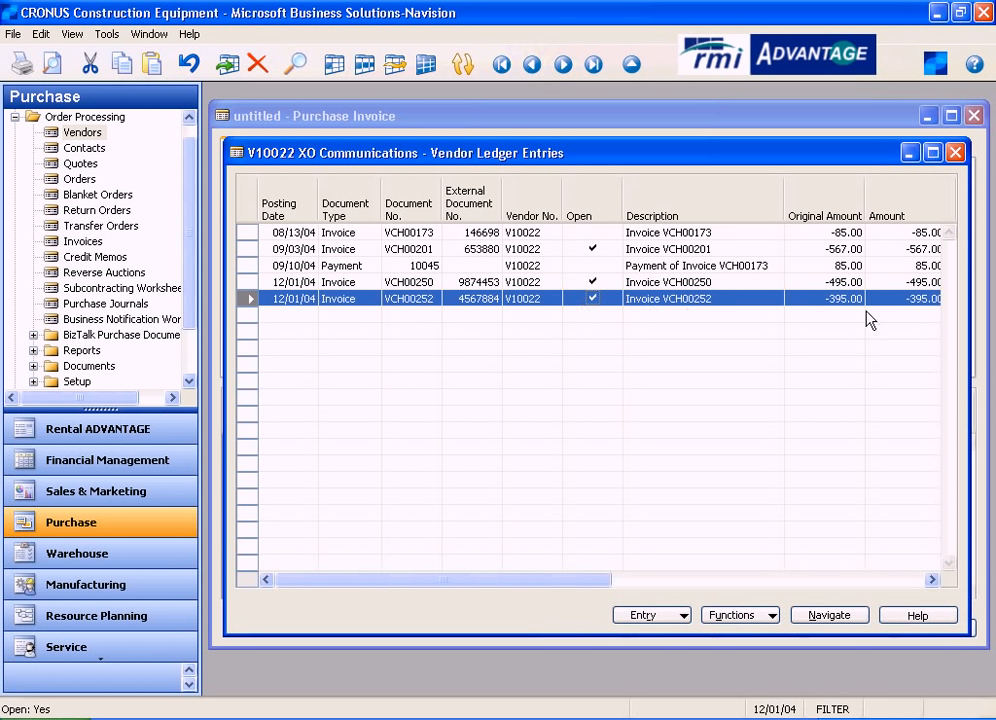
pyautogui.click(605, 300)
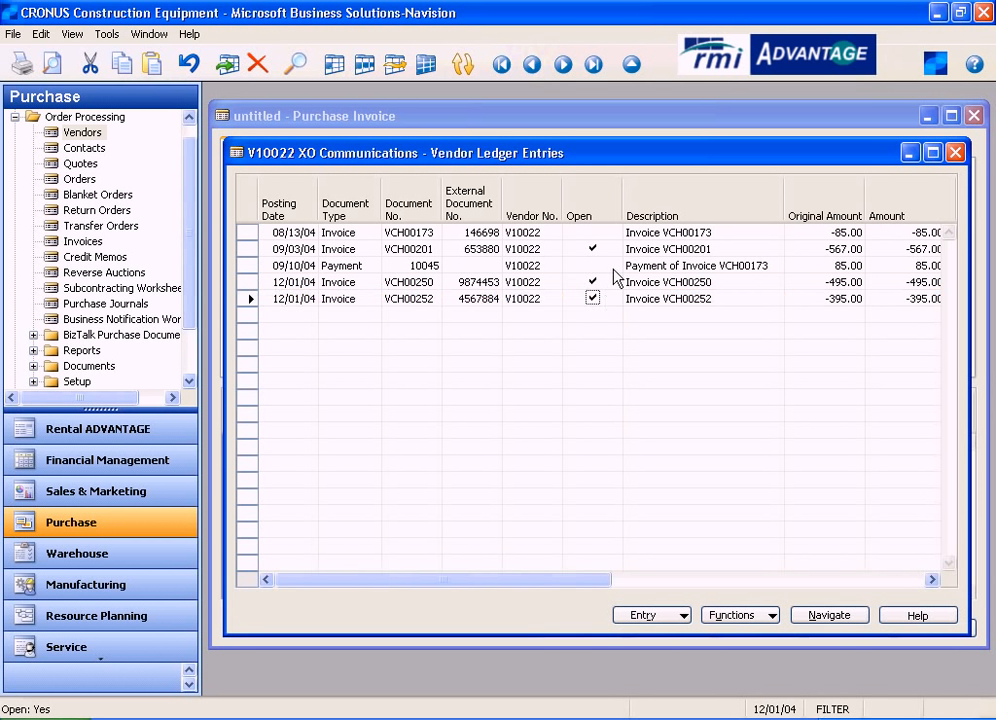
pyautogui.click(956, 153)
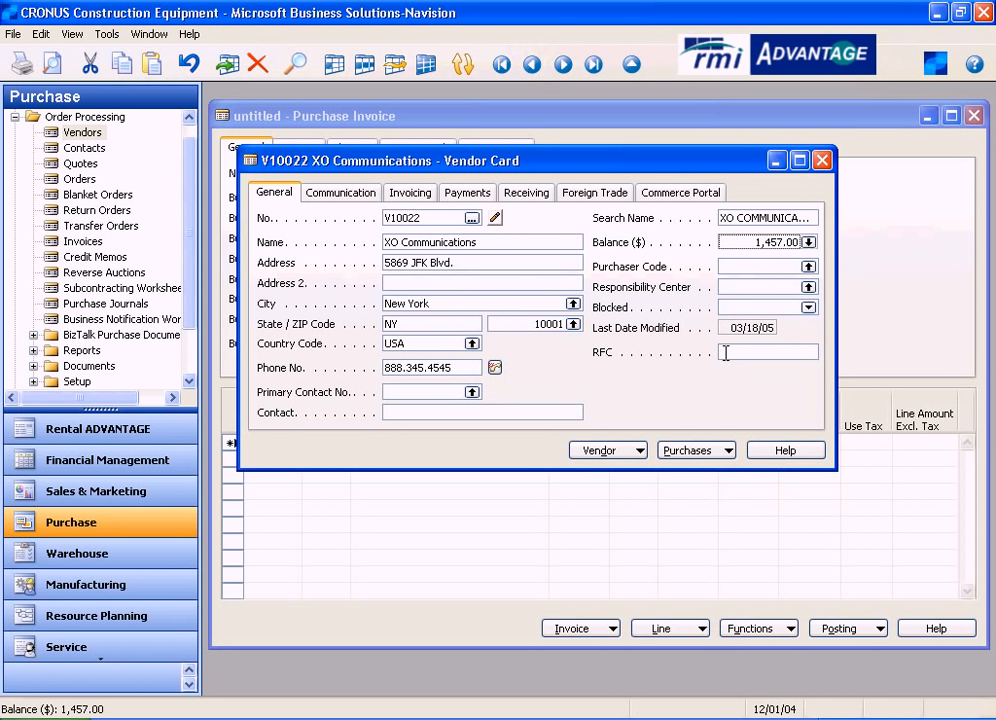
pyautogui.click(821, 160)
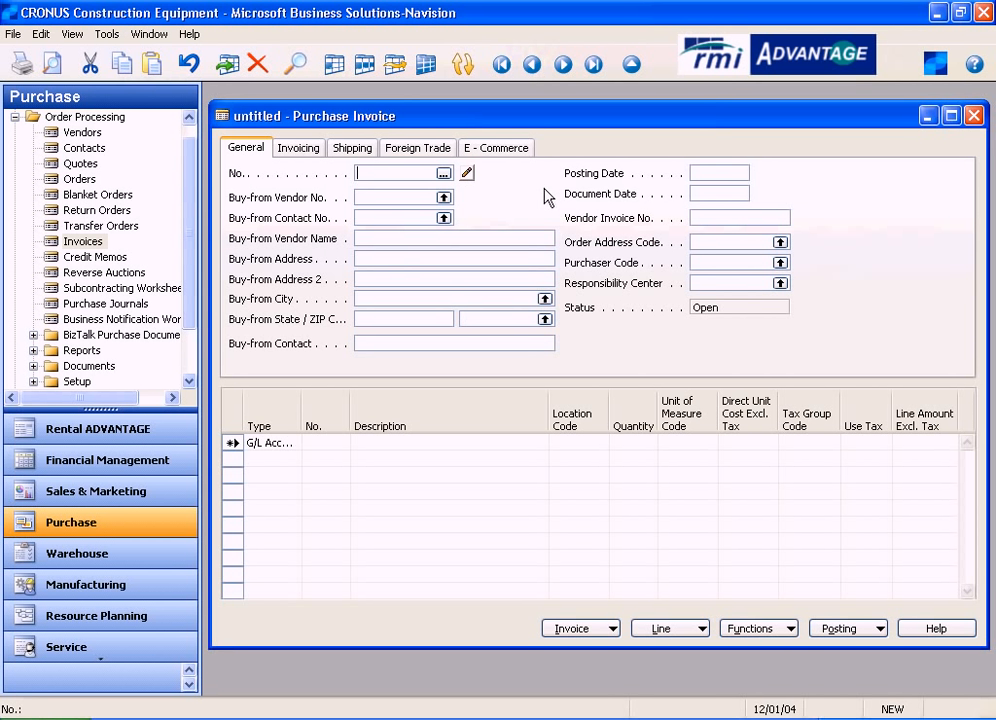
# - Create a new purchase invoice with Nissan Forklift Corporation, V10031, as the buy-from vendor
pyautogui.press('Return')
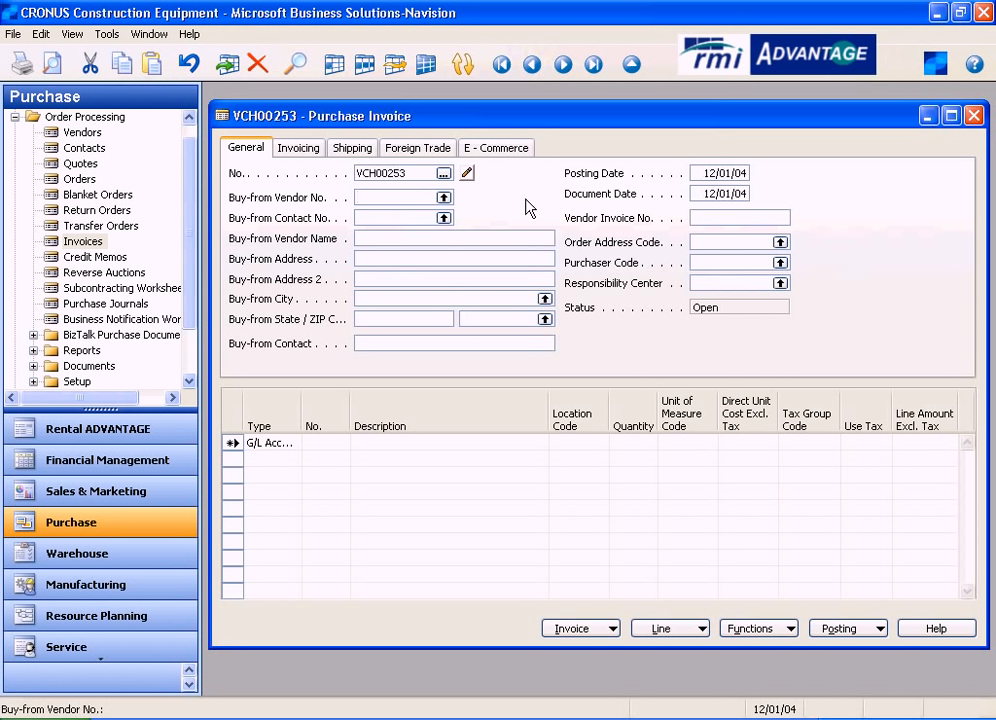
pyautogui.click(443, 197)
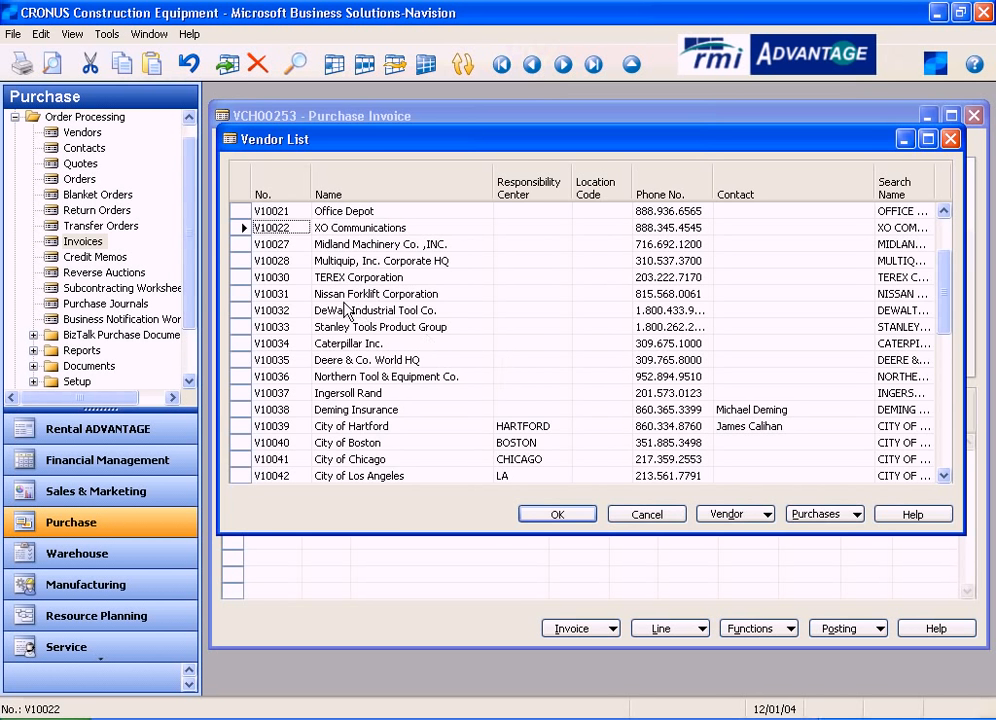
pyautogui.doubleClick(270, 237)
pyautogui.press('Return')
pyautogui.press('Return')
pyautogui.press('Return')
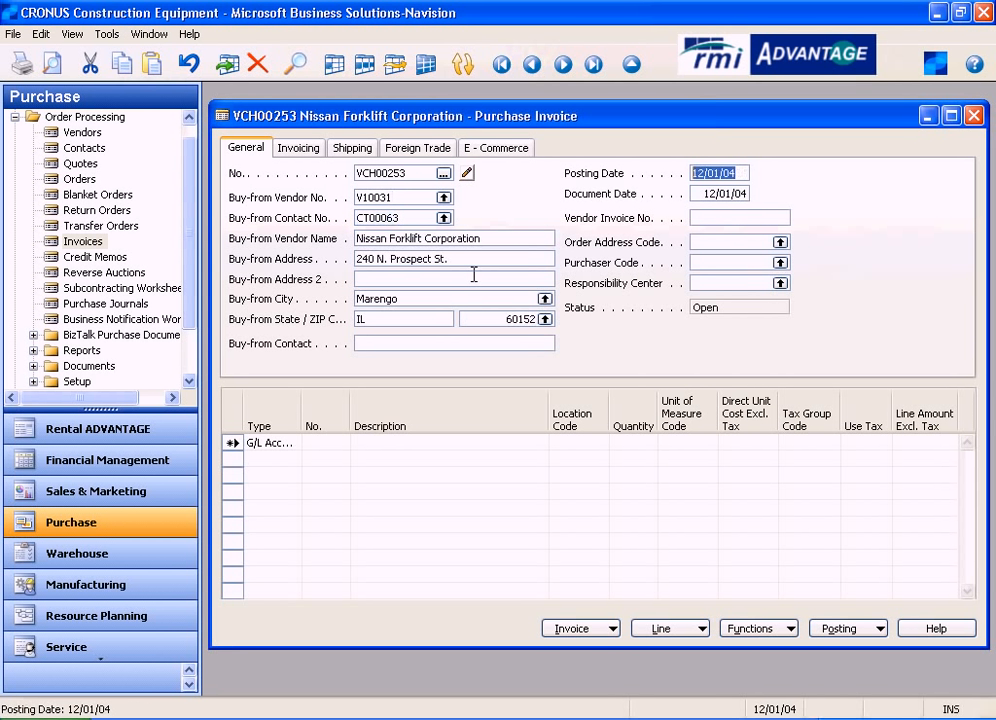
pyautogui.press('Return')
pyautogui.press('Return')
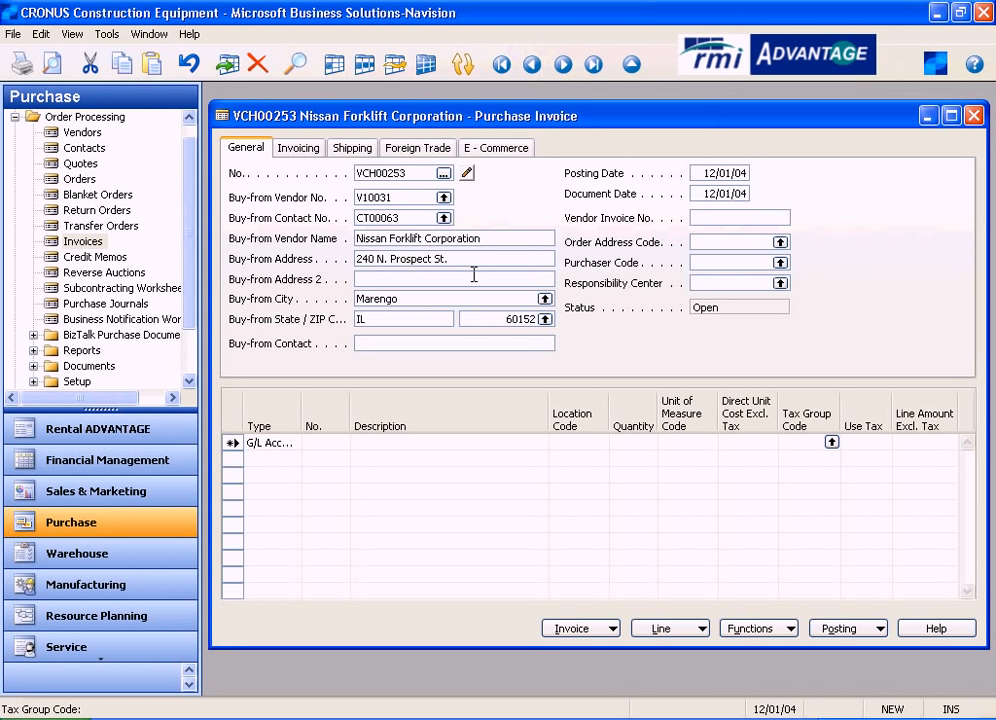
# - Enter vendor invoice number 90875554 and assign the HARTFORD responsibility center to the invoice
pyautogui.click(722, 217)
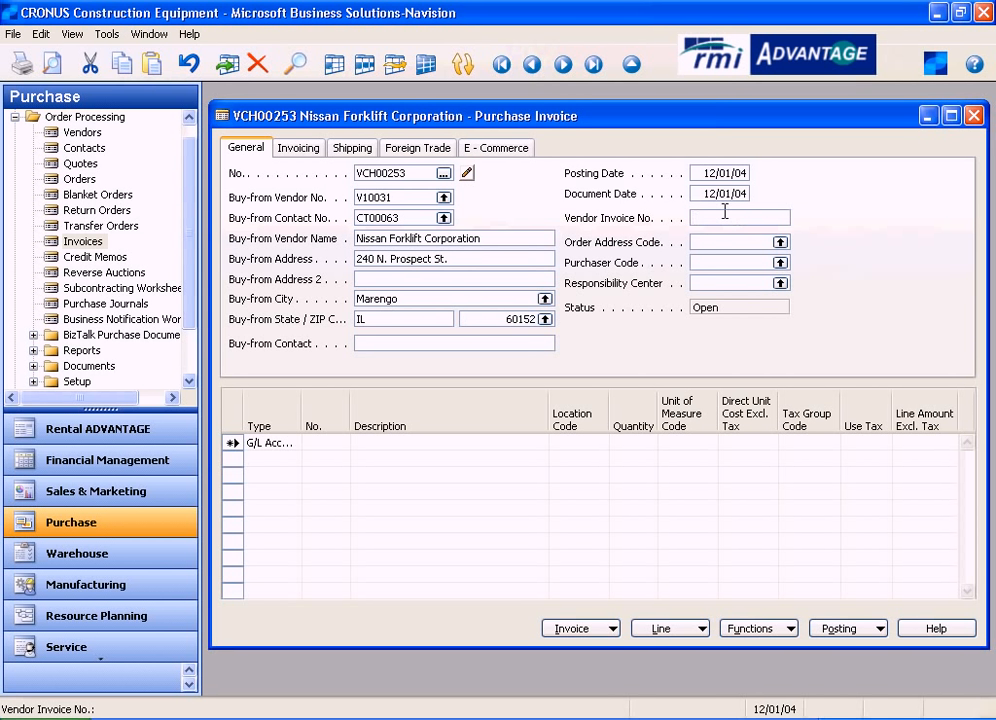
pyautogui.write('90875554')
pyautogui.click(779, 283)
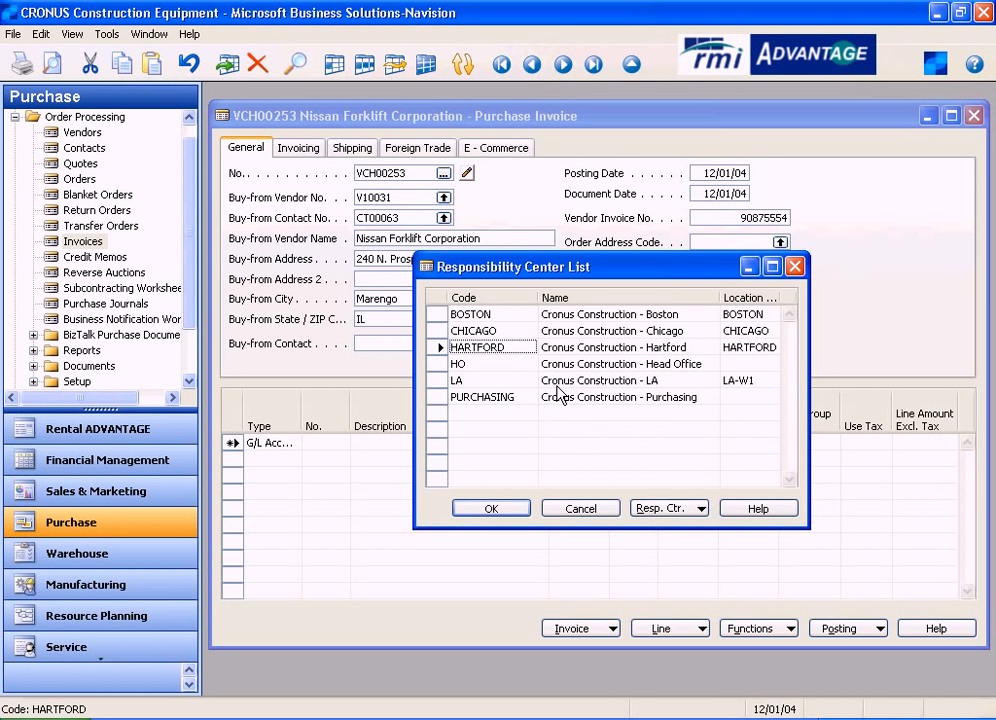
pyautogui.click(489, 509)
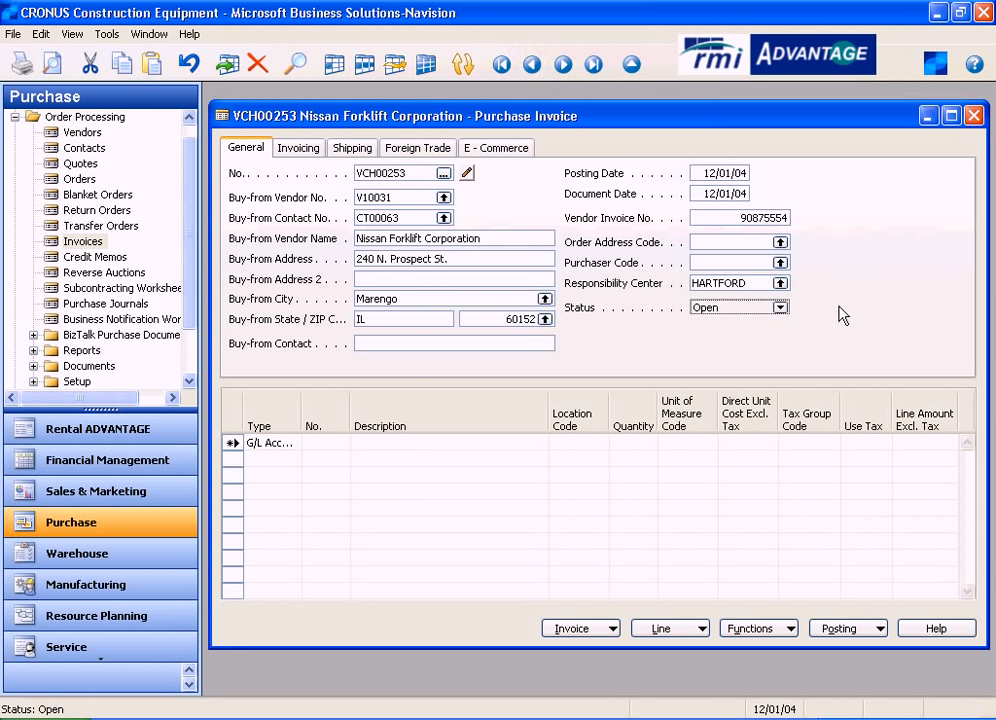
# - Mark the invoice as tax liable with tax area code OS-USE, and check its shipping details
pyautogui.hotkey('ctrl', 'pagedown')
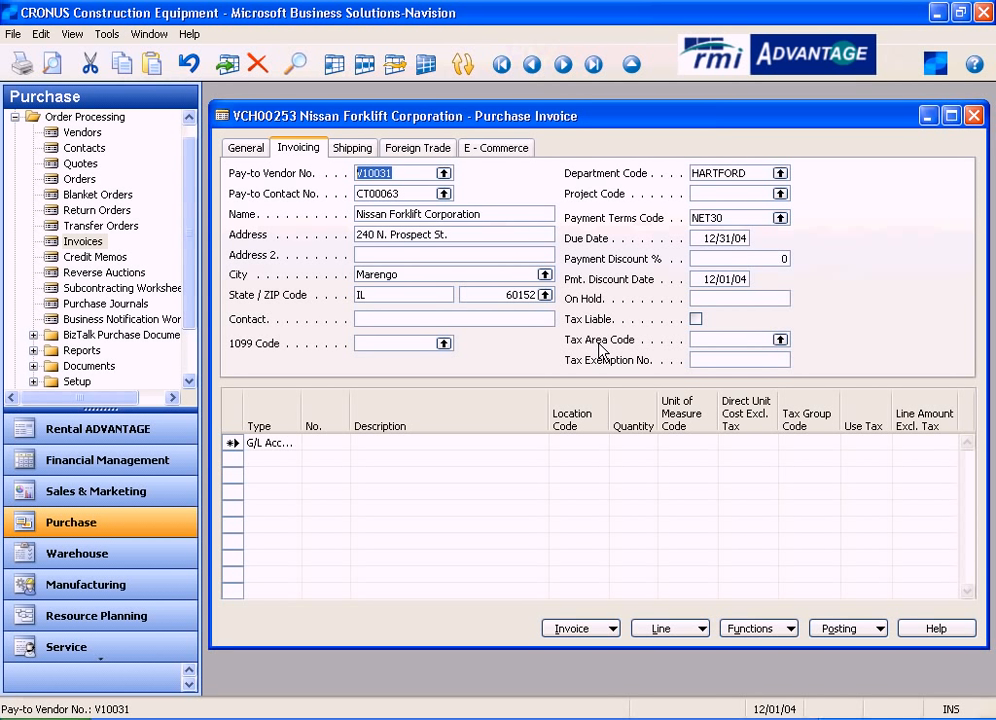
pyautogui.click(696, 320)
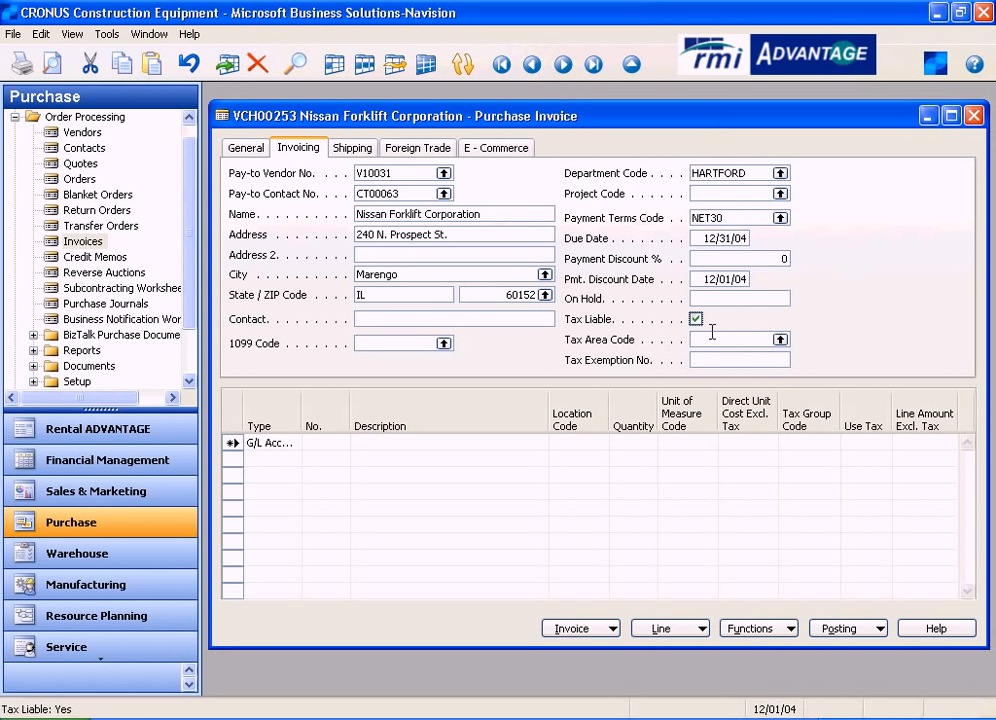
pyautogui.click(780, 341)
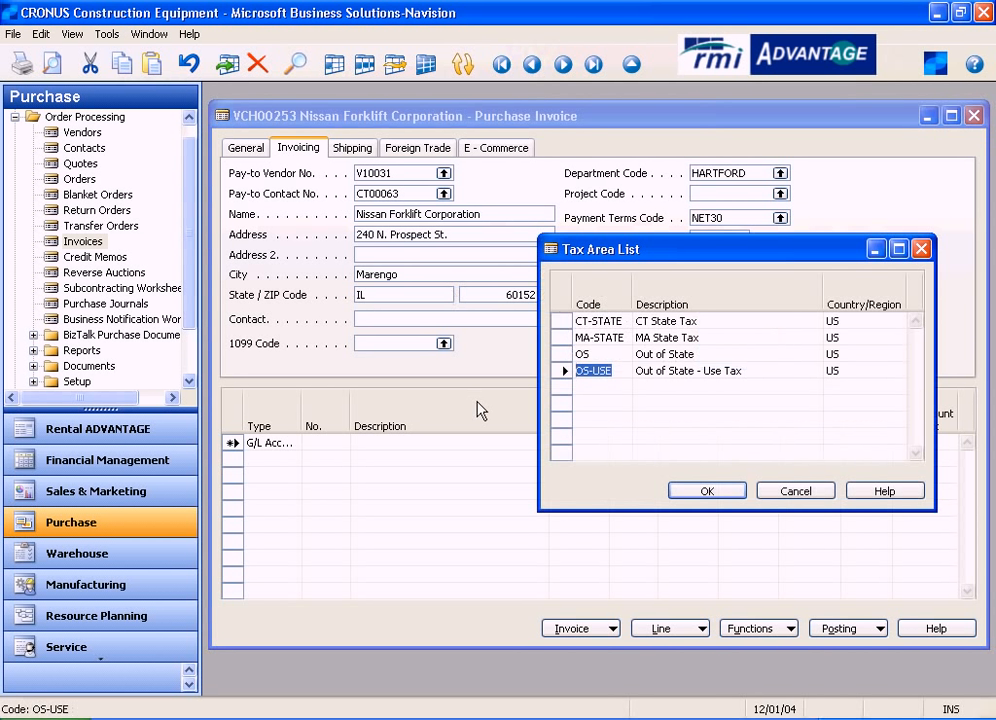
pyautogui.click(558, 372)
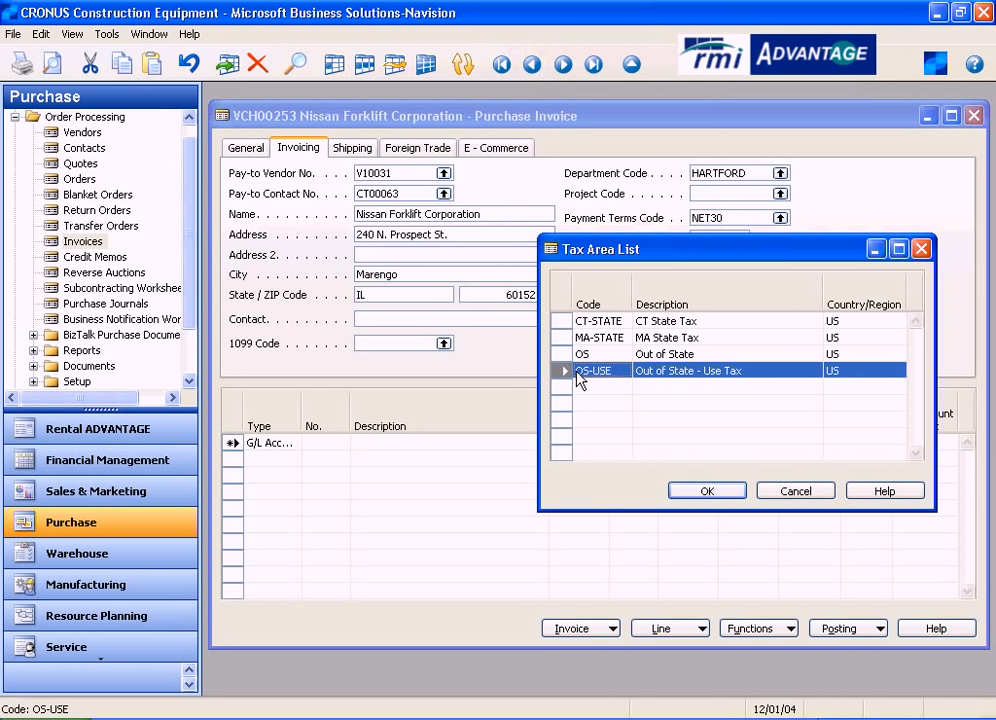
pyautogui.click(706, 494)
pyautogui.press('Tab')
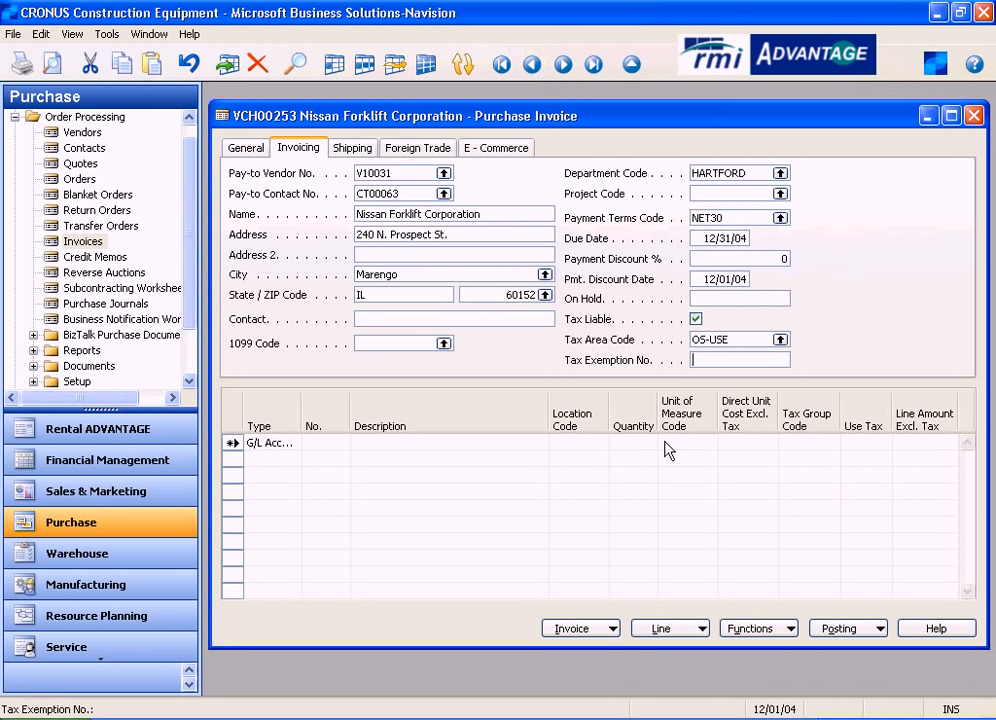
pyautogui.click(350, 149)
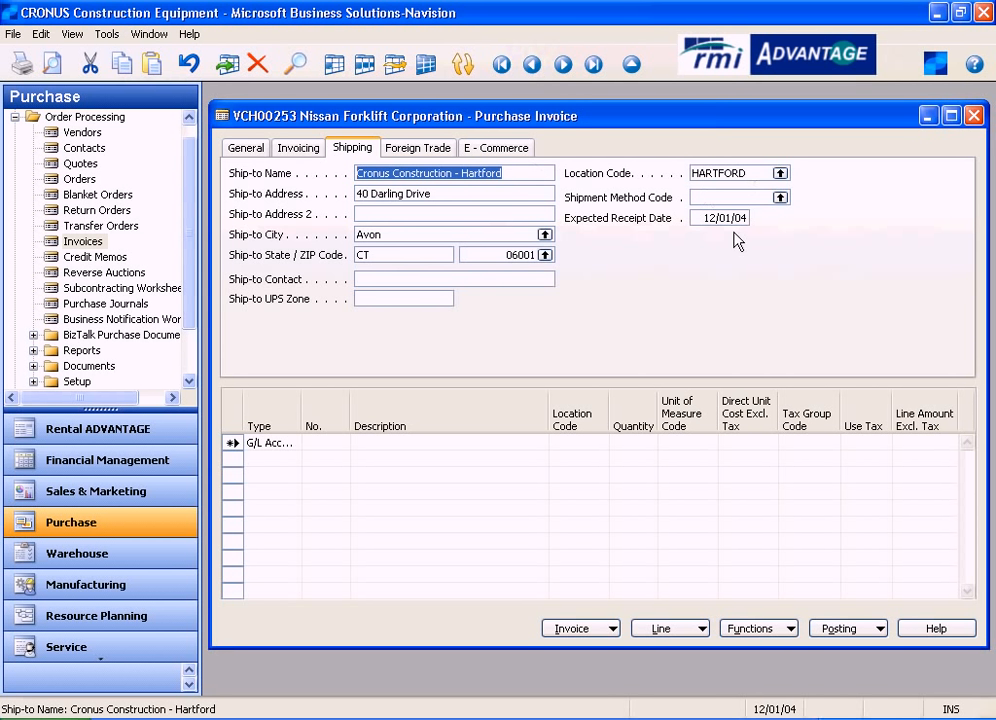
pyautogui.click(244, 149)
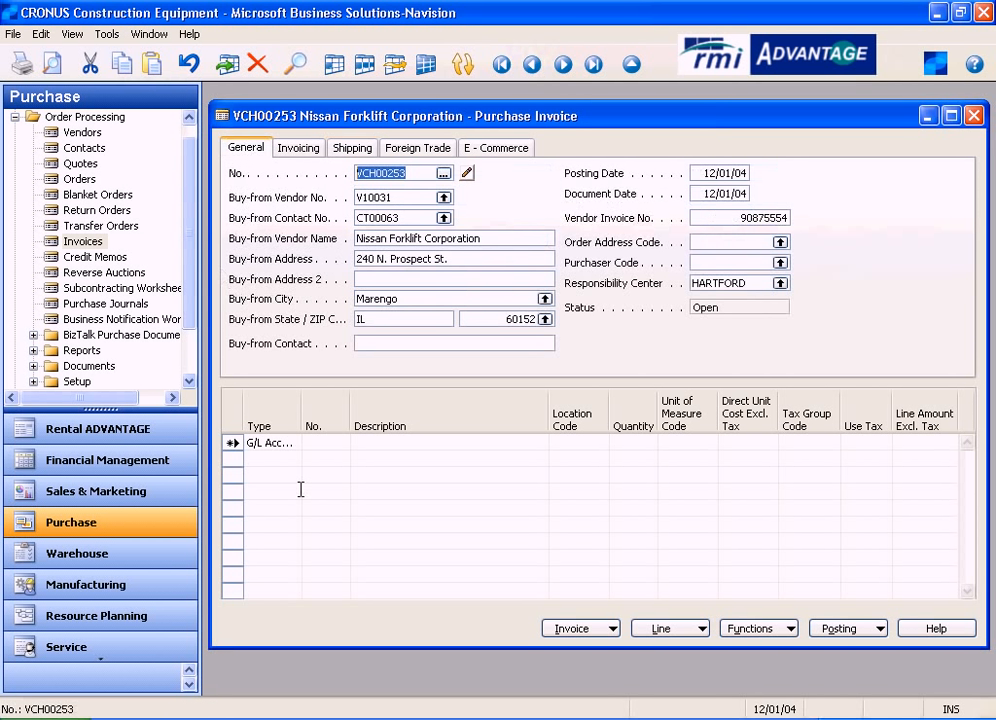
# - Add an invoice line of type Item for item 103405, TIE ROD ASSEMBLY - Right
pyautogui.click(290, 442)
pyautogui.click(292, 442)
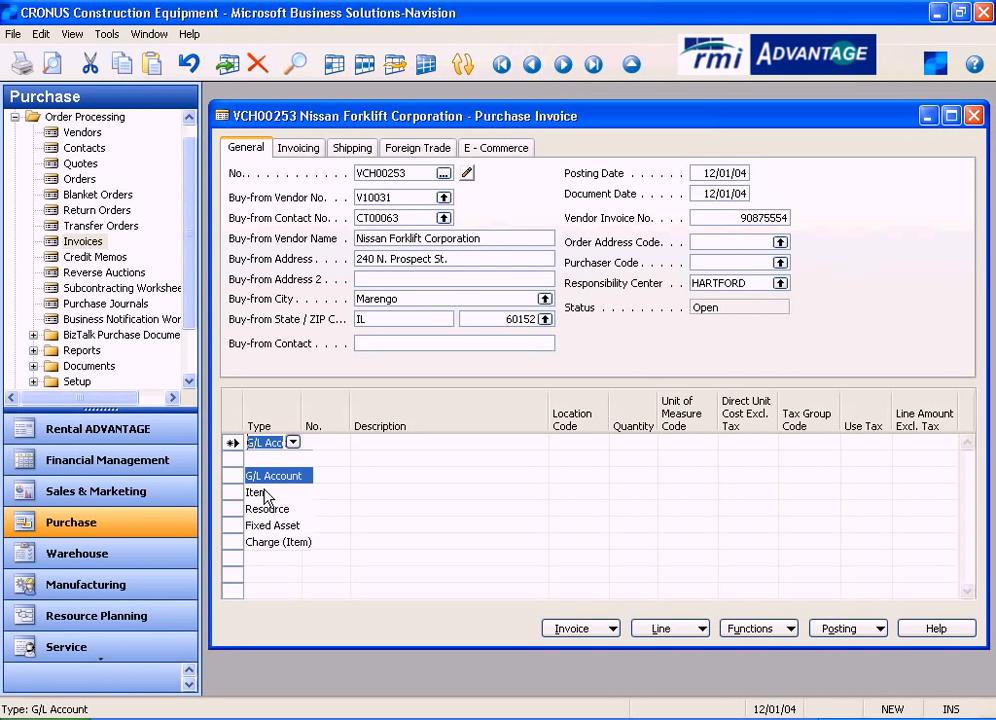
pyautogui.click(265, 491)
pyautogui.click(325, 442)
pyautogui.click(339, 443)
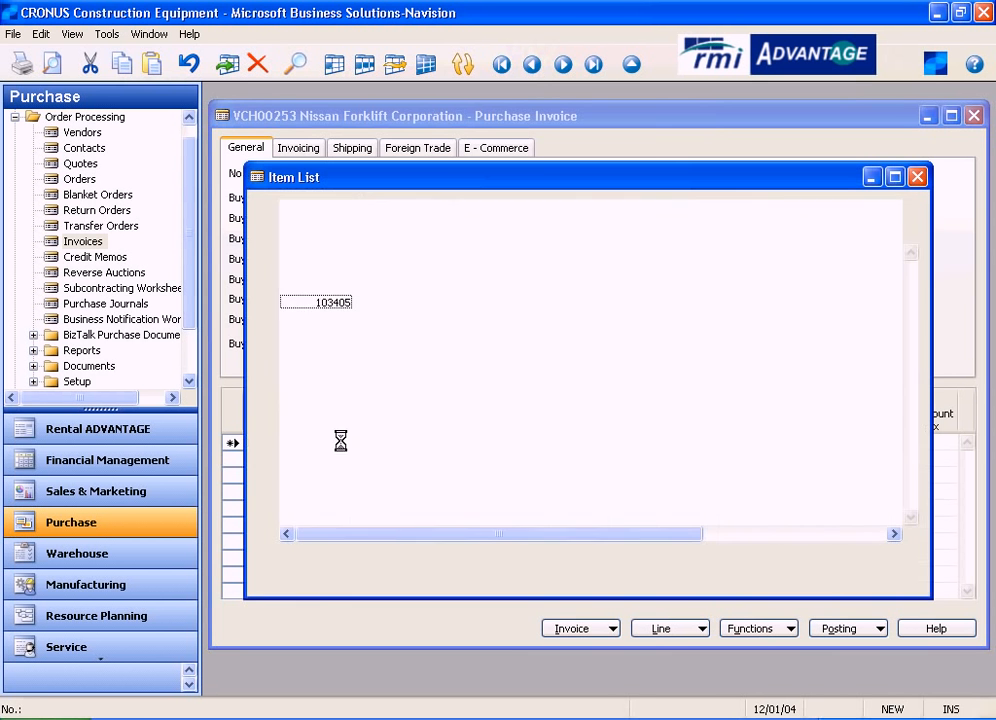
pyautogui.click(267, 307)
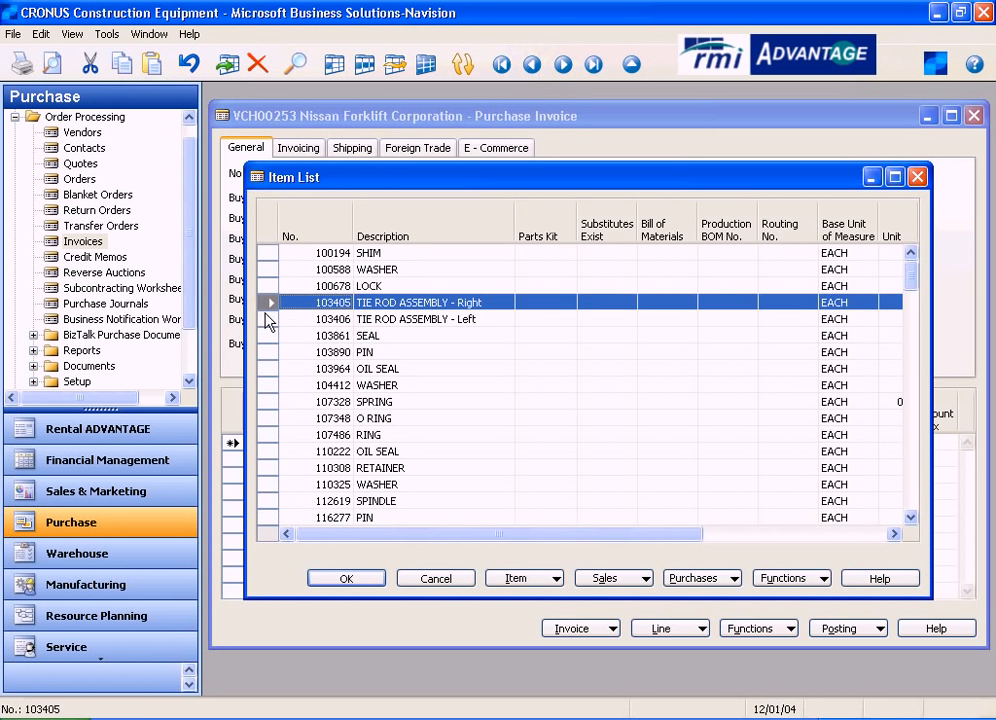
pyautogui.click(346, 578)
# - Set the tie rod assembly line's quantity to 2
pyautogui.press('Tab')
pyautogui.press('Tab')
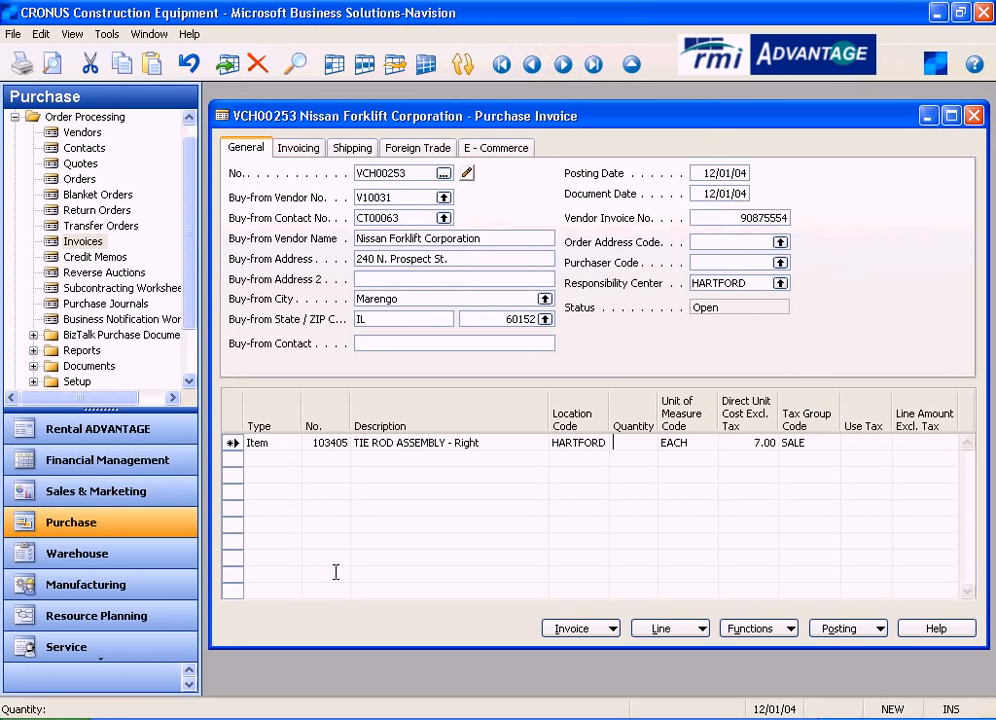
pyautogui.write('2')
pyautogui.press('Tab')
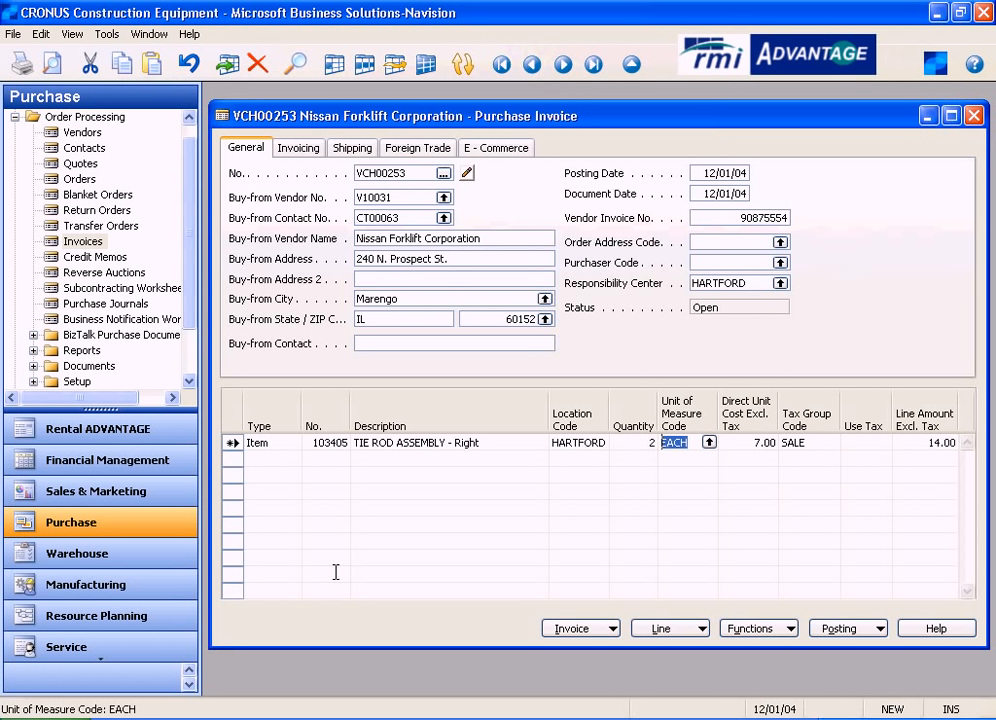
# - Assign the tie rod assembly line the tax group PUR-GOODS and enable Use Tax on it
pyautogui.press('Tab')
pyautogui.press('Tab')
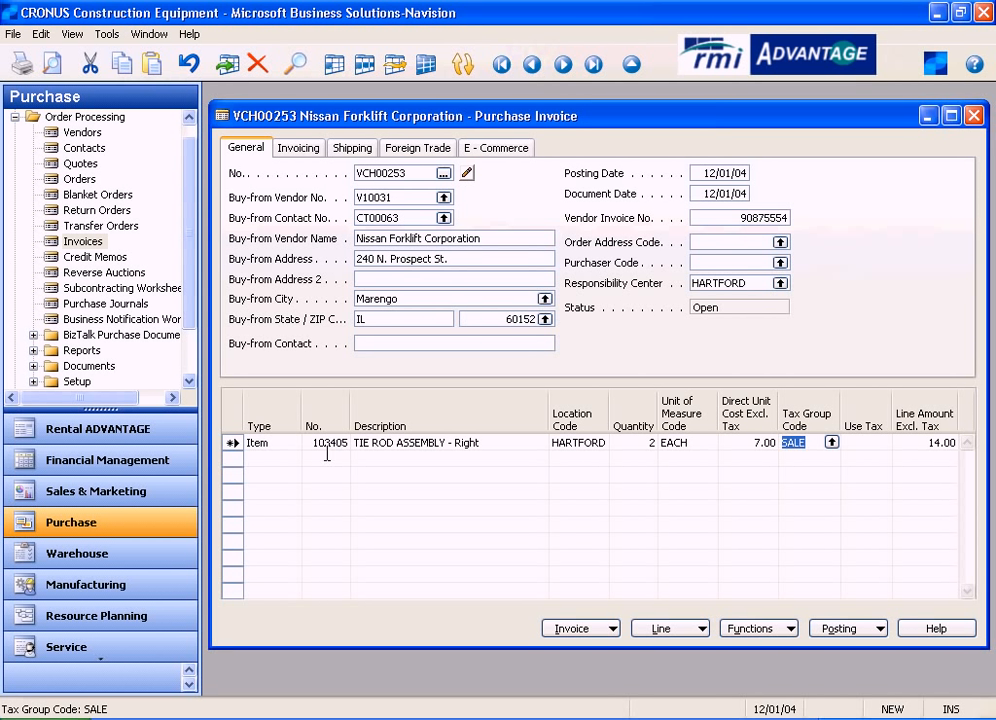
pyautogui.click(831, 442)
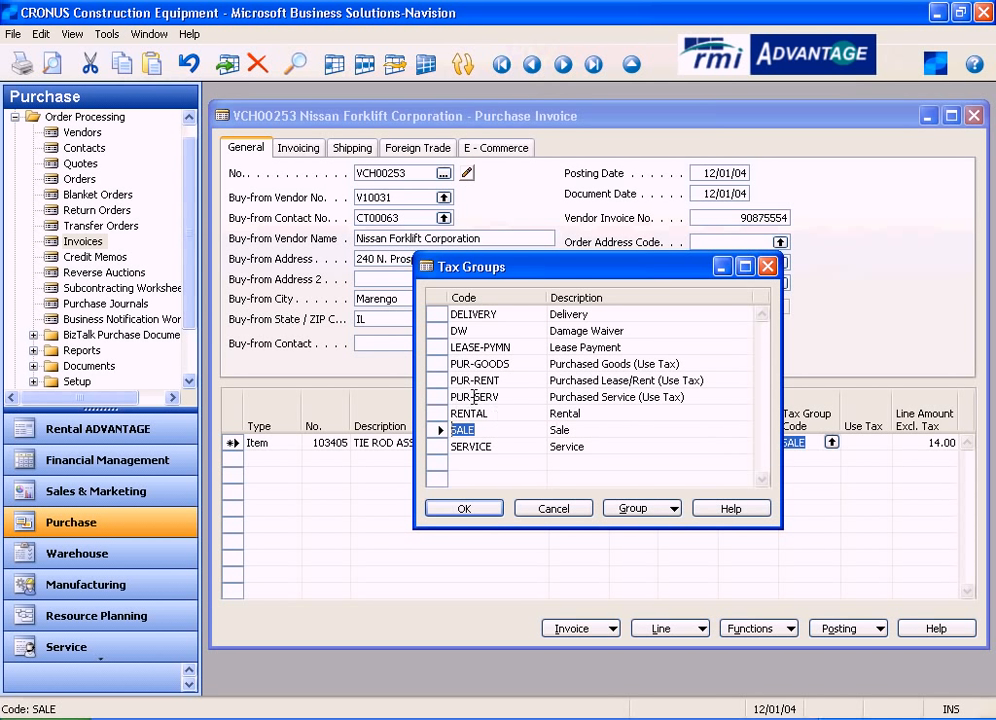
pyautogui.click(440, 364)
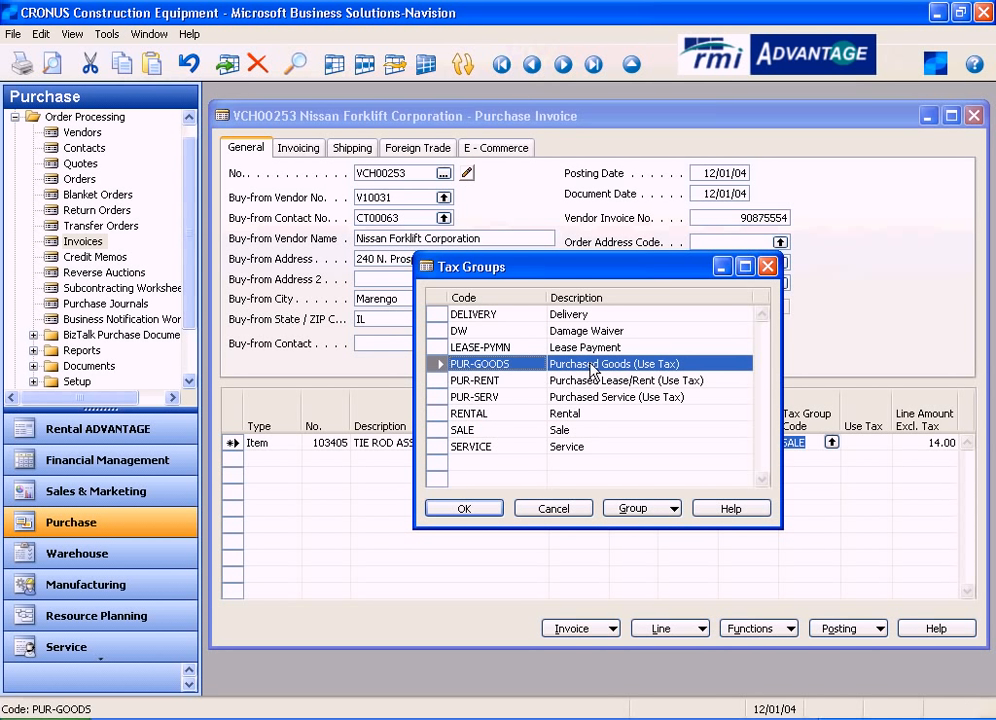
pyautogui.click(466, 509)
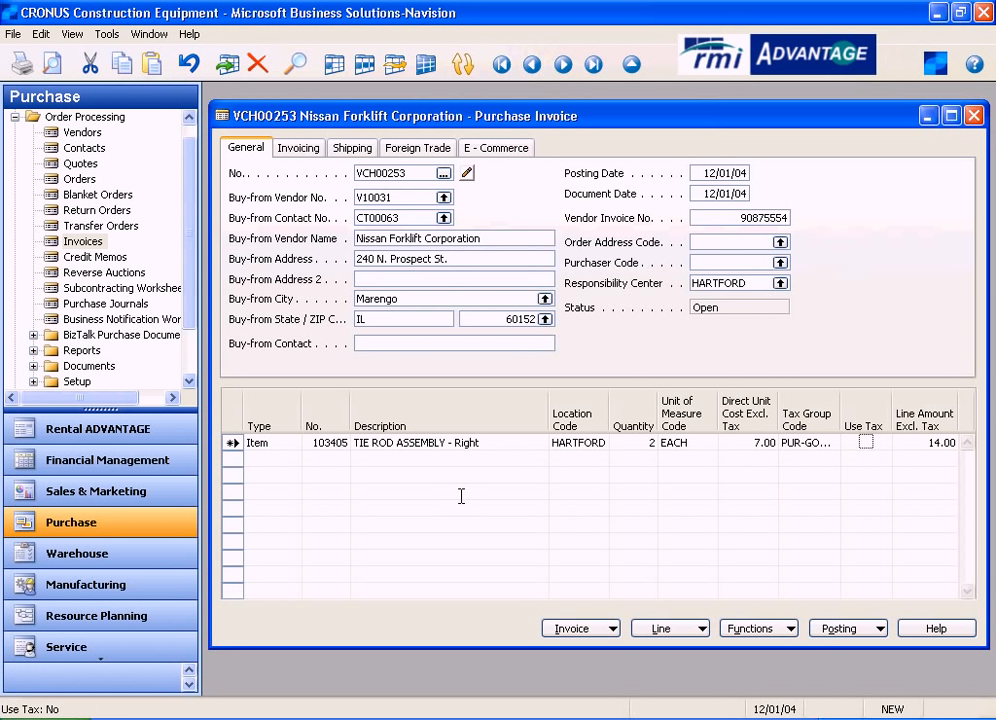
pyautogui.press('space')
# - Preview the posting test report for the Nissan Forklift Corporation invoice
pyautogui.click(852, 630)
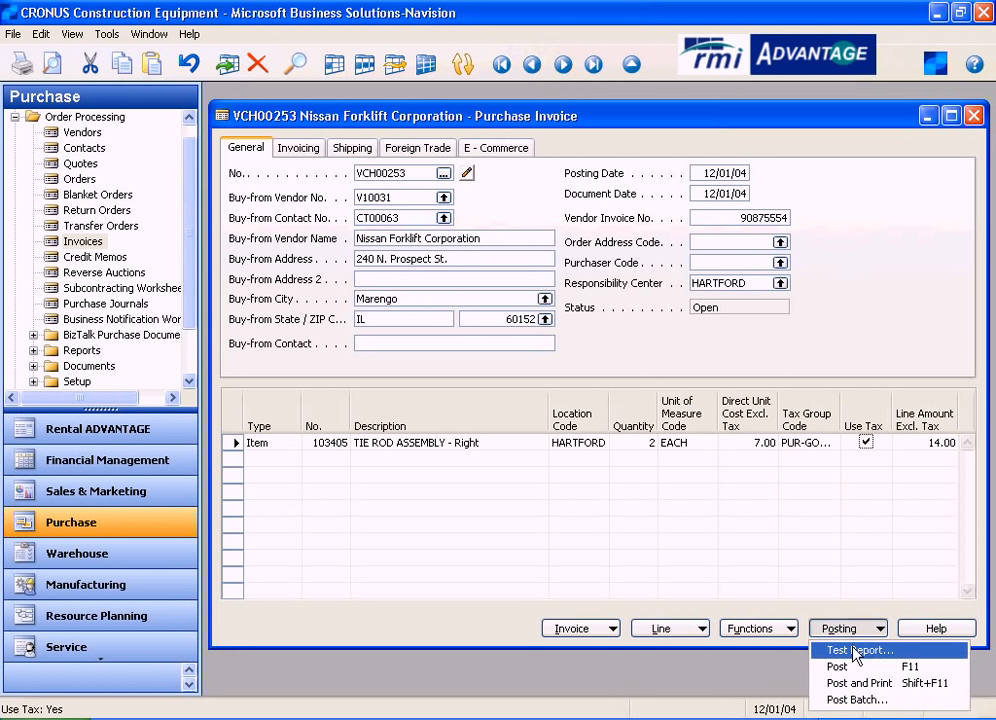
pyautogui.click(856, 651)
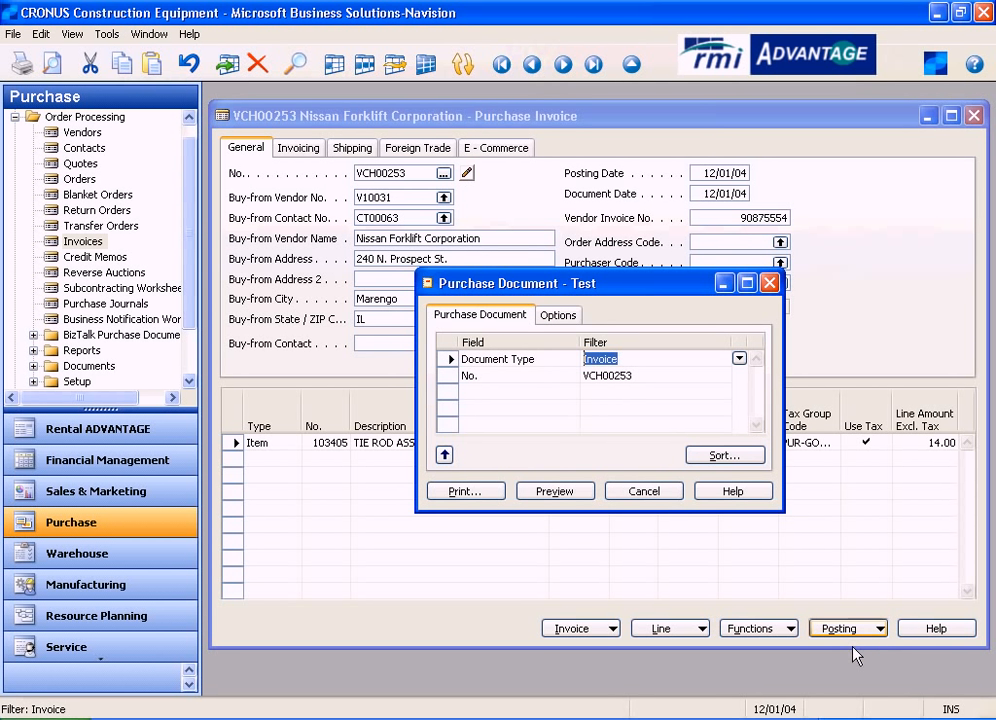
pyautogui.click(568, 493)
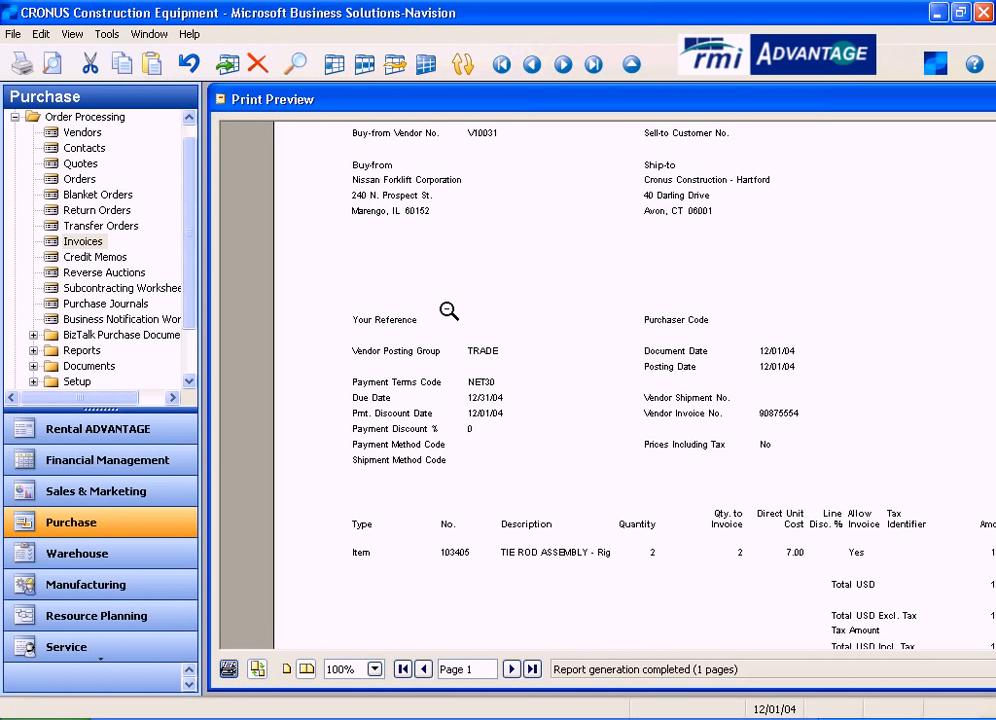
# - Review the invoice line, totals and sales tax amounts in the test report, then close the preview
pyautogui.scroll(-1, 448, 311)
pyautogui.scroll(-1, 450, 311)
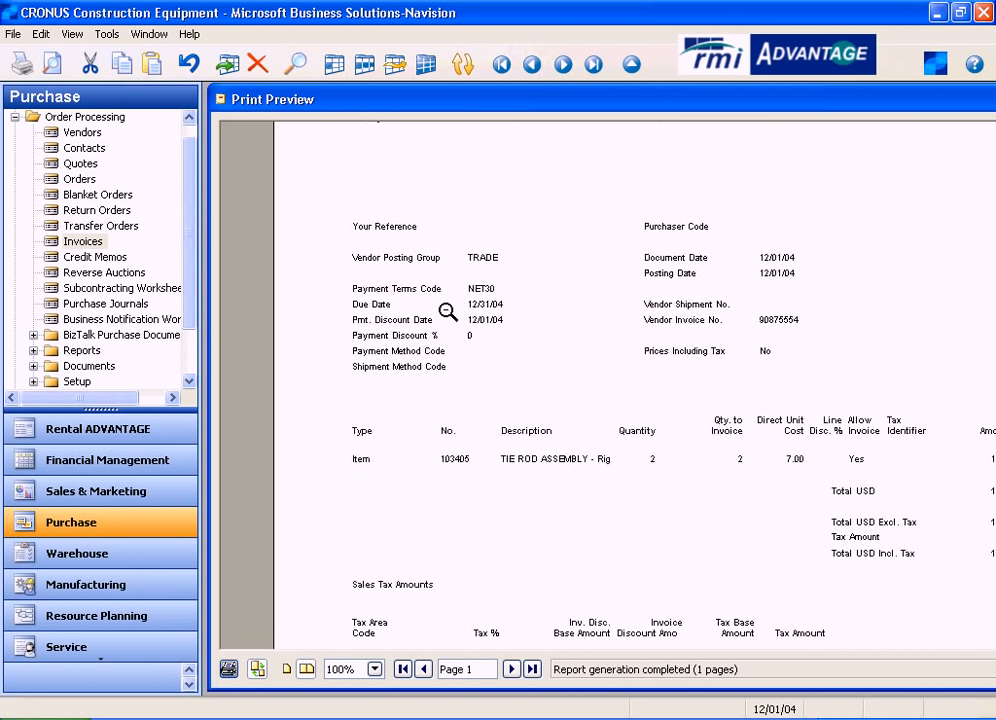
pyautogui.scroll(-2, 505, 430)
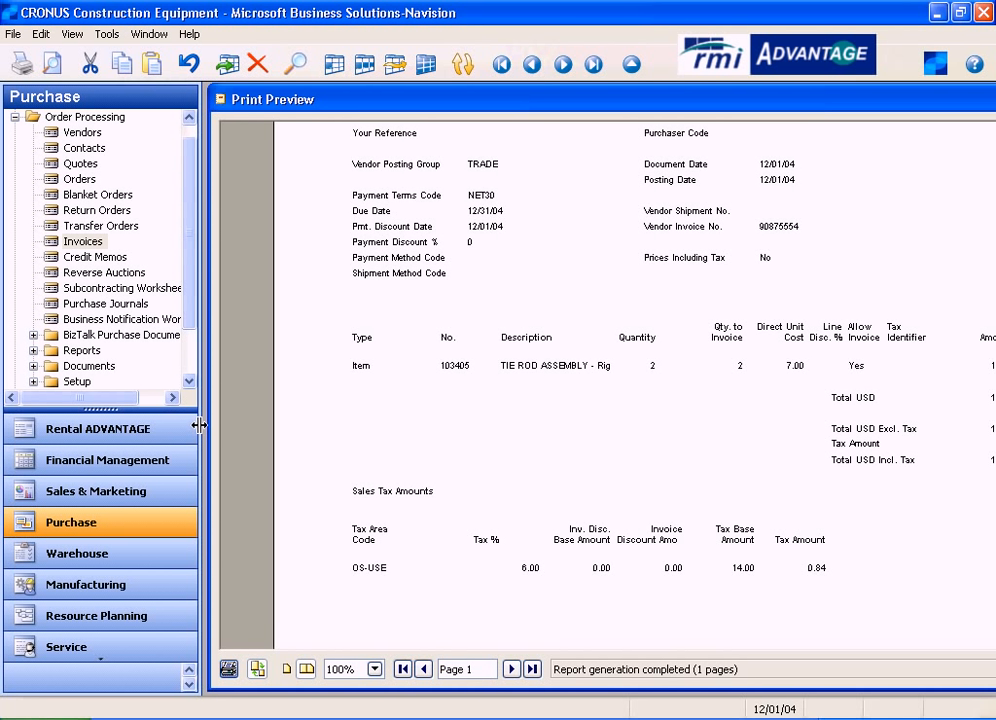
pyautogui.moveTo(199, 425); pyautogui.dragTo(55, 425)
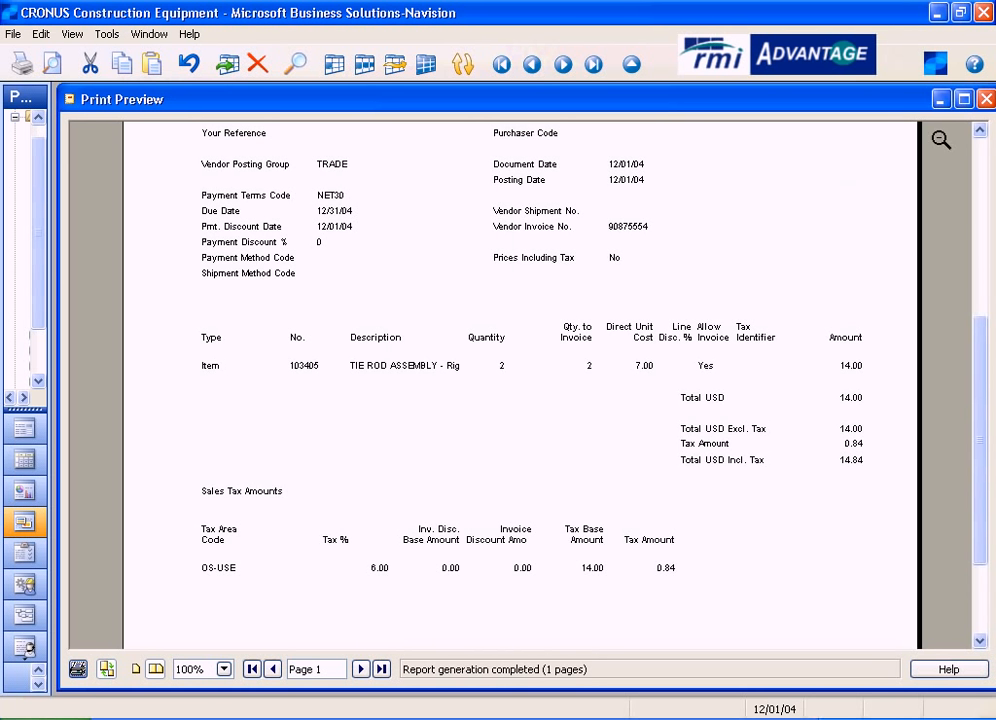
pyautogui.click(986, 100)
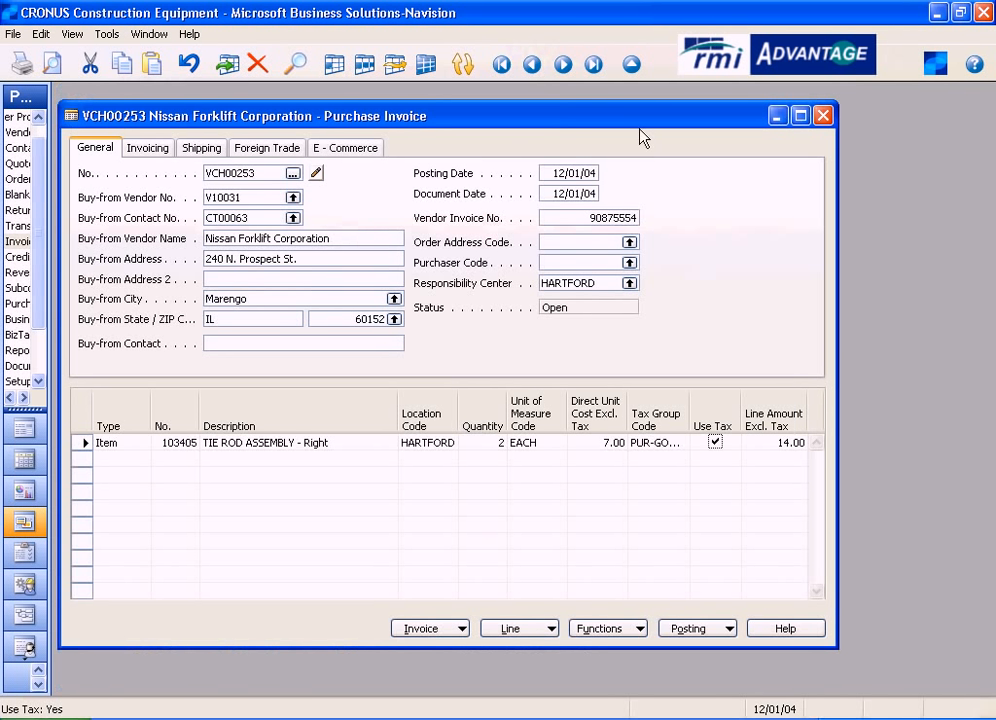
# - Post the Nissan Forklift Corporation purchase invoice
pyautogui.click(696, 630)
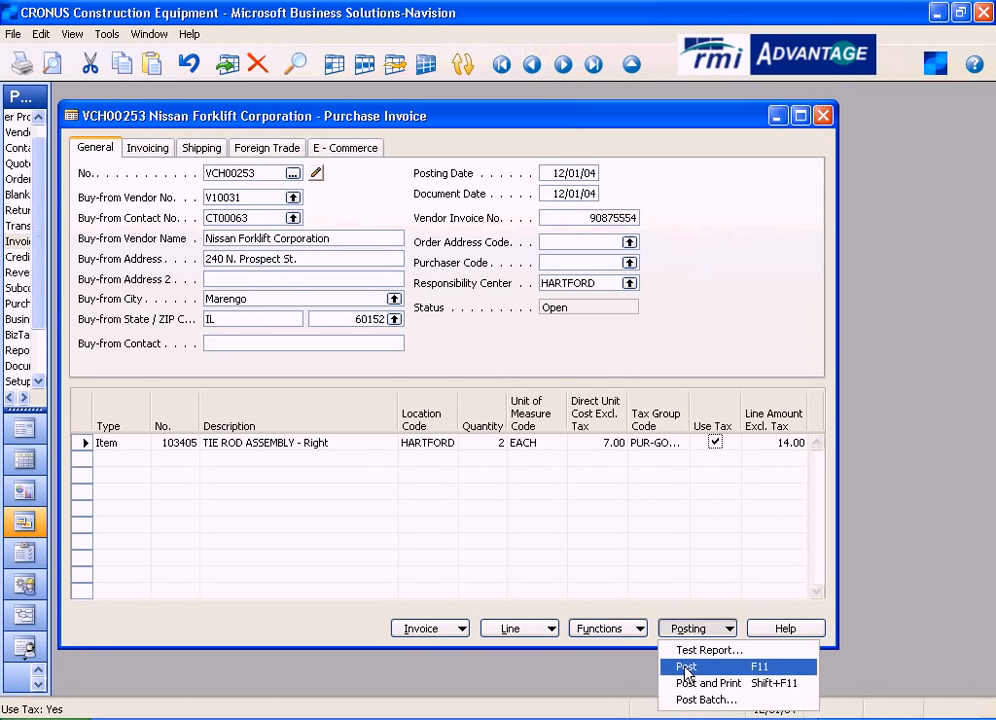
pyautogui.click(686, 668)
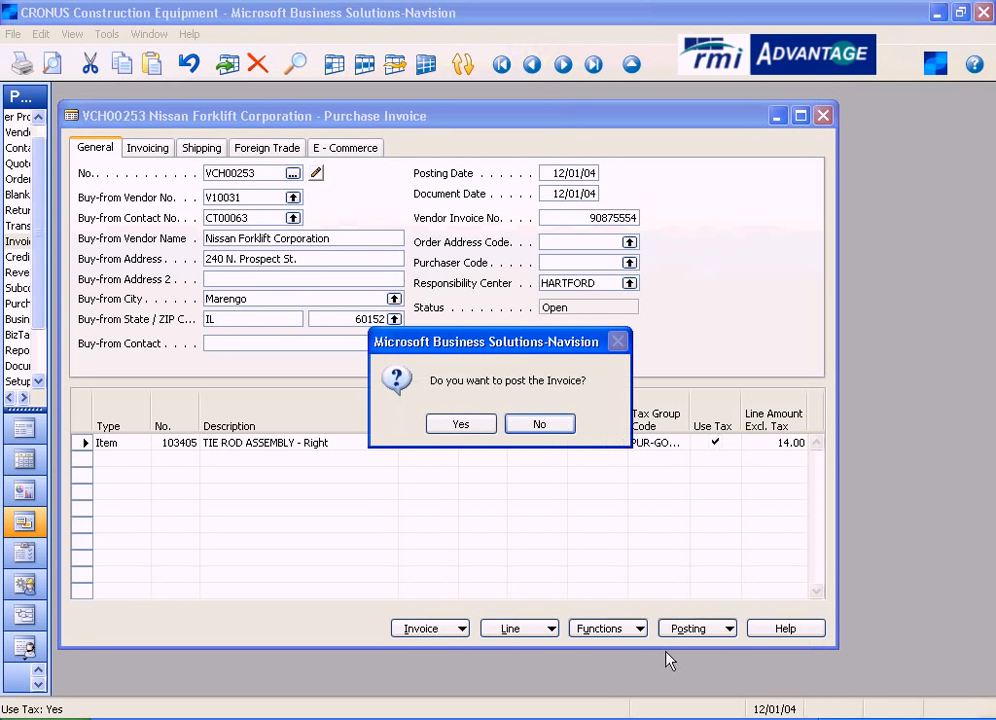
pyautogui.click(461, 425)
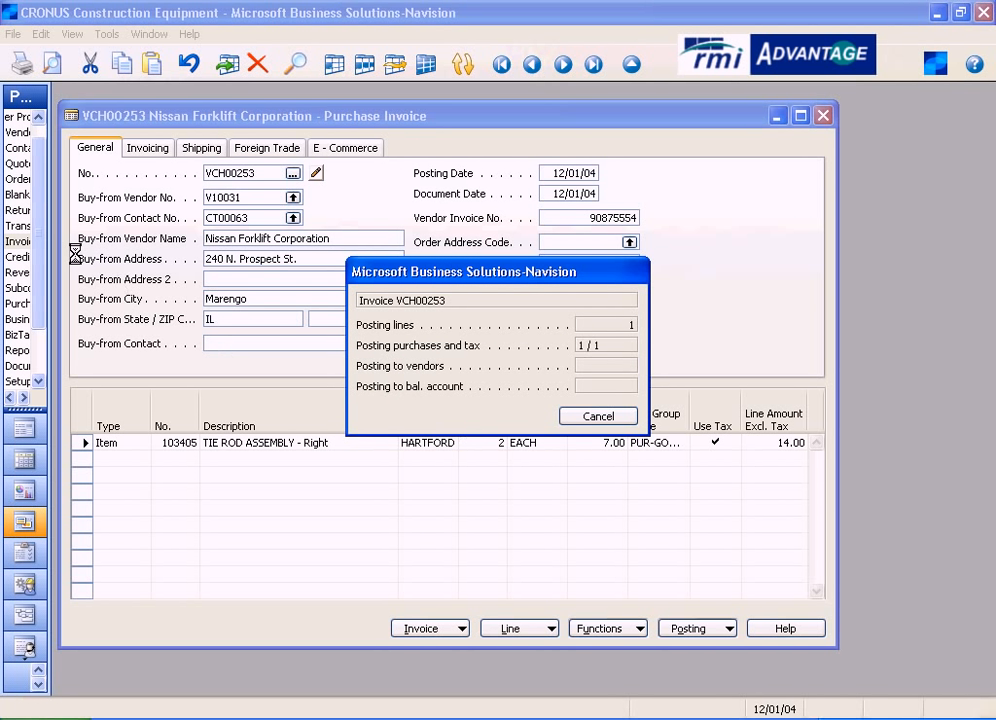
# - Look up Nissan Forklift Corporation's vendor card and open the ledger entries behind its balance
pyautogui.click(26, 137)
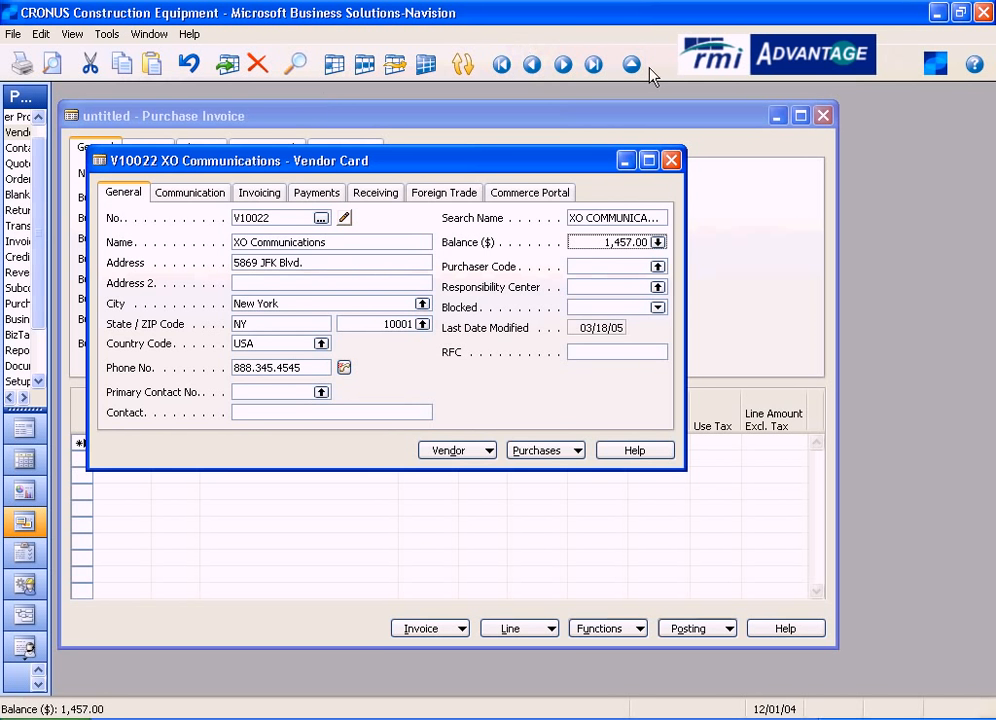
pyautogui.click(631, 64)
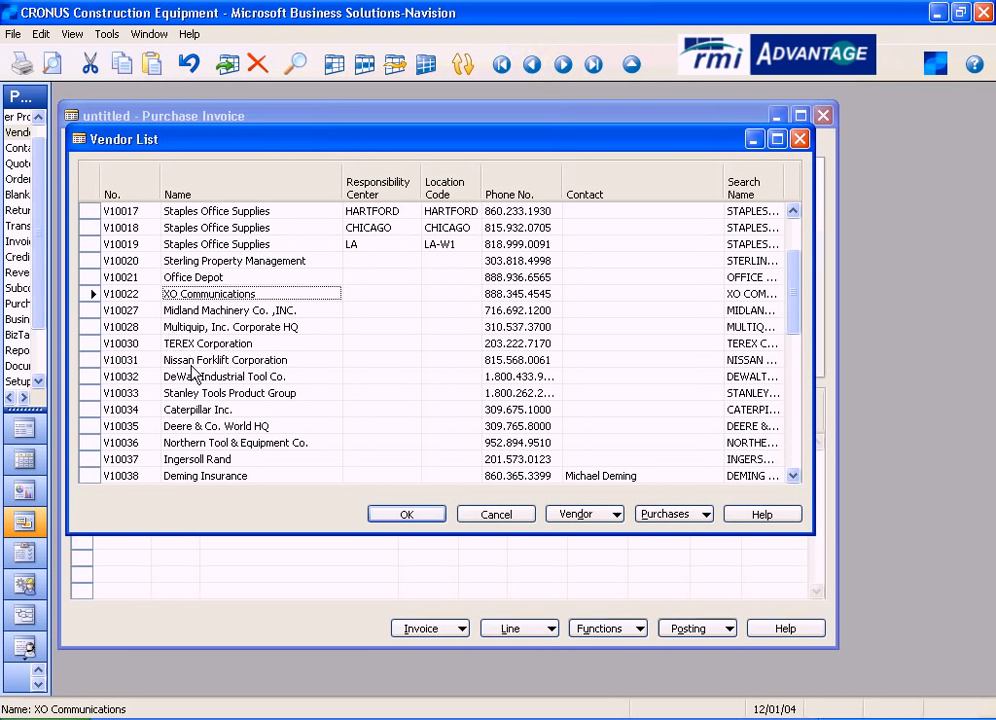
pyautogui.doubleClick(196, 360)
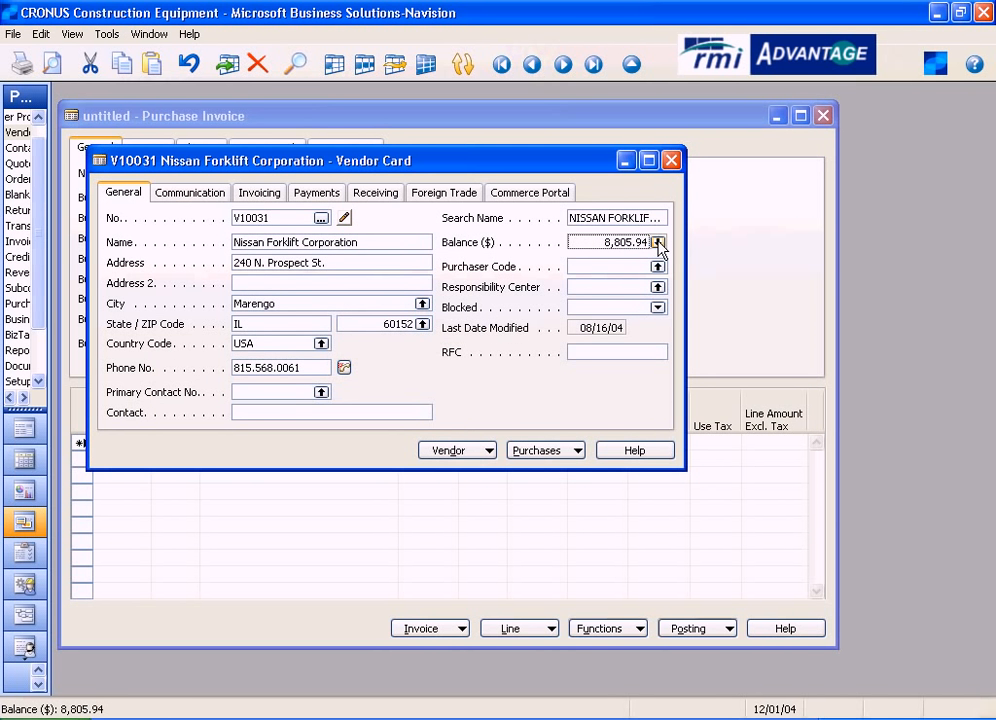
pyautogui.click(659, 243)
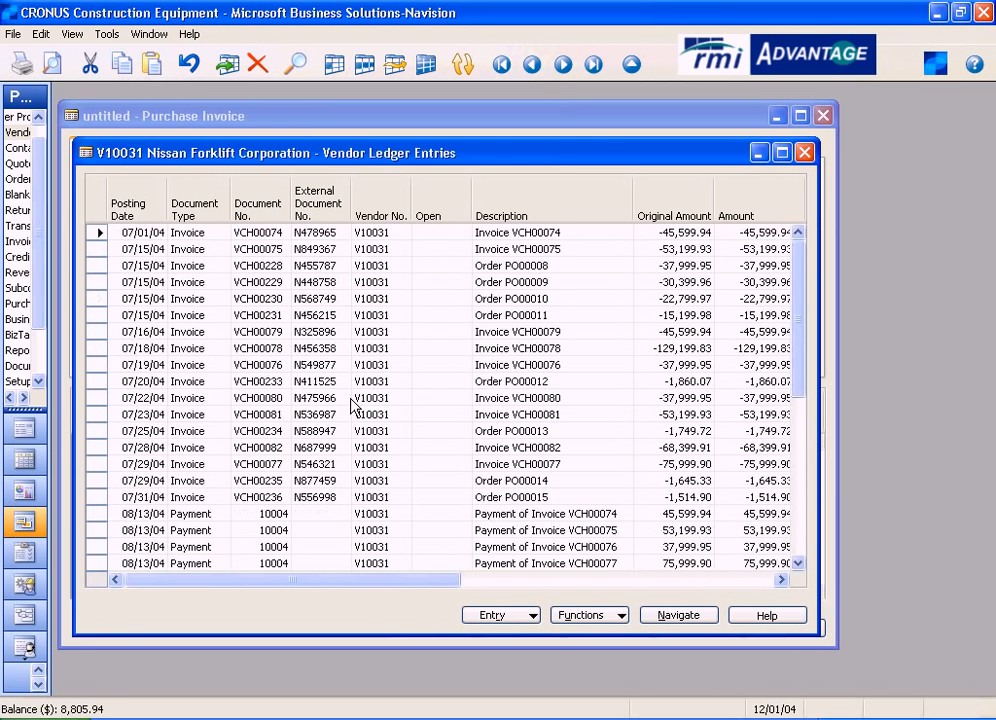
# - Find the ledger entry of posted invoice VCH00253 and check its original amount
pyautogui.scroll(-11, 246, 490)
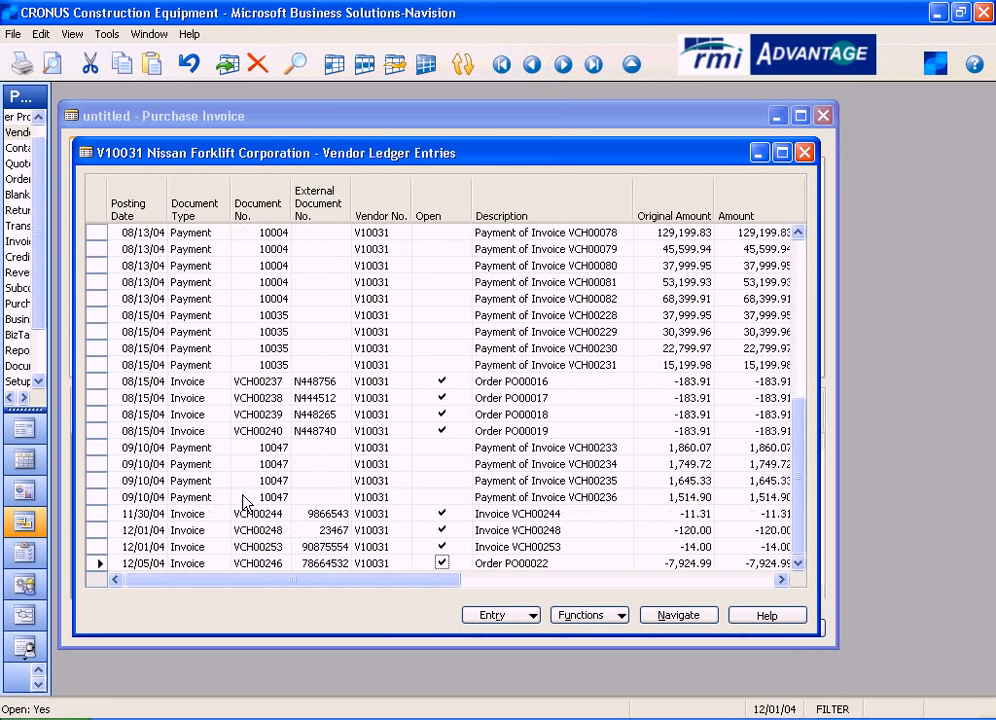
pyautogui.click(97, 547)
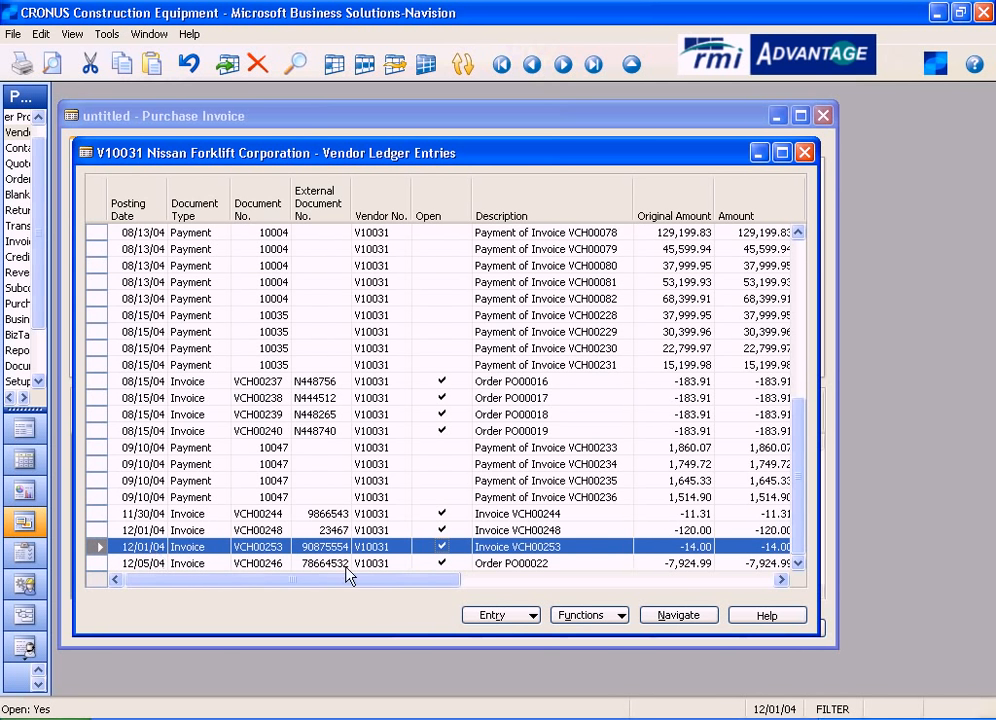
pyautogui.moveTo(378, 582); pyautogui.dragTo(483, 594)
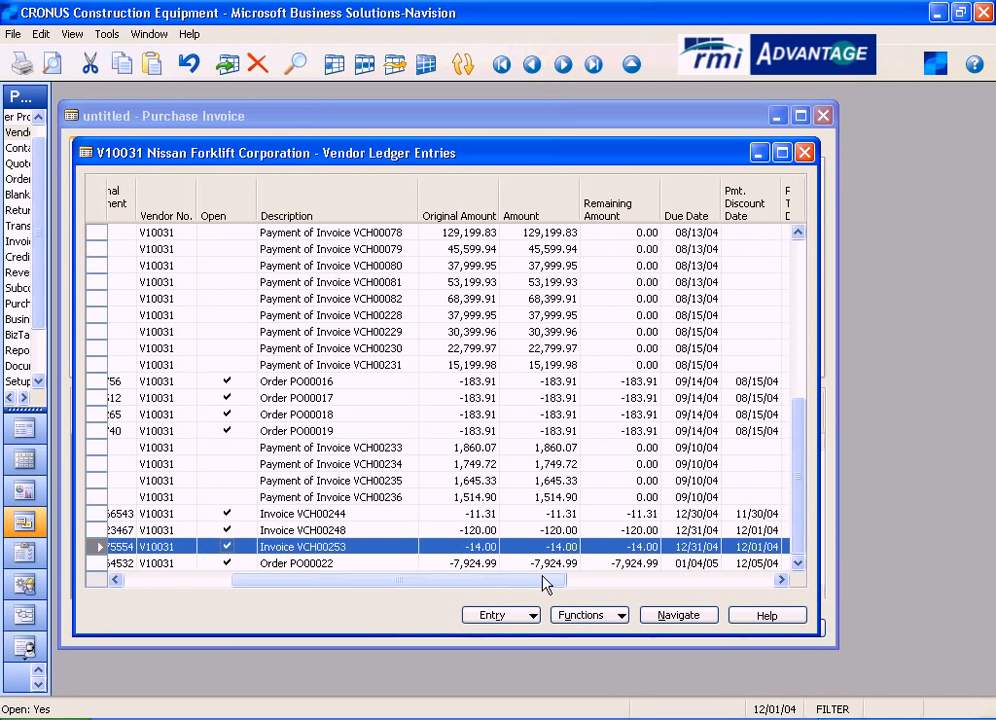
pyautogui.click(478, 547)
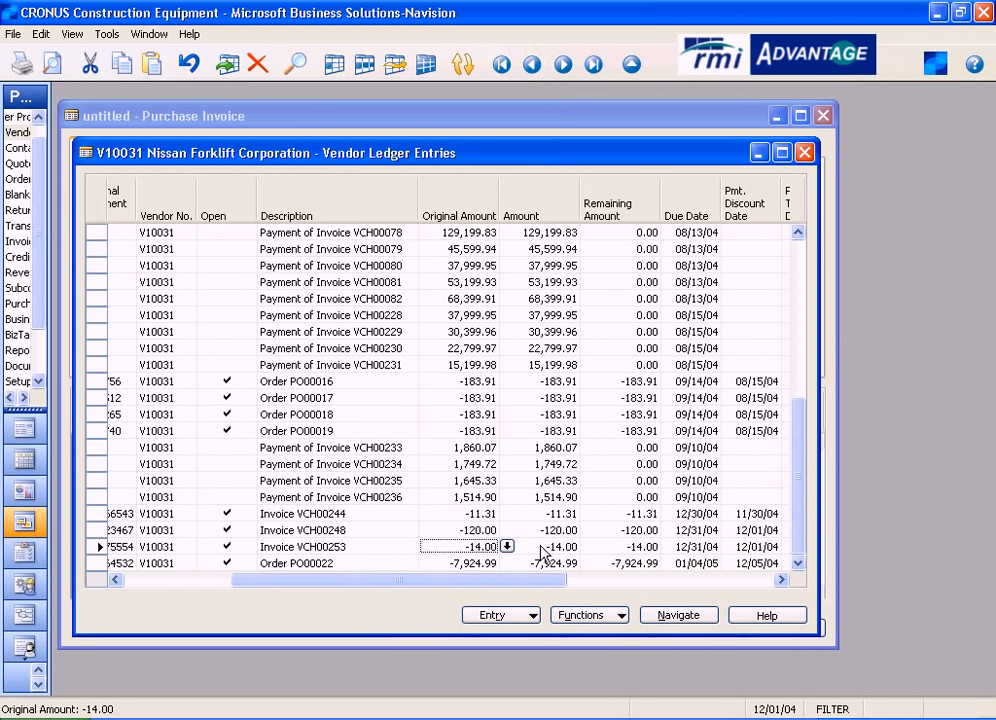
# - Navigate from the VCH00253 ledger entry to its tax entry, check the tax amount, and return to the blank purchase invoice
pyautogui.click(700, 617)
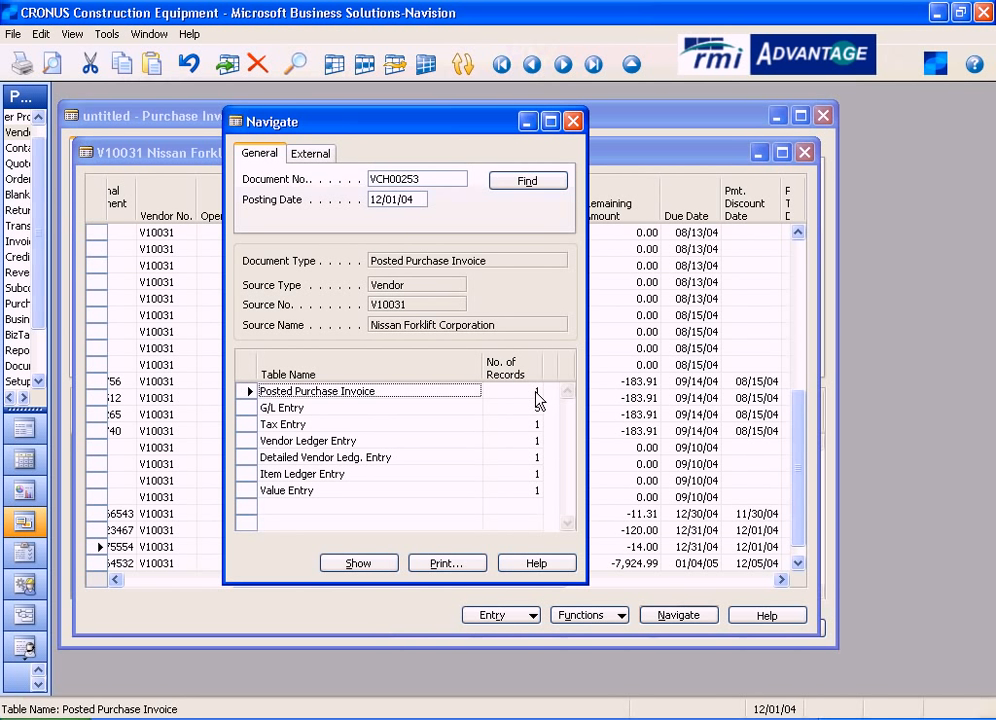
pyautogui.click(300, 409)
pyautogui.click(514, 425)
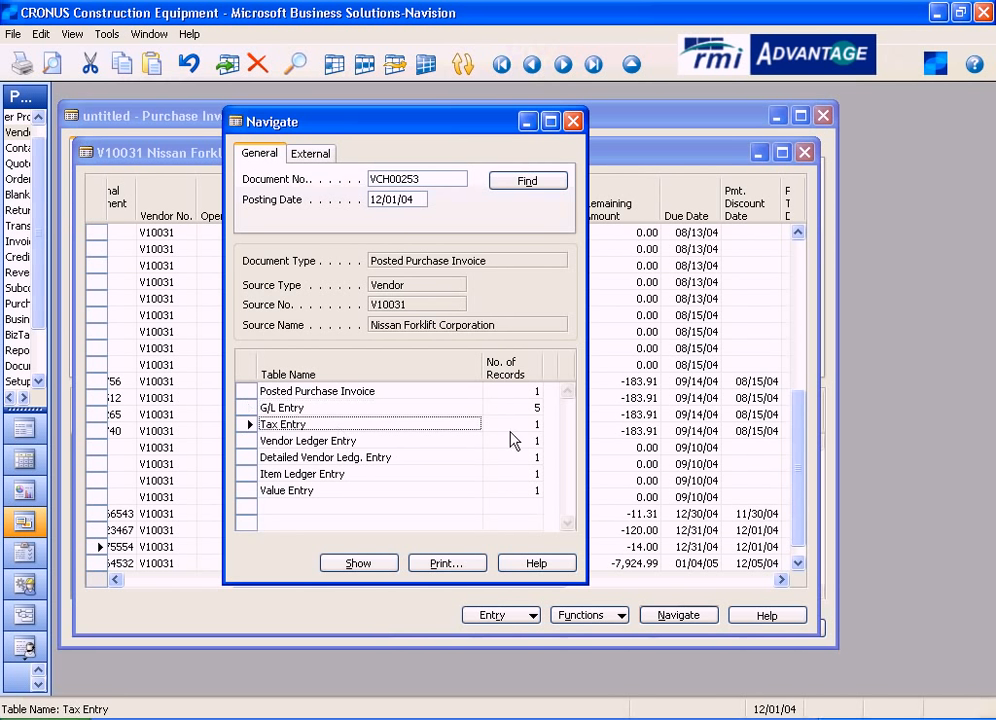
pyautogui.click(550, 424)
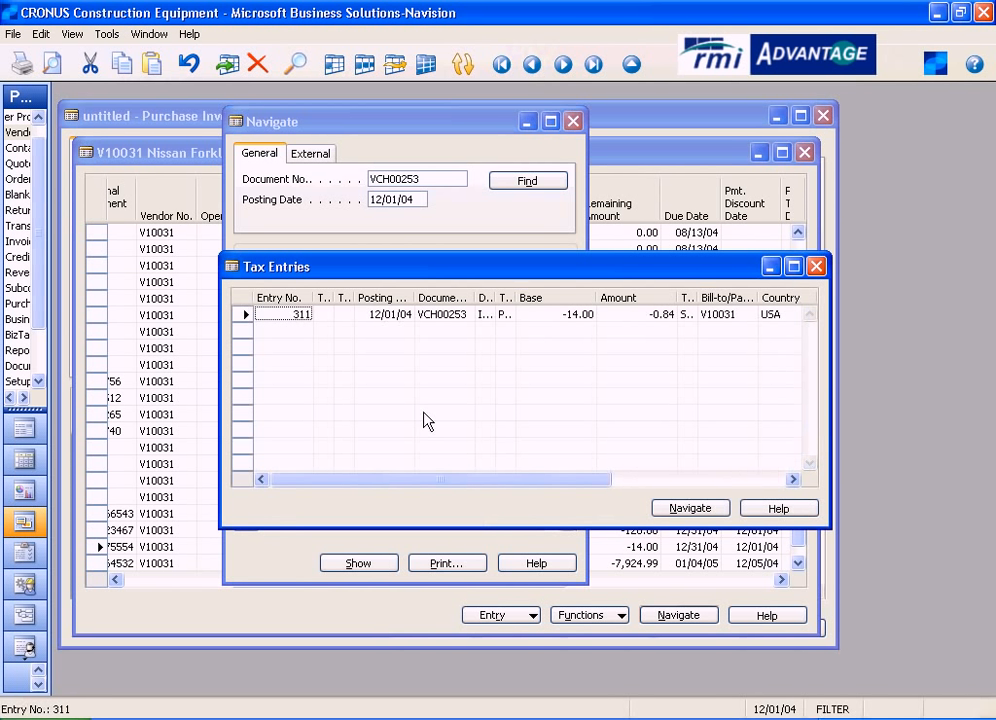
pyautogui.click(641, 316)
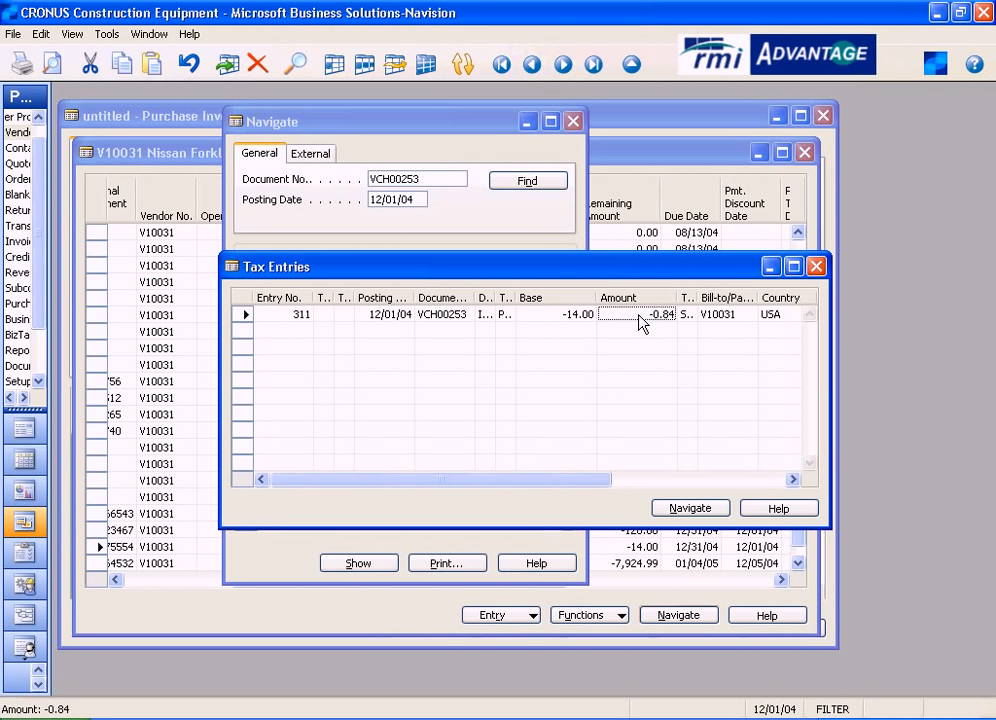
pyautogui.click(816, 266)
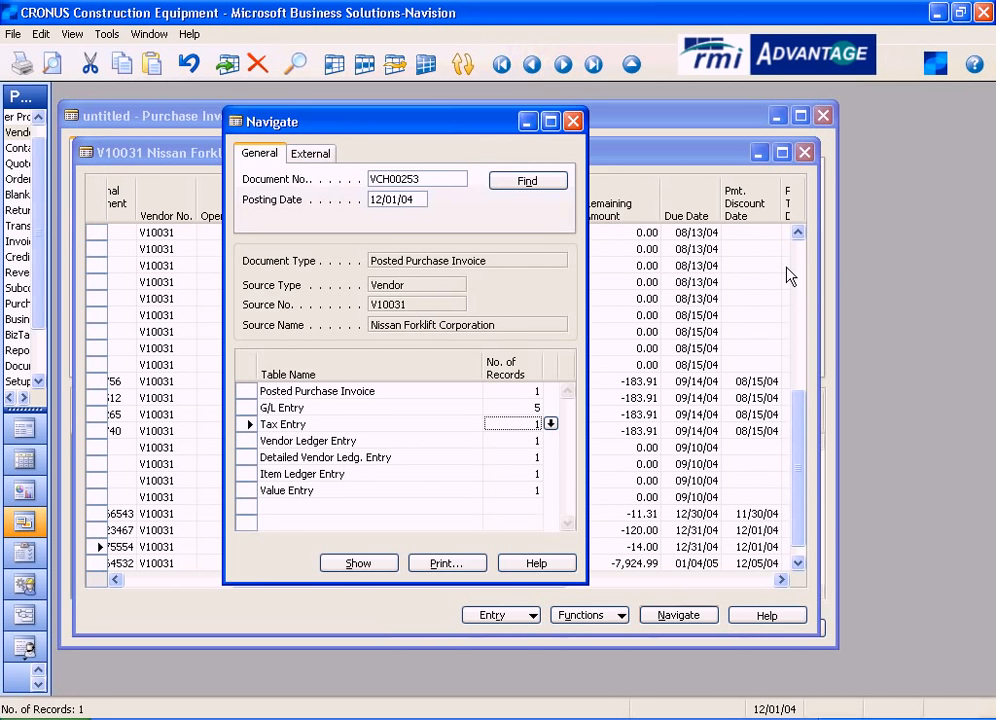
pyautogui.click(574, 121)
pyautogui.press('Escape')
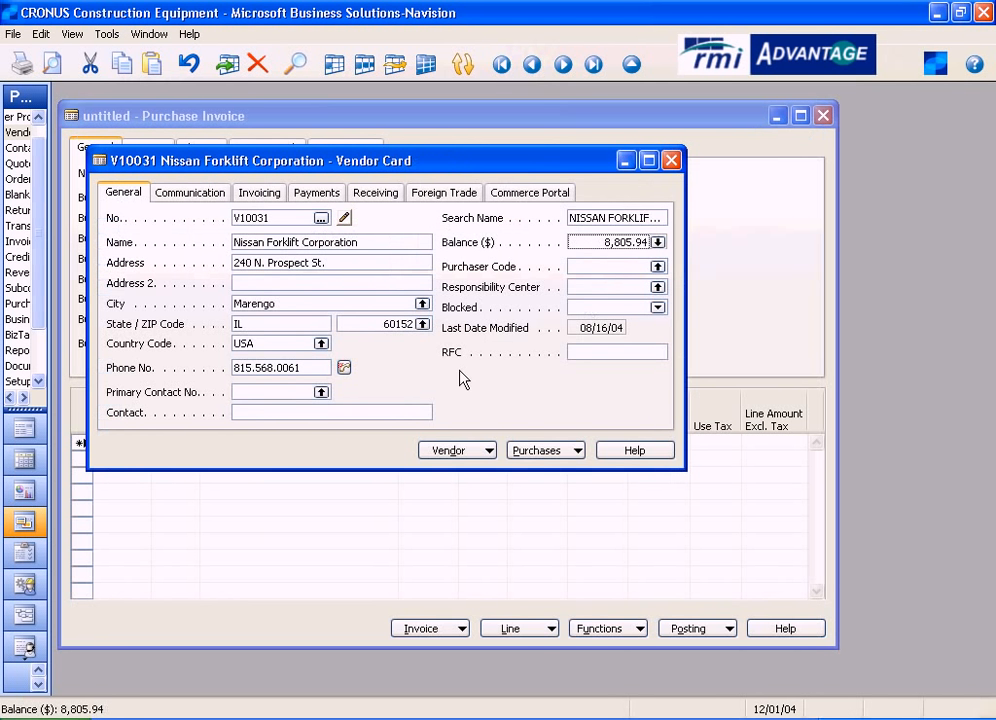
pyautogui.press('Escape')
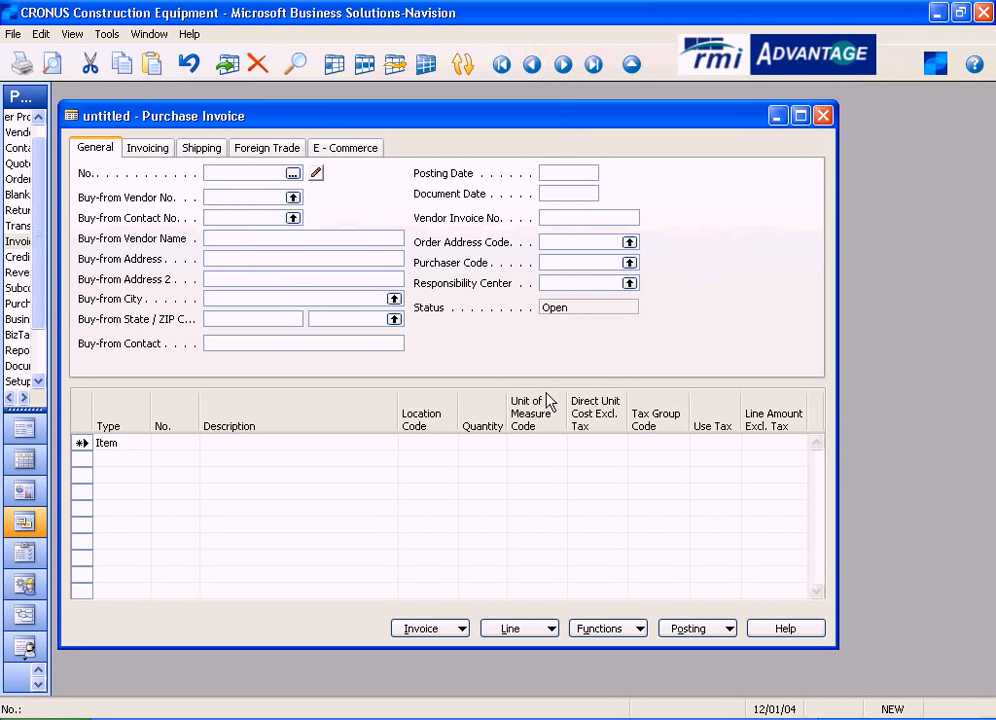
# - Create a new purchase invoice with Jim's Landscaping Services as the buy-from vendor
pyautogui.press('Return')
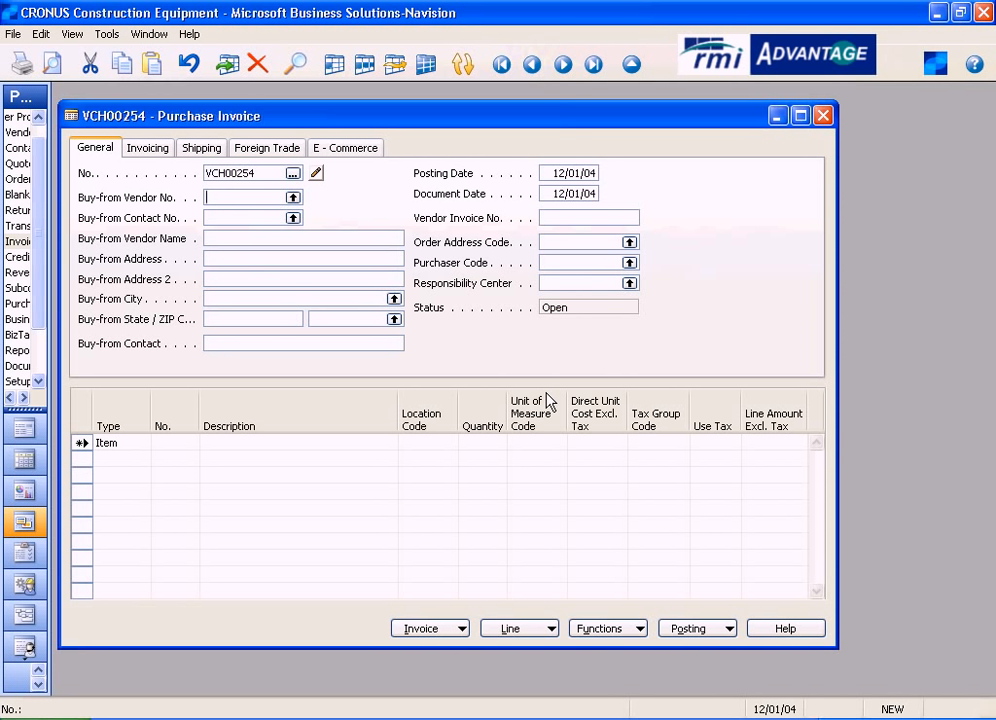
pyautogui.click(292, 198)
pyautogui.click(261, 284)
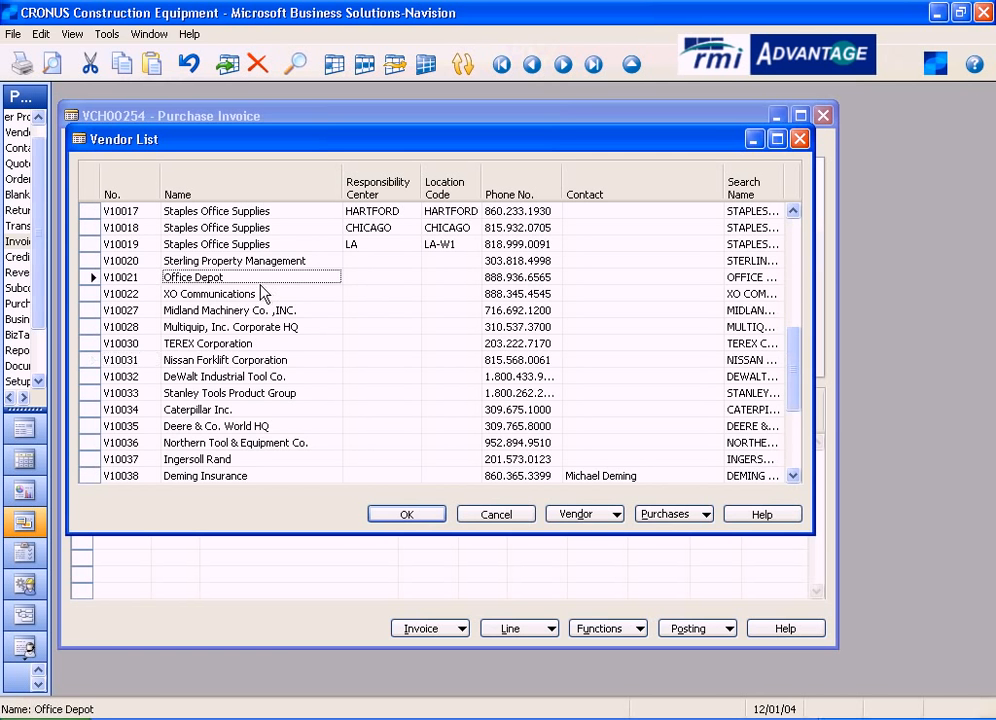
pyautogui.hotkey('ctrl', 'f')
pyautogui.write("Jim's")
pyautogui.press('Escape')
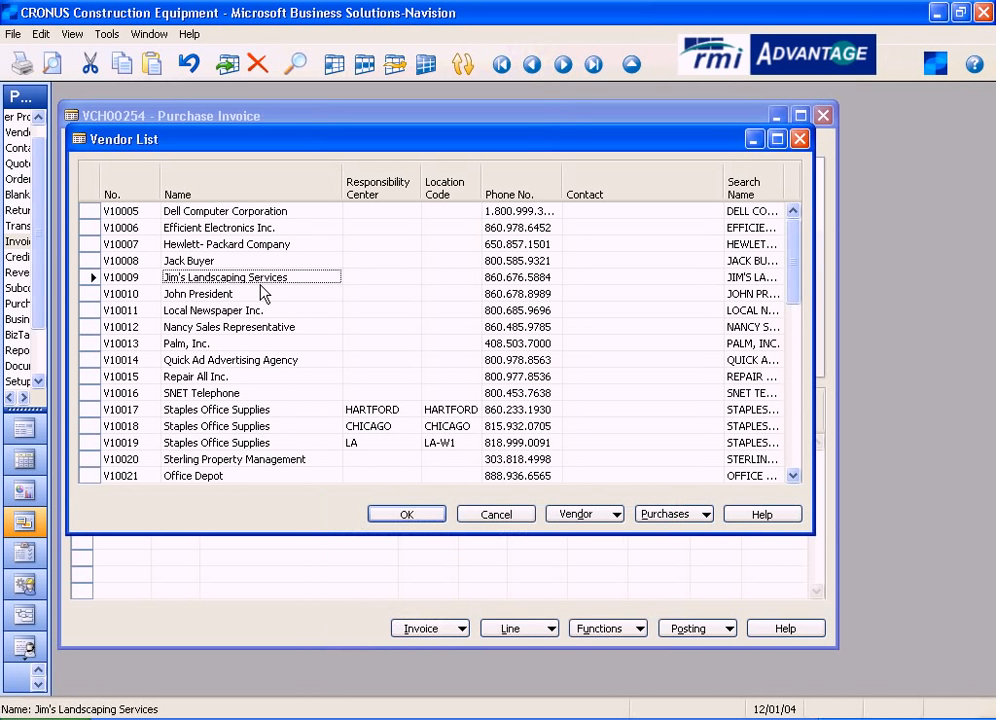
pyautogui.click(400, 515)
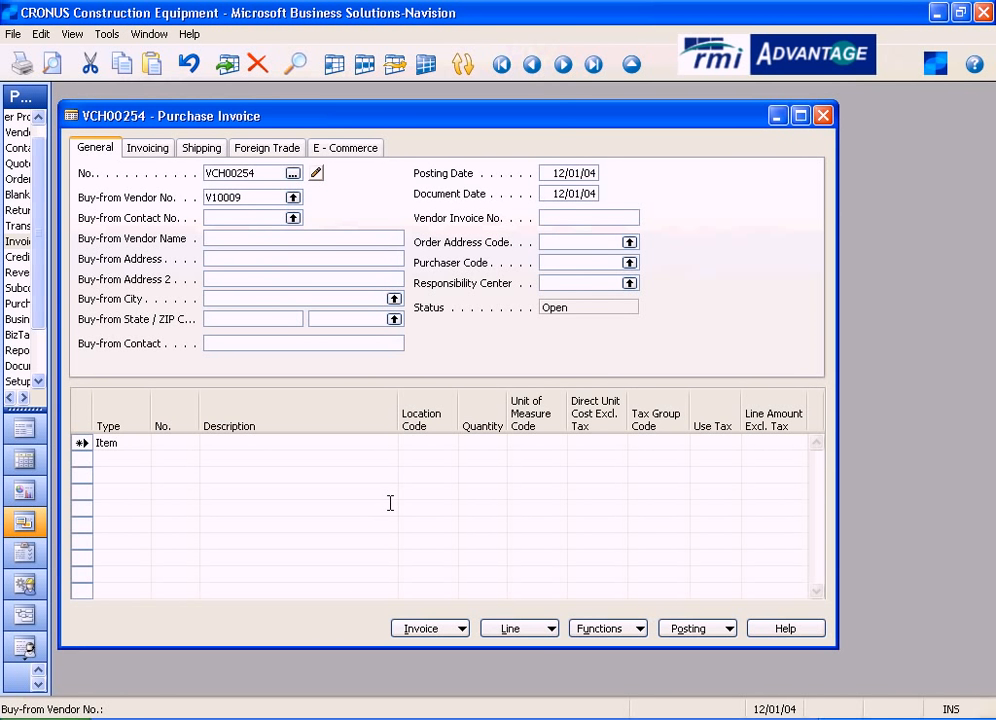
pyautogui.press('Return')
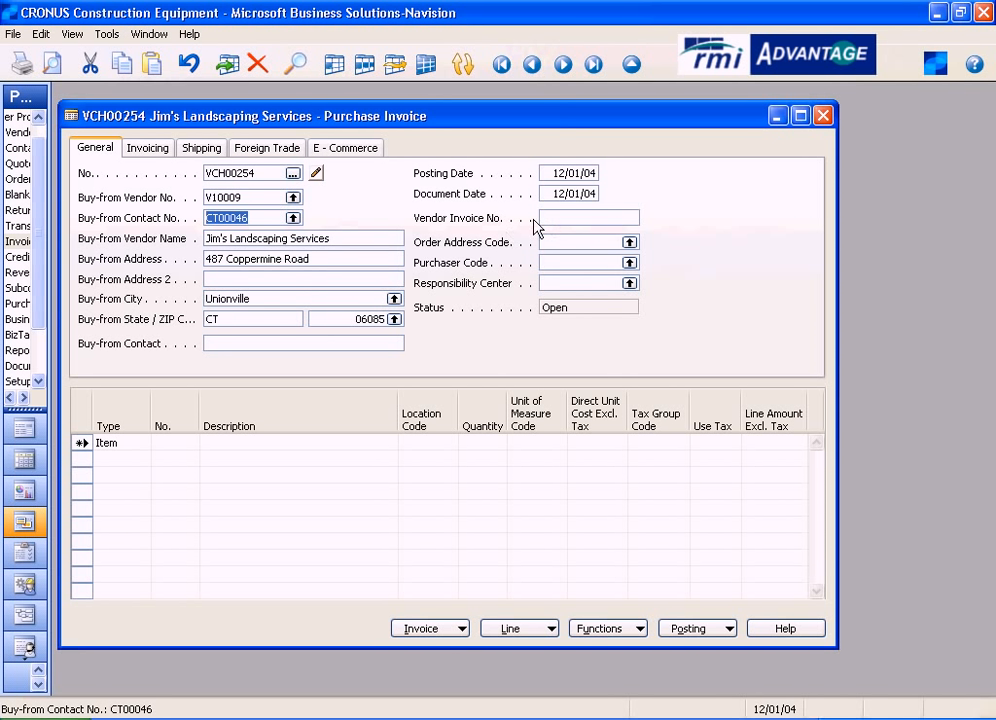
# - Enter vendor invoice number 87643 and set the responsibility center to HARTFORD
pyautogui.press('Return')
pyautogui.press('Return')
pyautogui.press('Return')
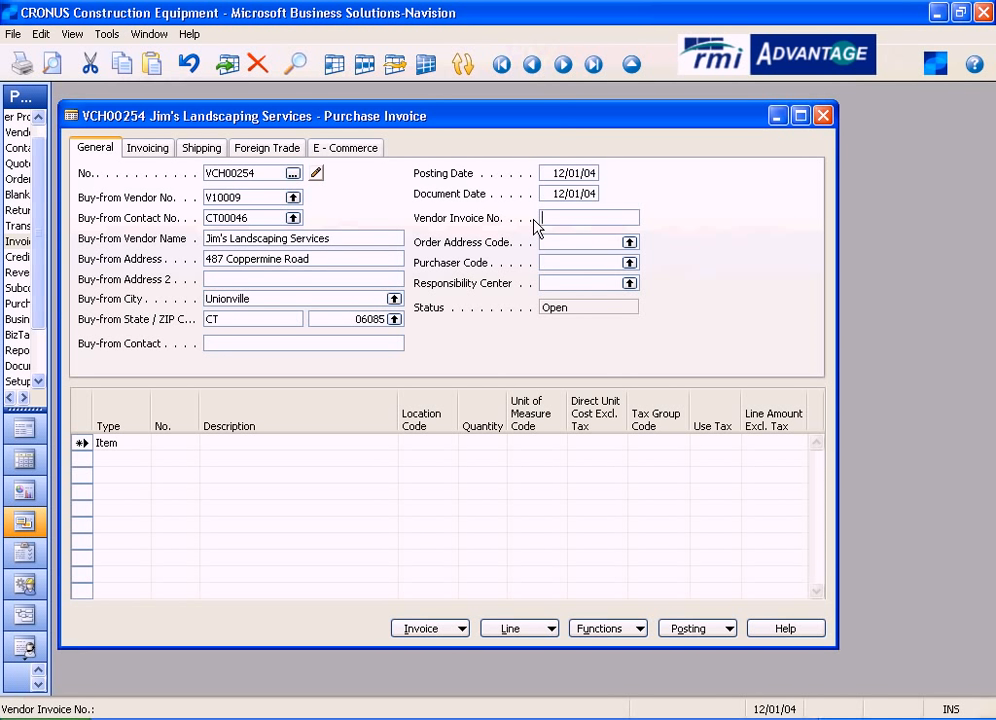
pyautogui.write('87643')
pyautogui.click(629, 283)
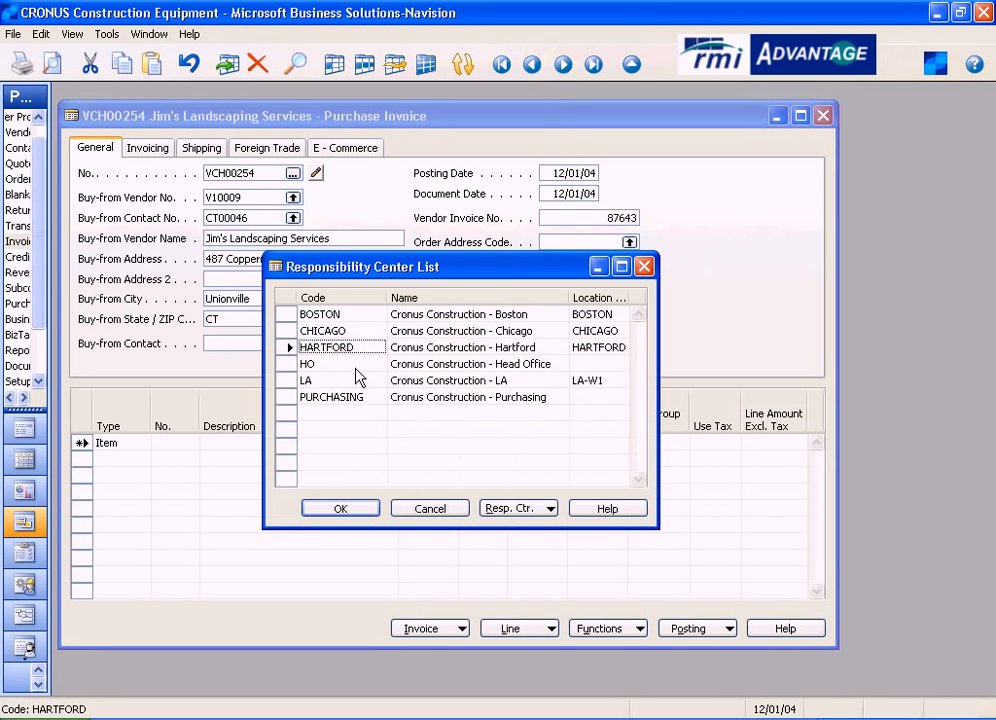
pyautogui.click(340, 509)
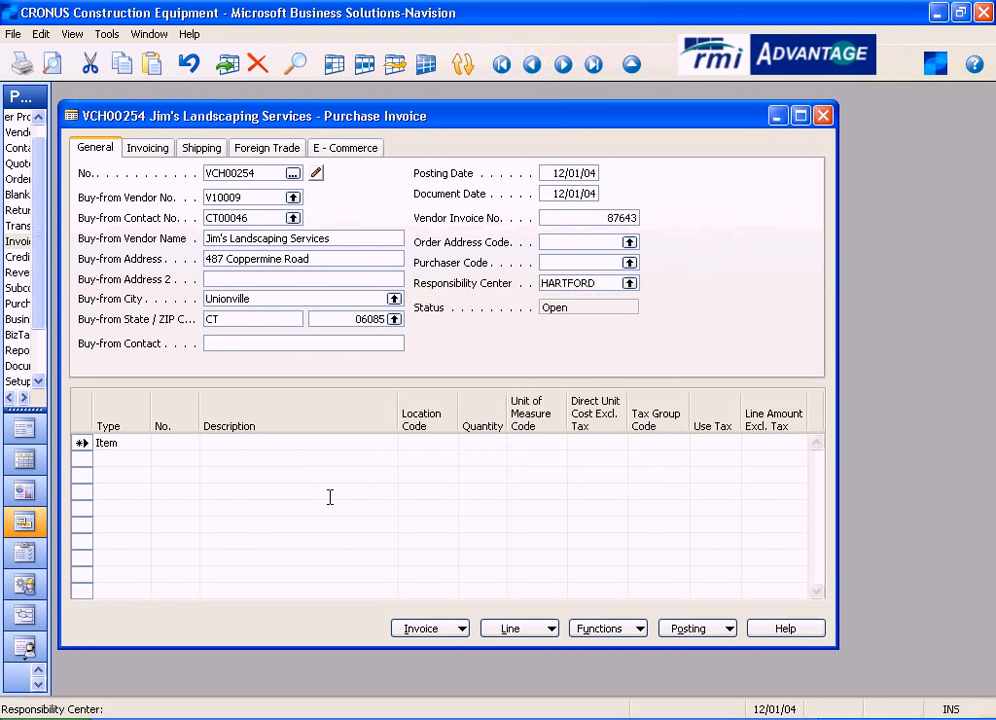
# - Check the 1099 code in the invoice's invoicing details, then return to the general details
pyautogui.press('Return')
pyautogui.press('Return')
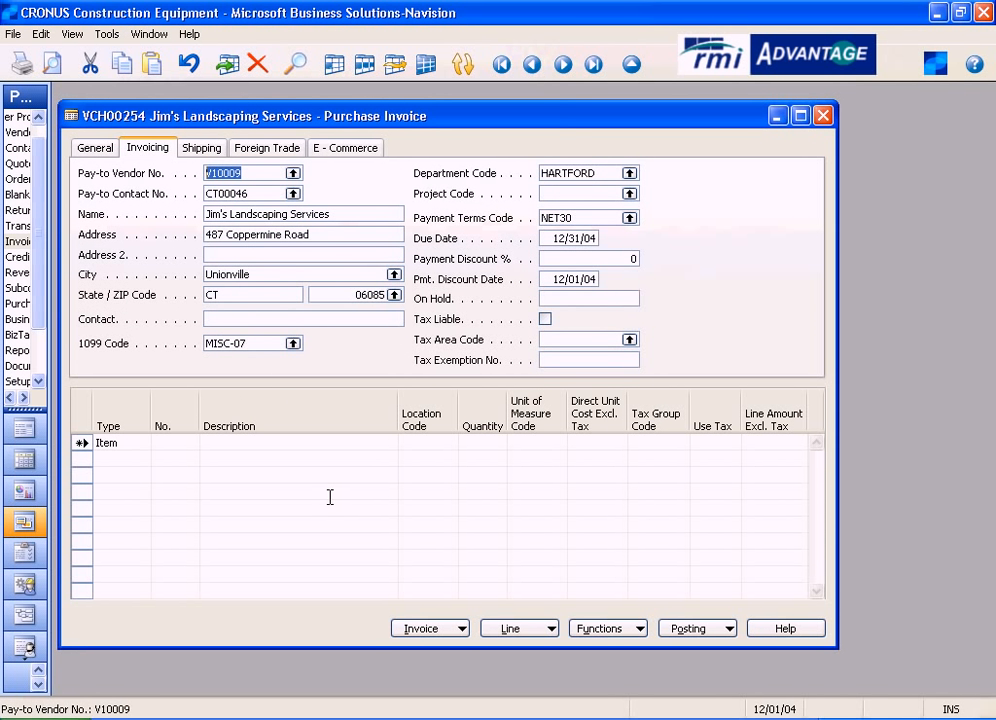
pyautogui.click(268, 345)
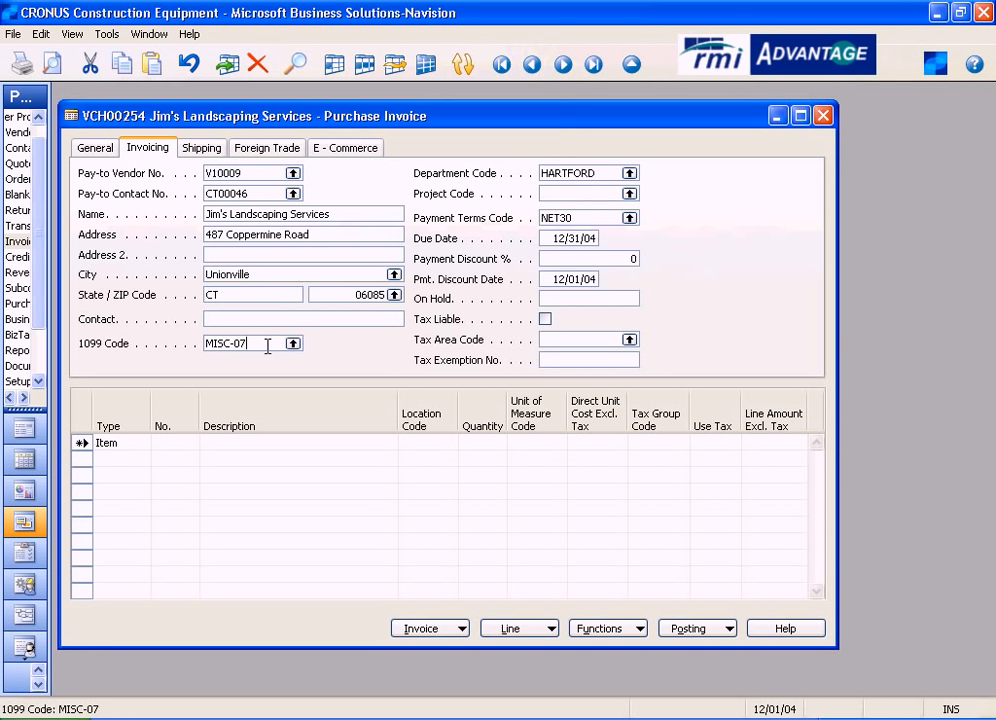
pyautogui.moveTo(268, 345); pyautogui.dragTo(205, 352)
pyautogui.click(267, 345)
pyautogui.click(198, 147)
pyautogui.click(100, 150)
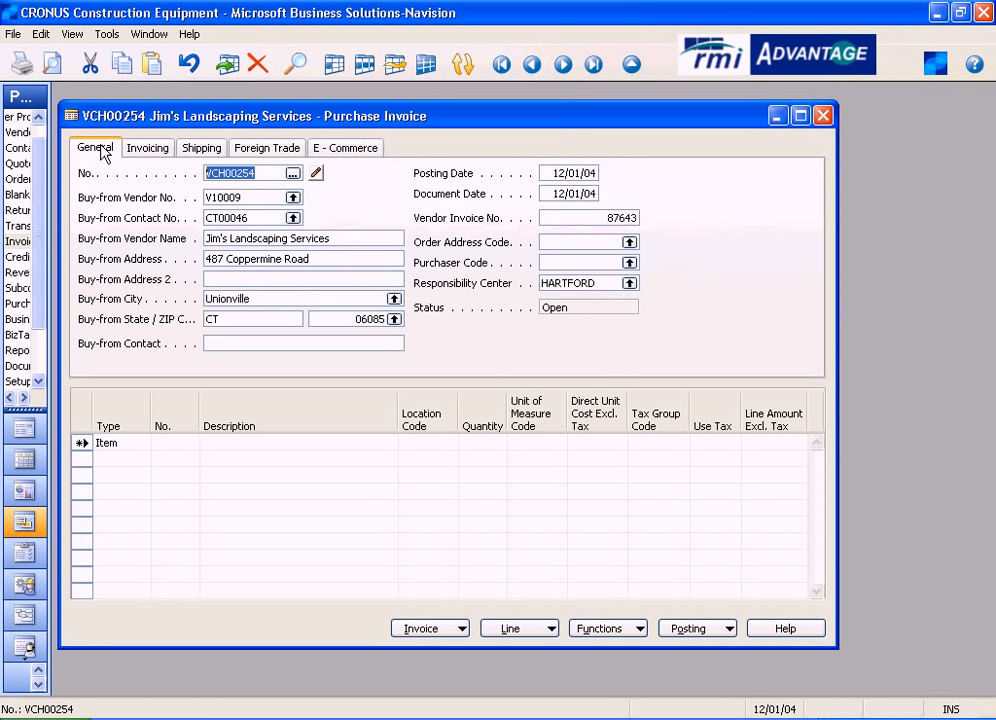
# - Show the 1099 Liable column in the invoice lines and widen the invoice window to fit it
pyautogui.rightClick(271, 414)
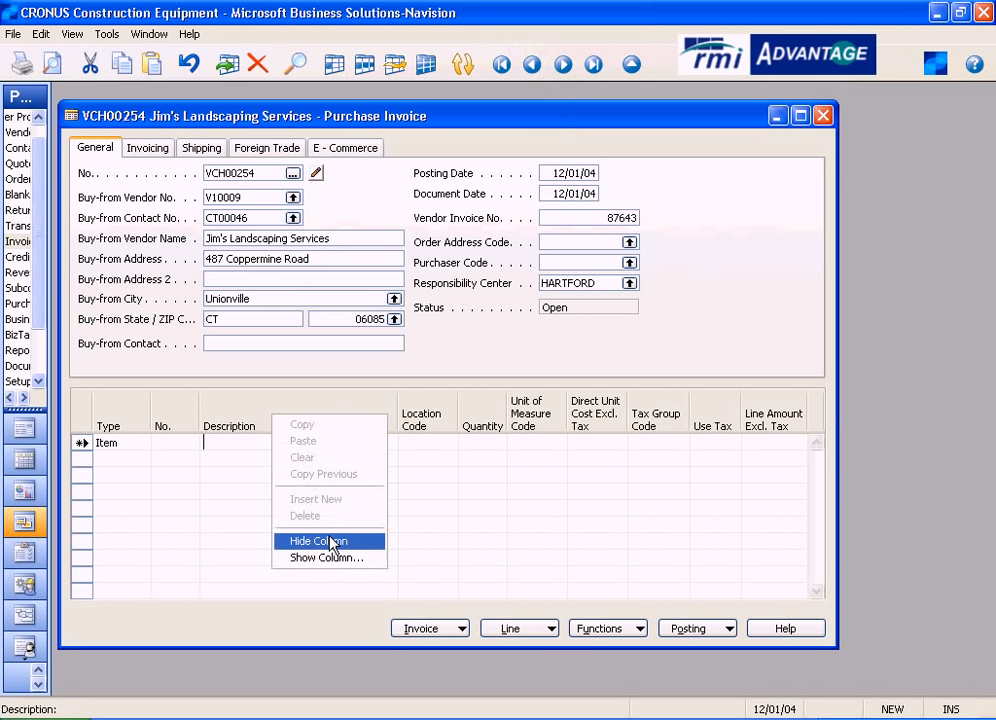
pyautogui.click(318, 558)
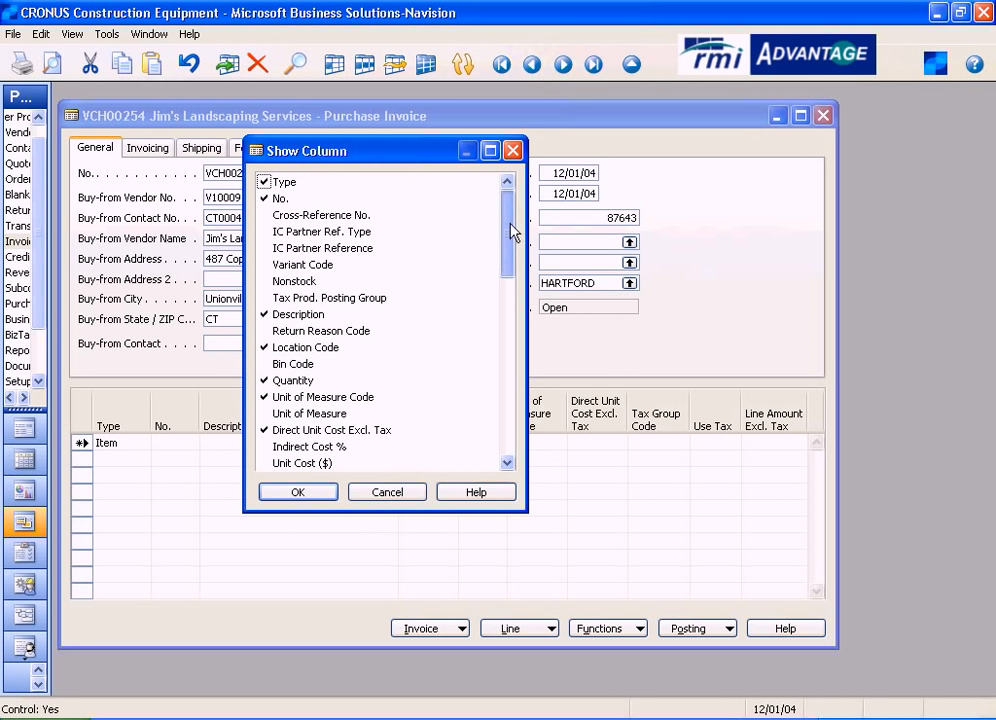
pyautogui.moveTo(509, 222); pyautogui.dragTo(517, 424)
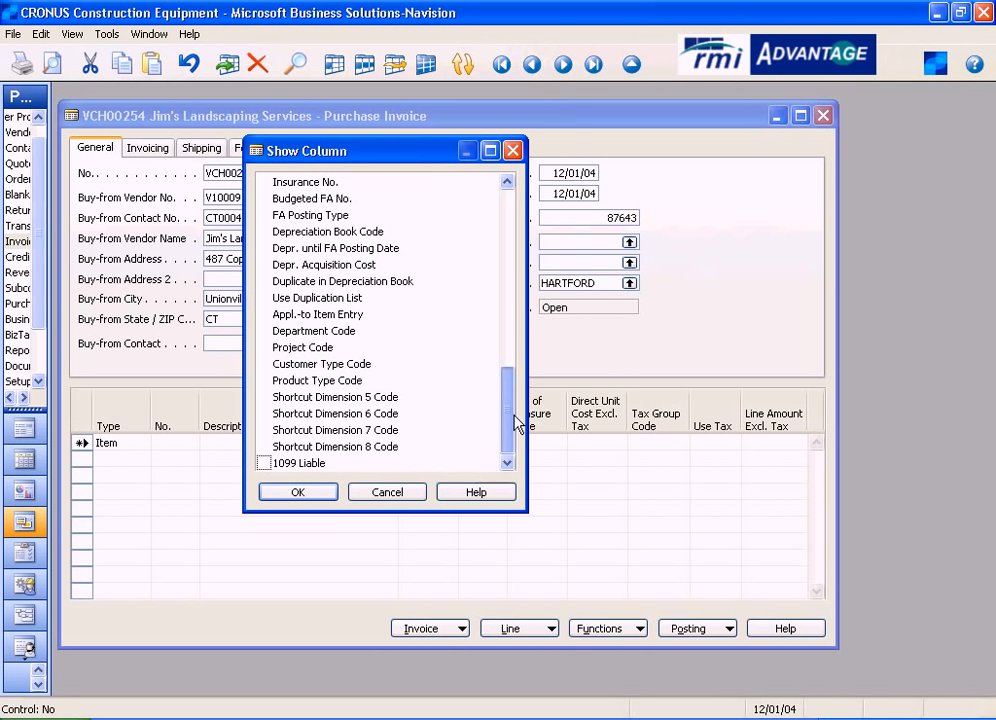
pyautogui.click(265, 463)
pyautogui.click(302, 494)
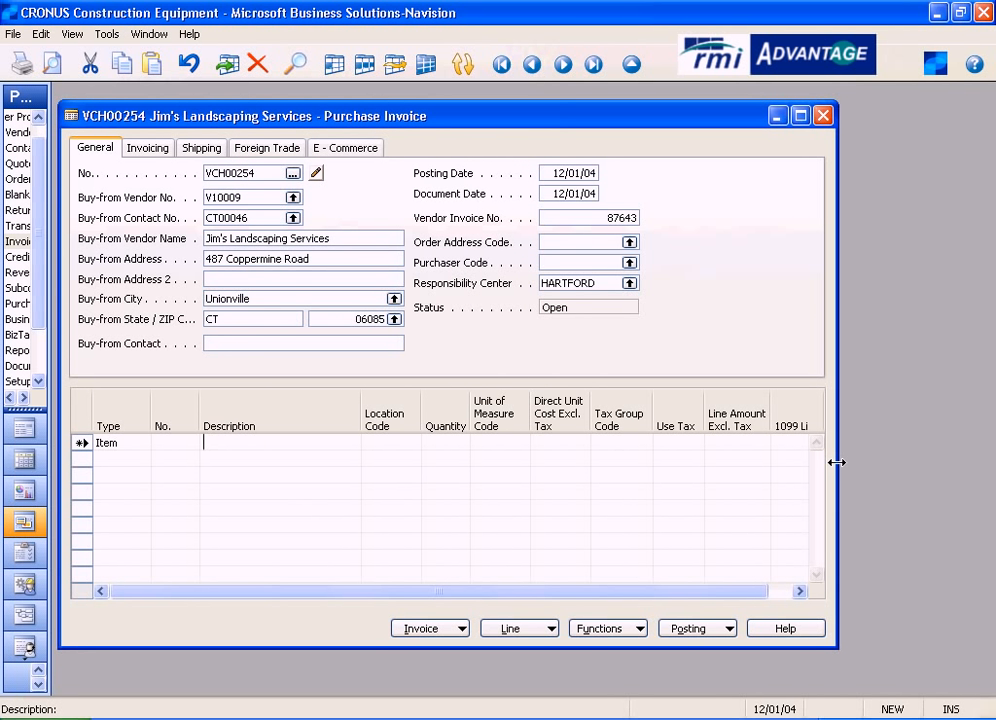
pyautogui.moveTo(836, 462); pyautogui.dragTo(875, 458)
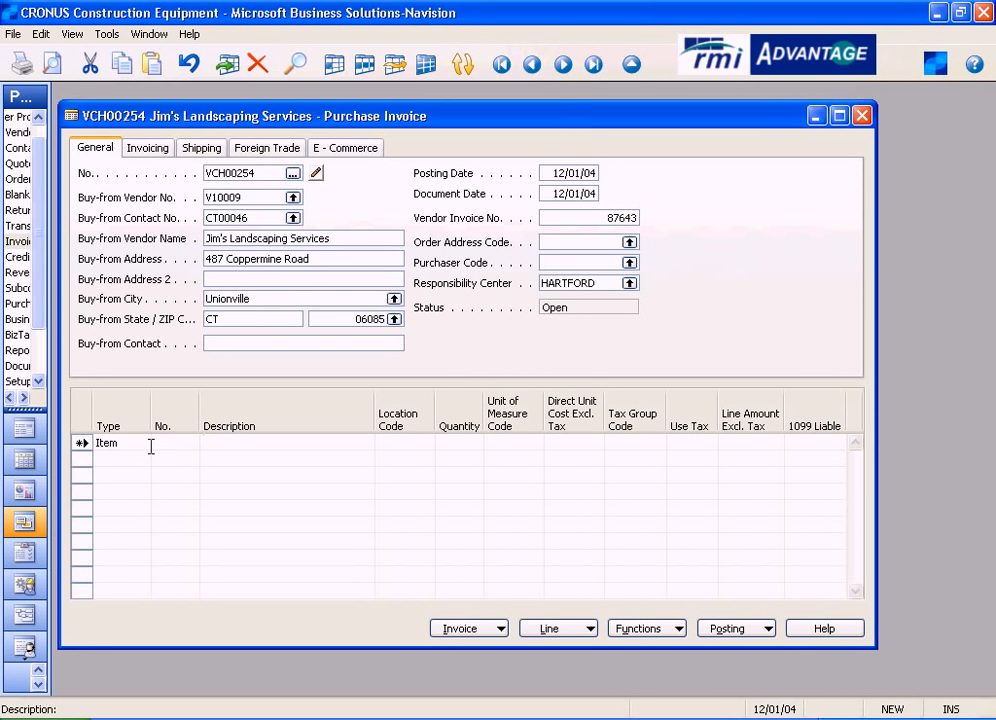
# - Start an invoice line of type G/L Account using account 63200, Maintenance - Building / Land
pyautogui.click(142, 443)
pyautogui.click(108, 472)
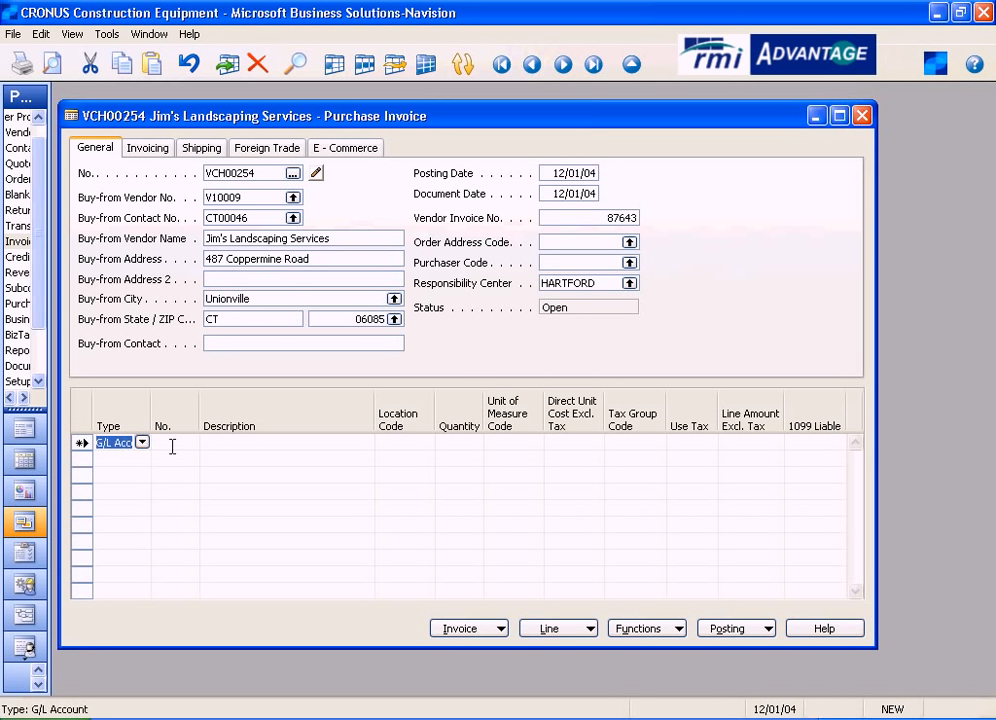
pyautogui.click(172, 447)
pyautogui.click(190, 442)
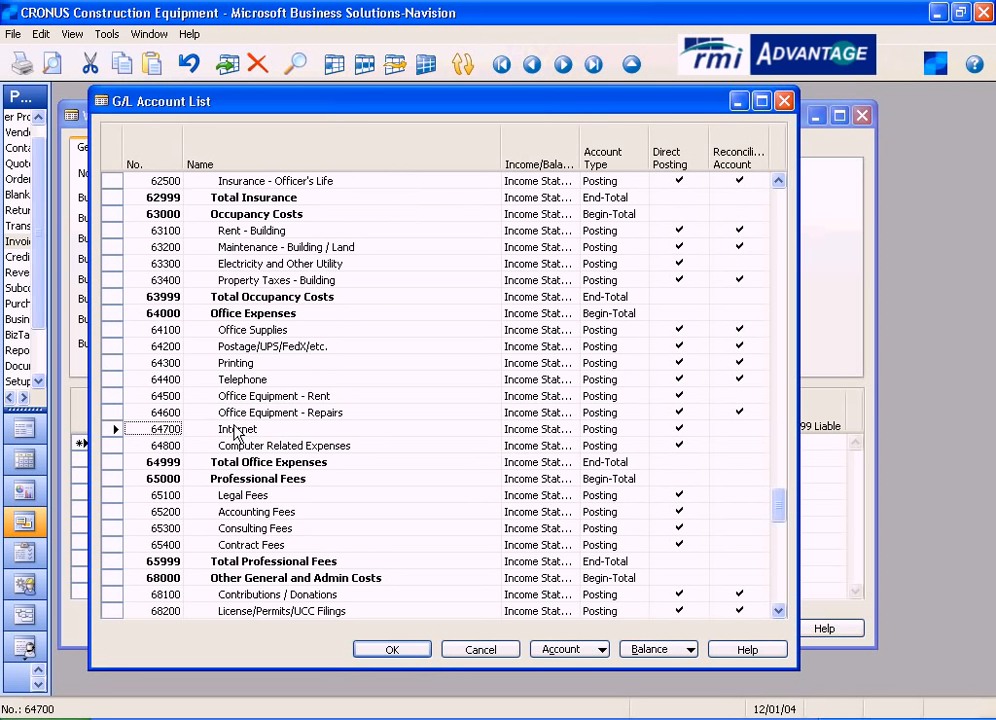
pyautogui.click(115, 247)
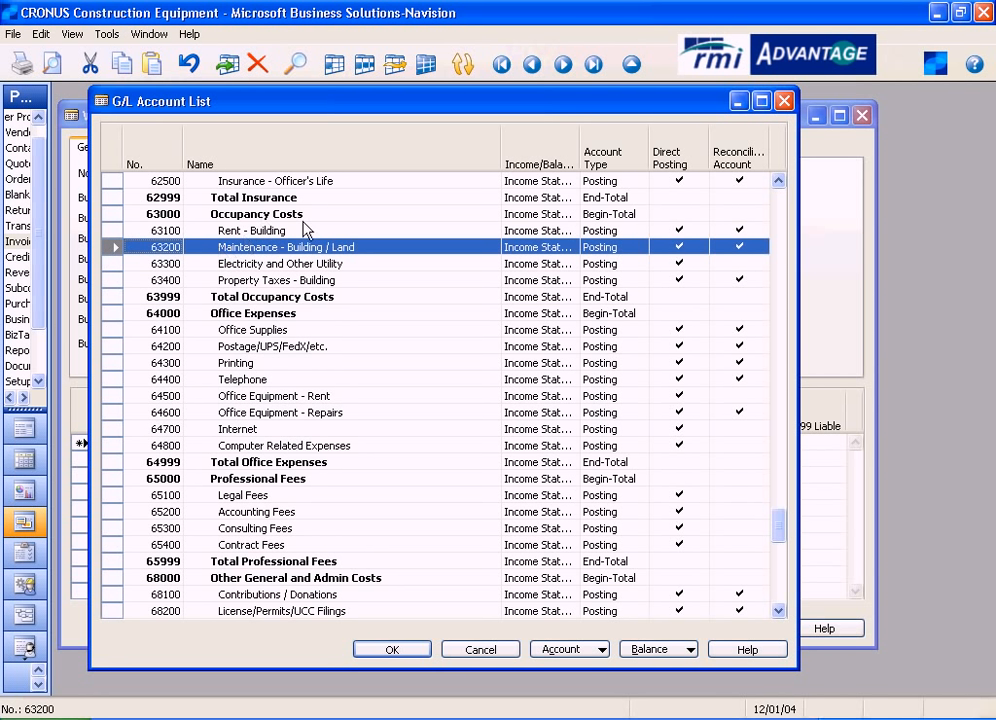
pyautogui.click(390, 649)
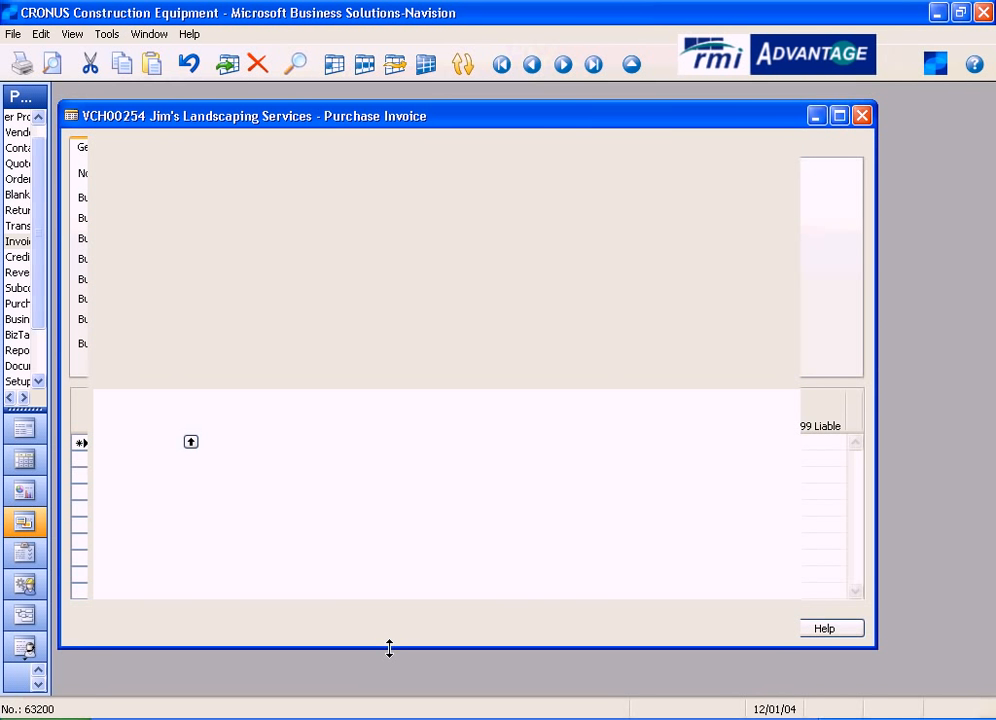
# - Enter quantity 1 and a direct unit cost of 600 on the Maintenance - Building / Land line
pyautogui.press('Tab')
pyautogui.press('Tab')
pyautogui.press('Tab')
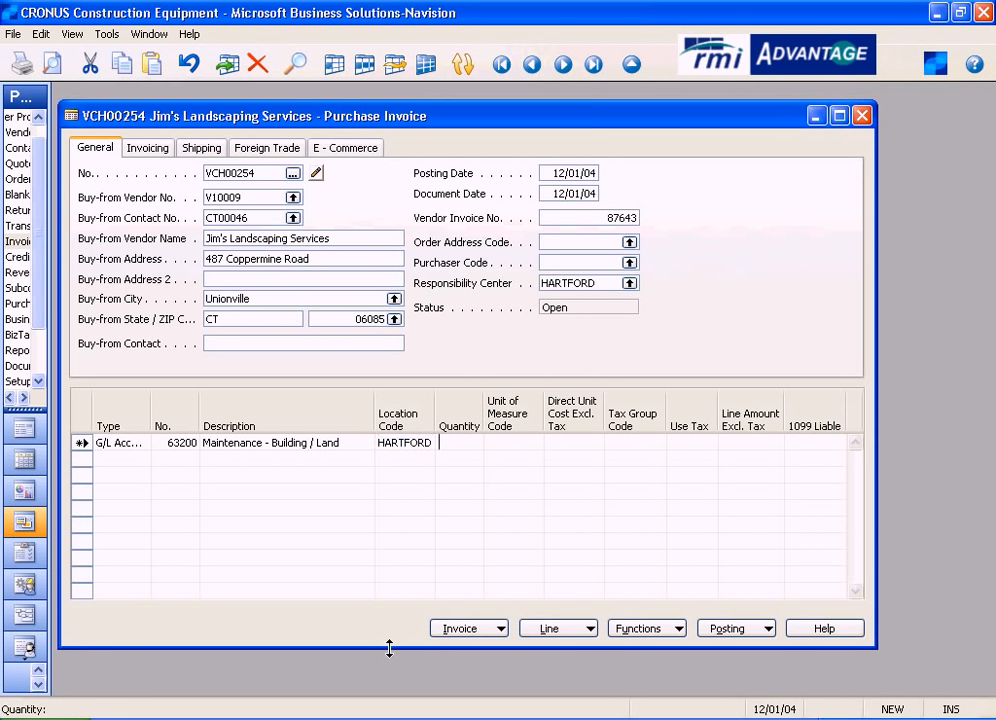
pyautogui.write('1')
pyautogui.press('Tab')
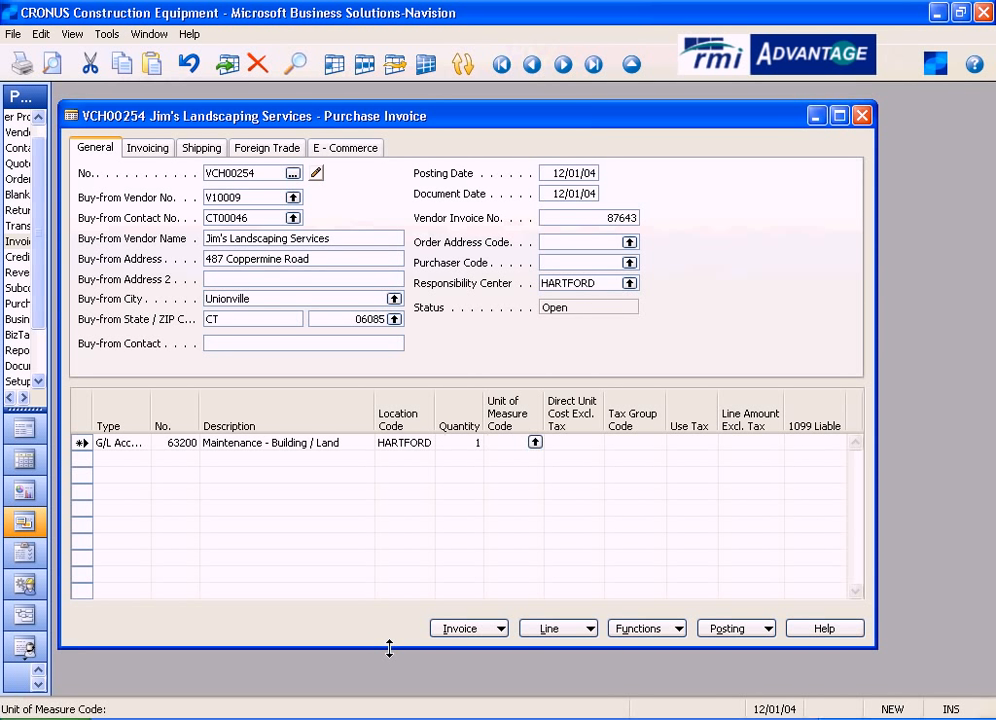
pyautogui.press('Tab')
pyautogui.write('76')
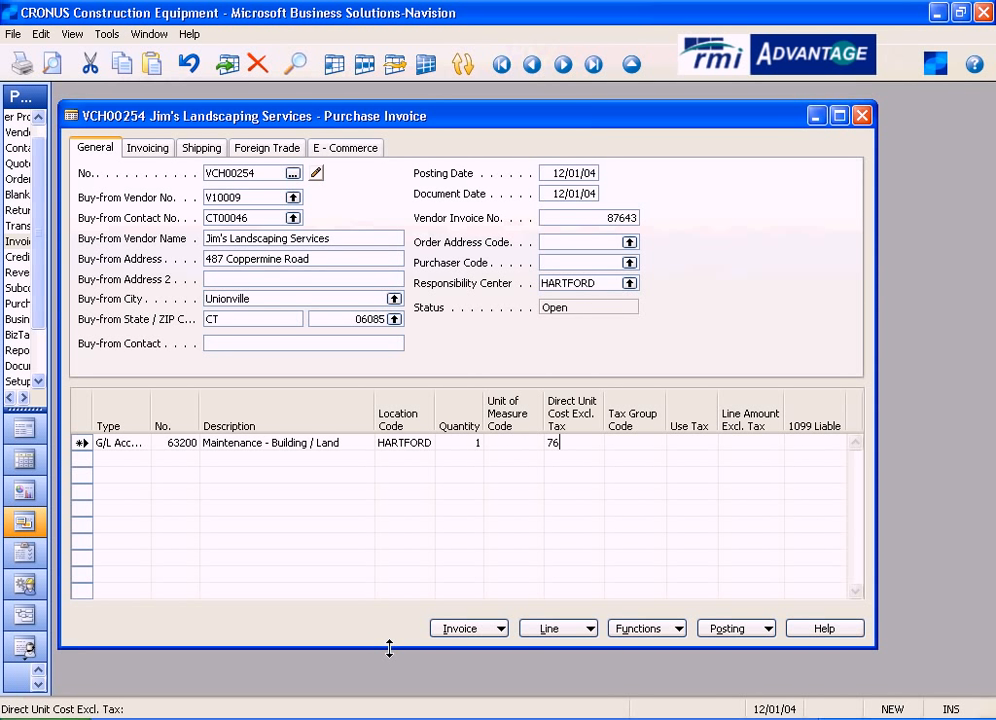
pyautogui.press('BackSpace')
pyautogui.press('BackSpace')
pyautogui.write('600')
pyautogui.press('Tab')
pyautogui.press('Tab')
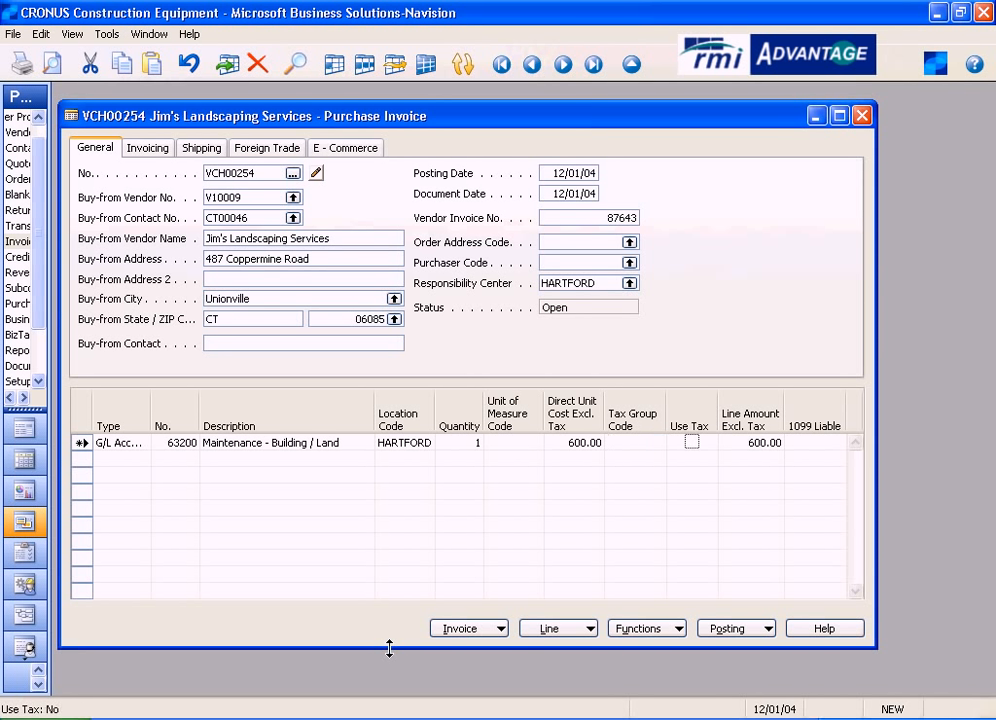
pyautogui.press('Tab')
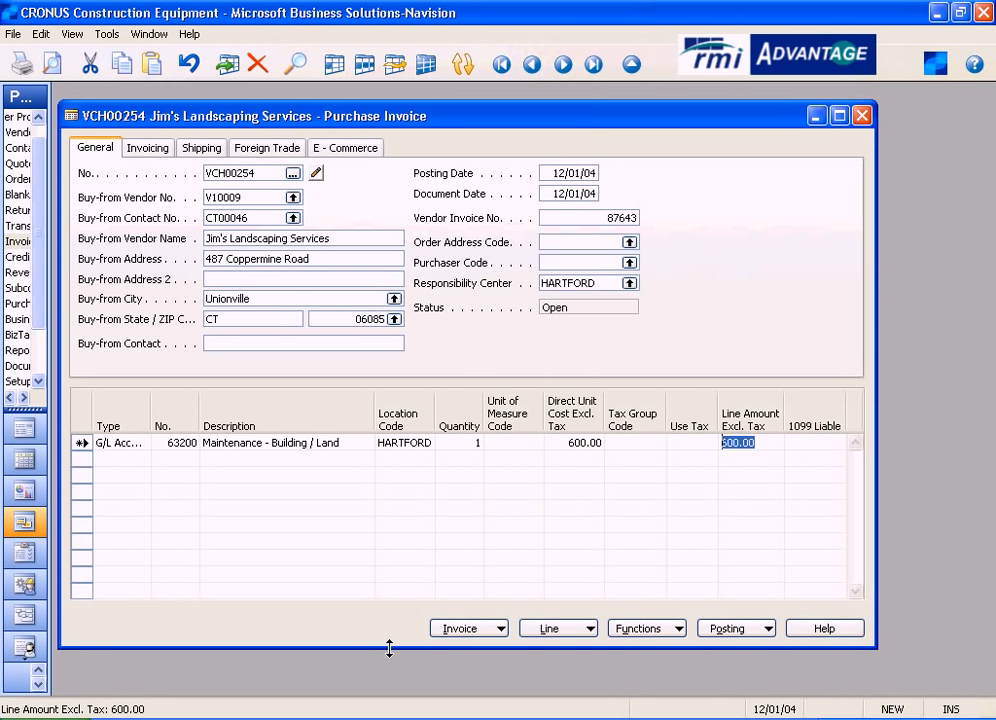
# - Review the 1099 code in the invoicing details, mark the maintenance line as 1099 liable, and return to the general details
pyautogui.click(152, 149)
pyautogui.click(256, 343)
pyautogui.doubleClick(249, 343)
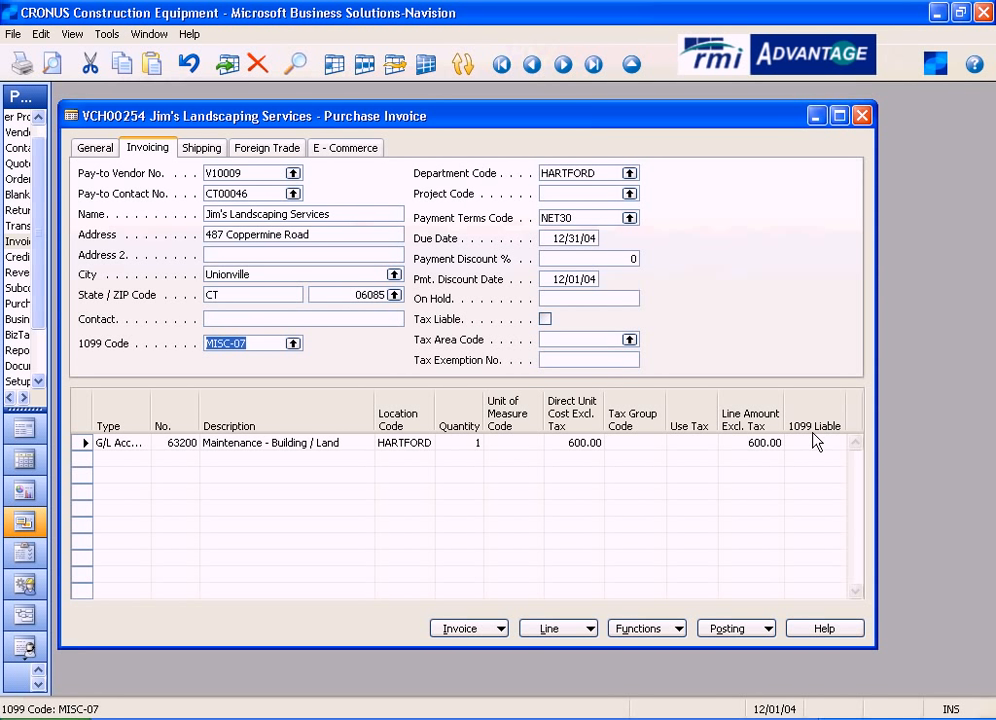
pyautogui.click(355, 441)
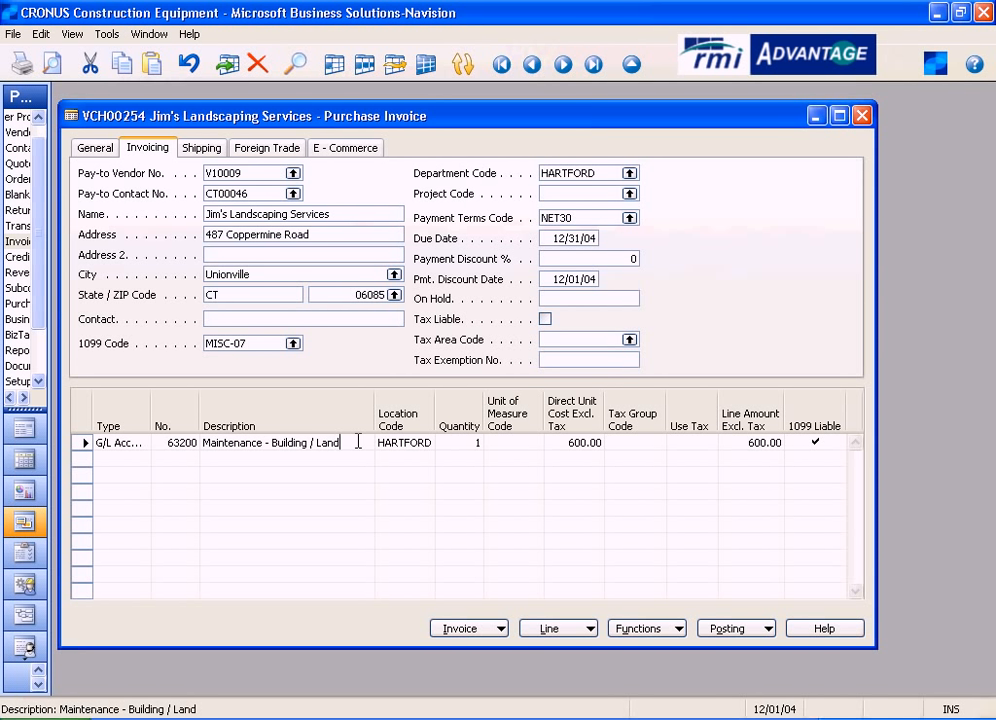
pyautogui.click(815, 444)
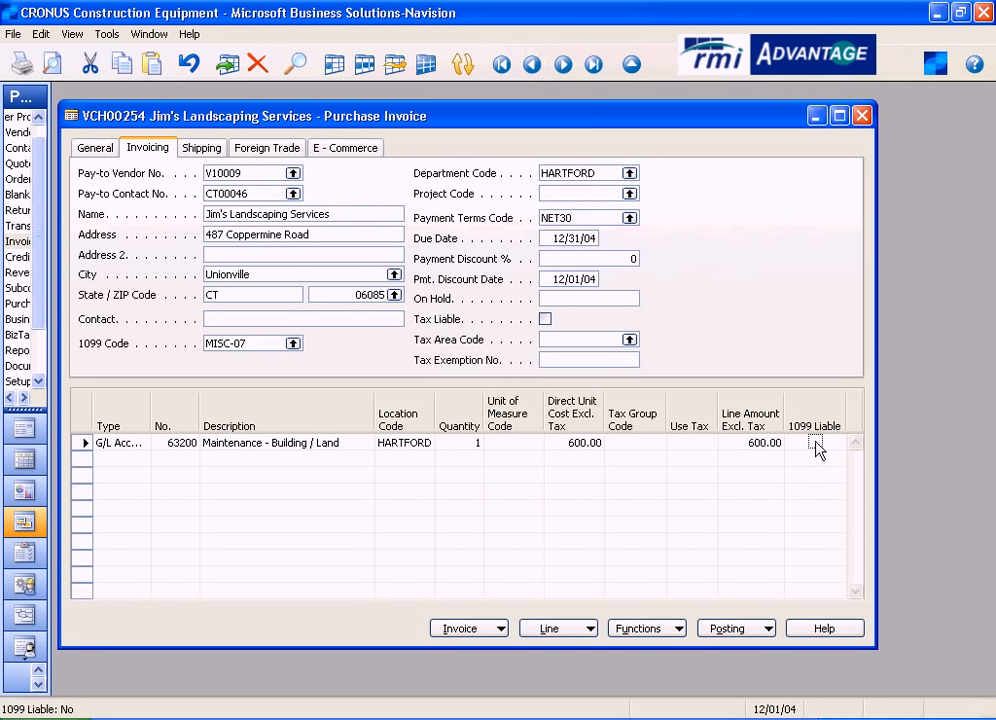
pyautogui.click(815, 444)
pyautogui.click(110, 152)
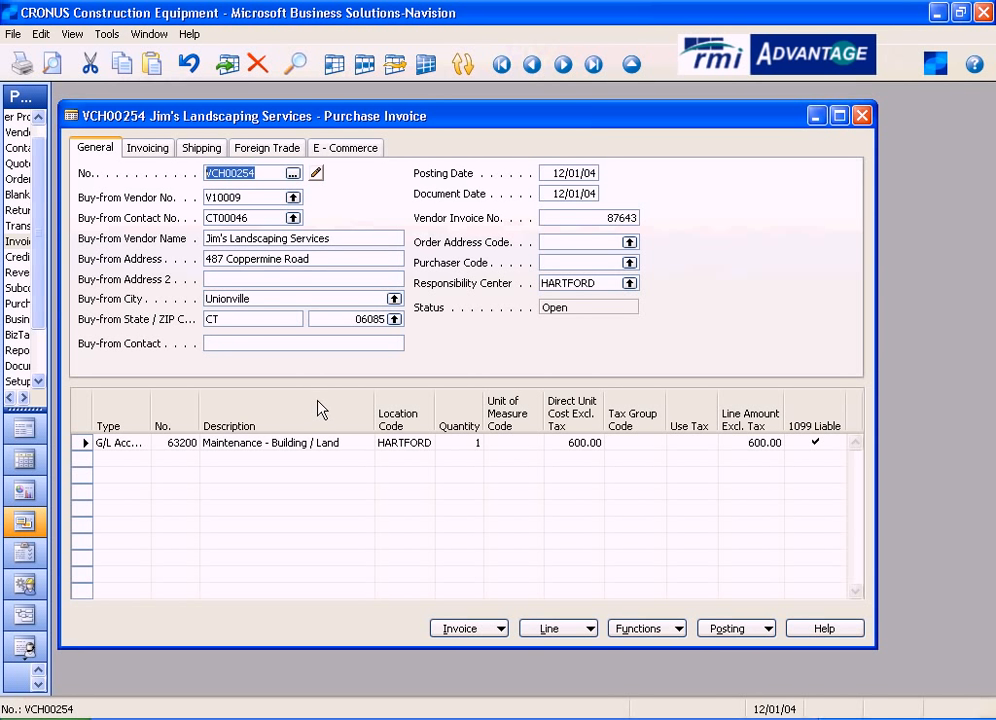
pyautogui.click(727, 628)
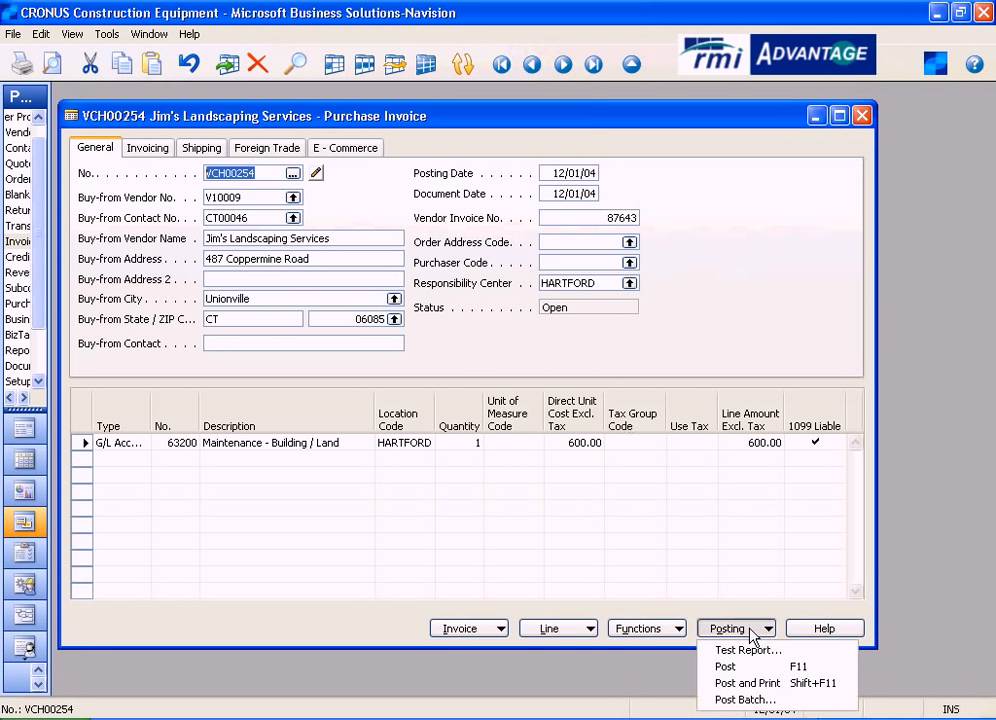
pyautogui.click(750, 667)
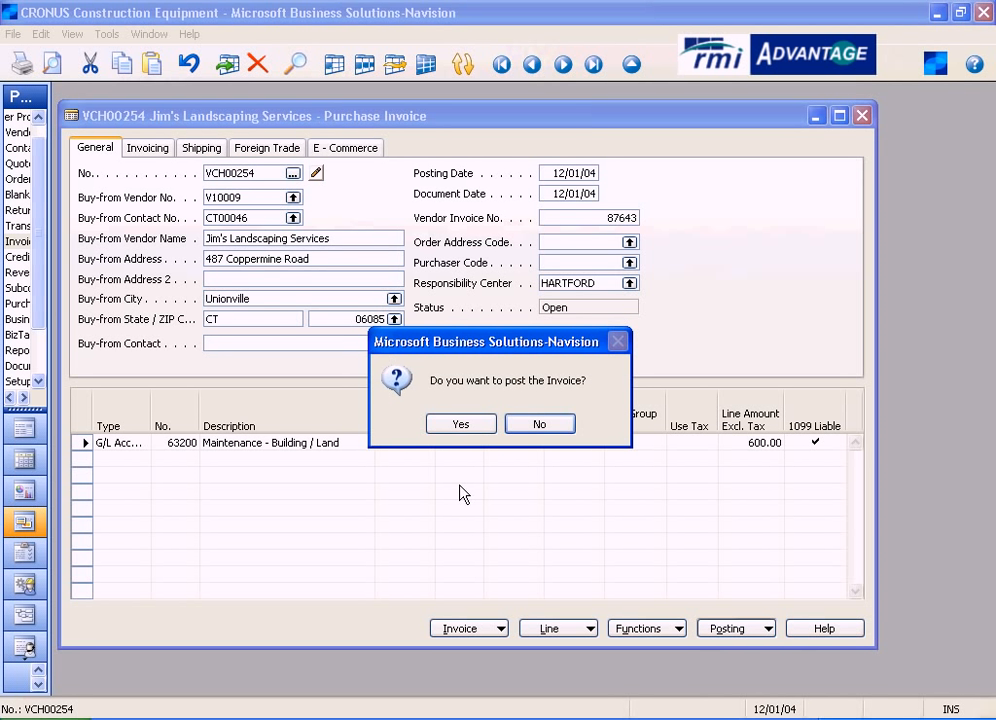
pyautogui.click(539, 424)
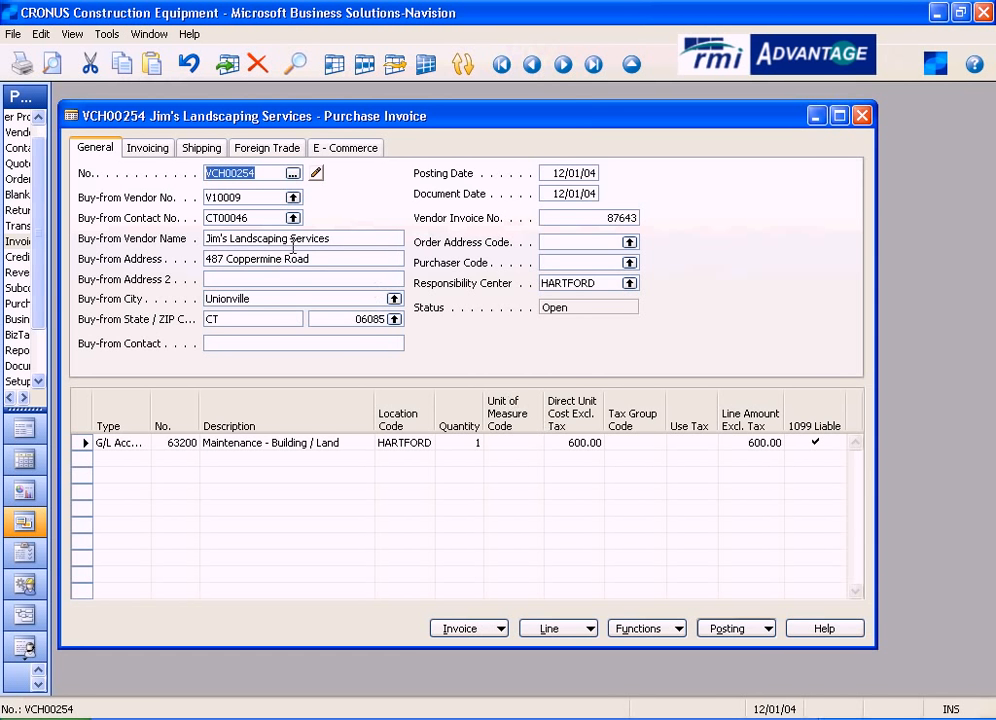
# - Check the 1099 statistics for Jim's Landscaping Services from the vendor list and return to the invoice
pyautogui.click(293, 197)
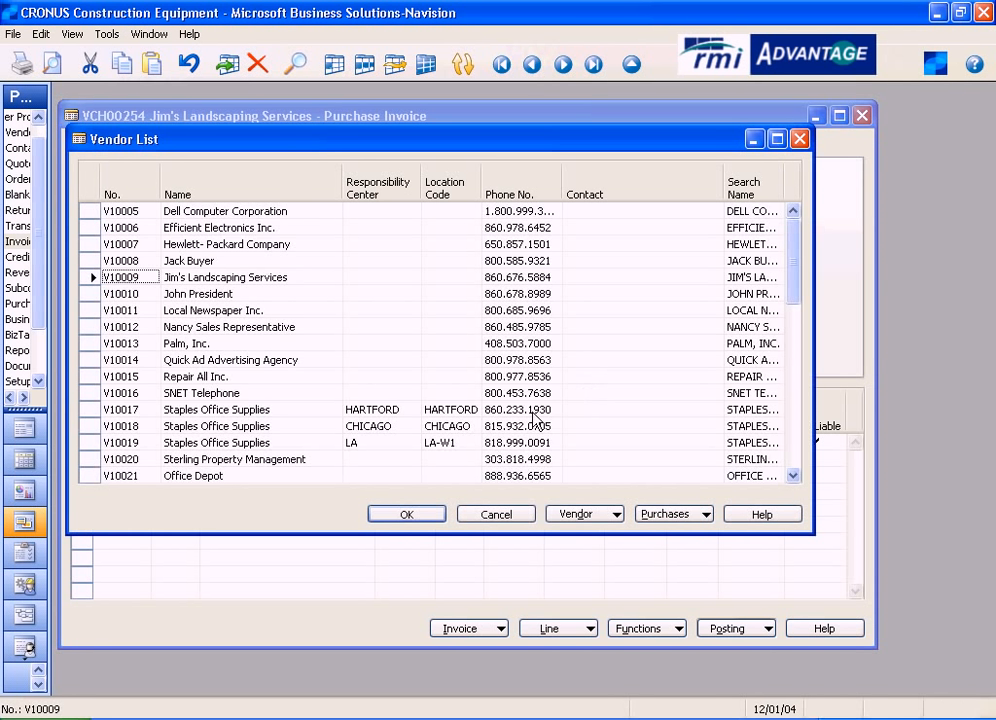
pyautogui.click(585, 515)
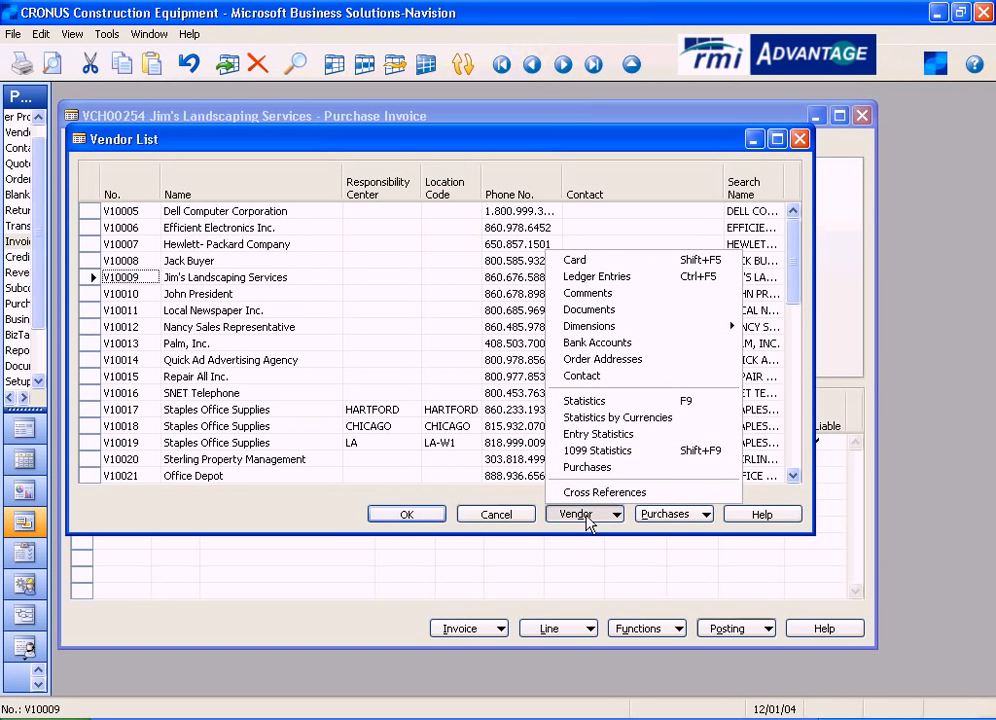
pyautogui.click(597, 450)
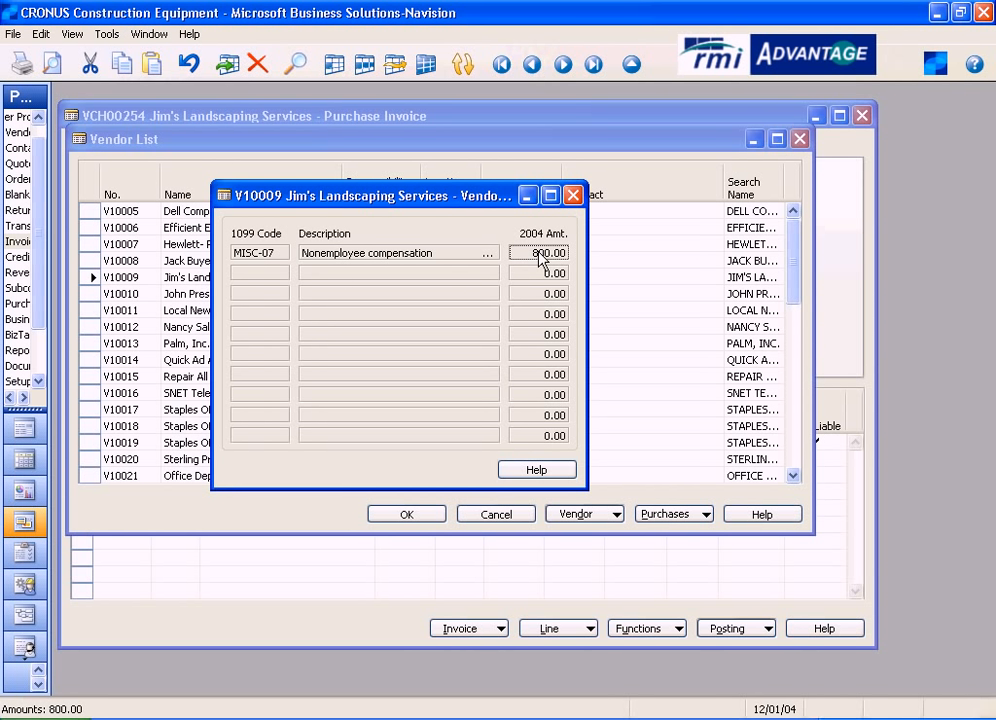
pyautogui.click(573, 196)
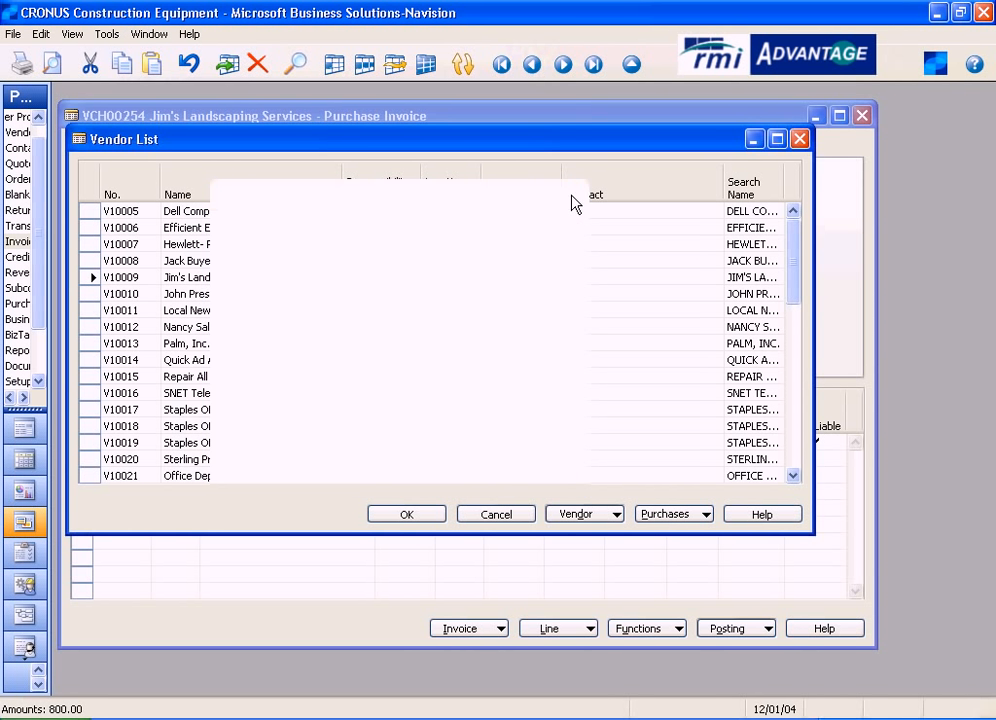
pyautogui.click(803, 140)
# - Preview the posting test report for invoice VCH00254, examine its line and total, and close the preview
pyautogui.click(722, 628)
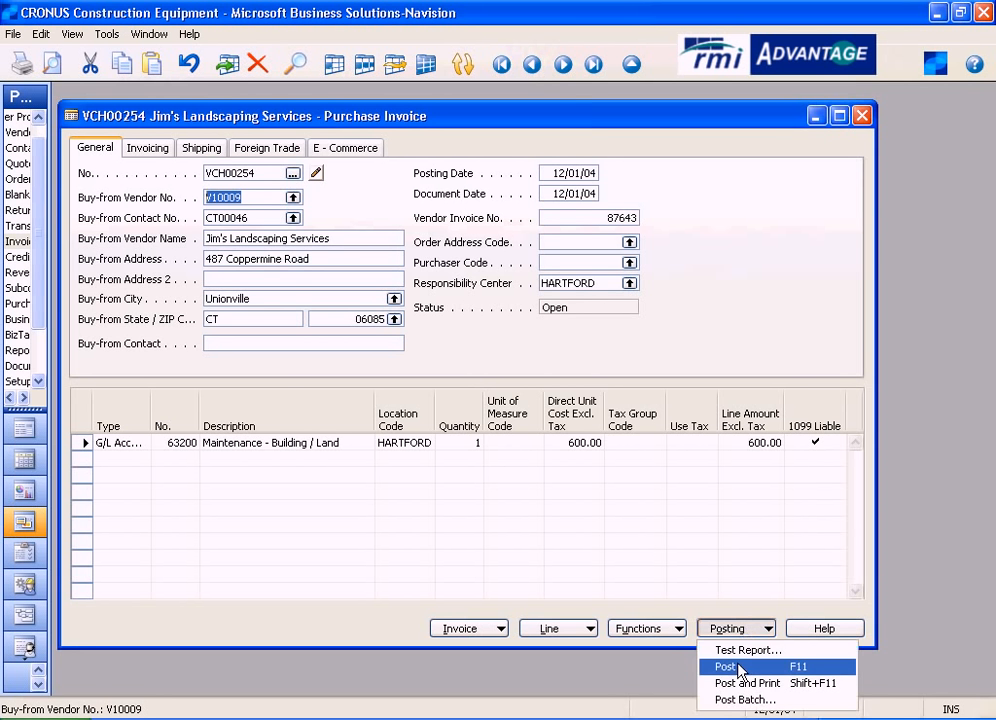
pyautogui.click(728, 650)
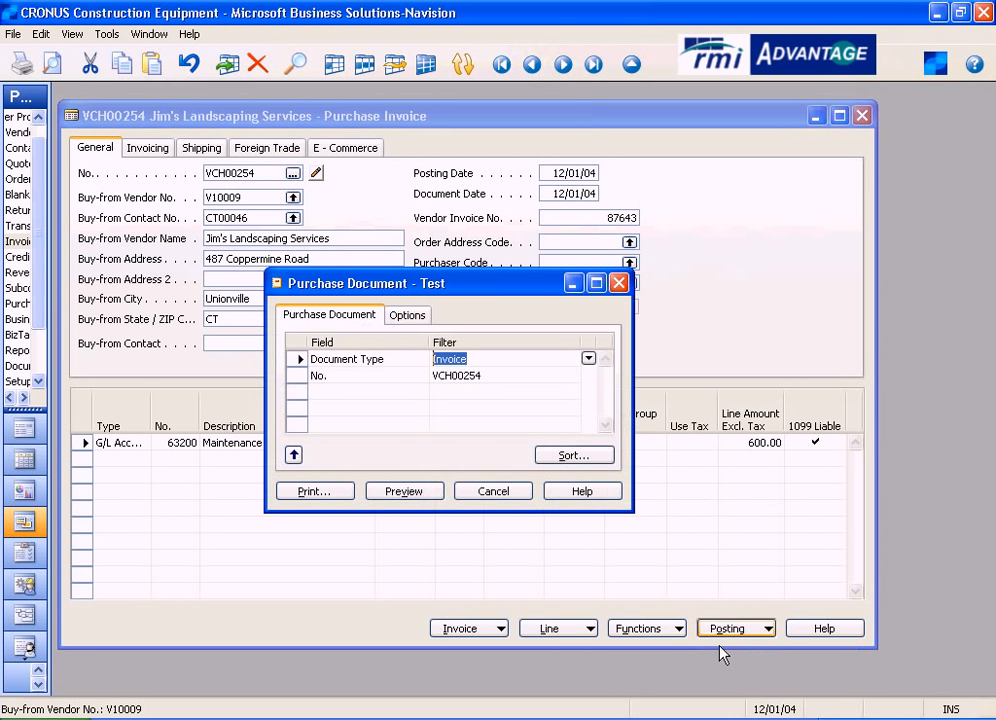
pyautogui.click(412, 494)
pyautogui.scroll(-6, 431, 478)
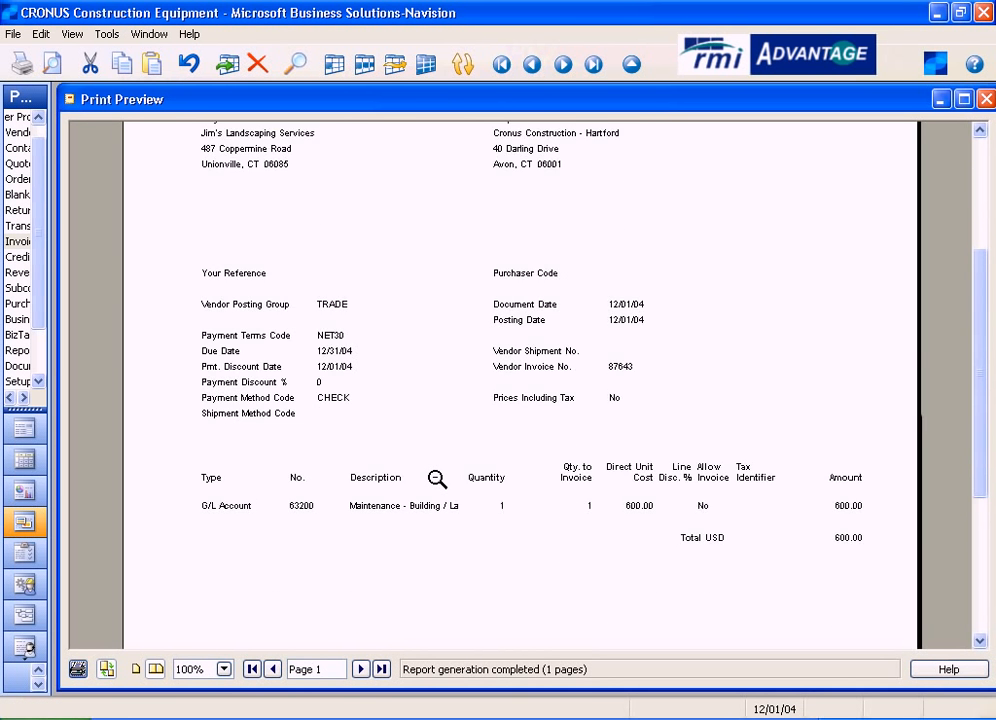
pyautogui.scroll(-2, 437, 479)
pyautogui.scroll(-5, 437, 479)
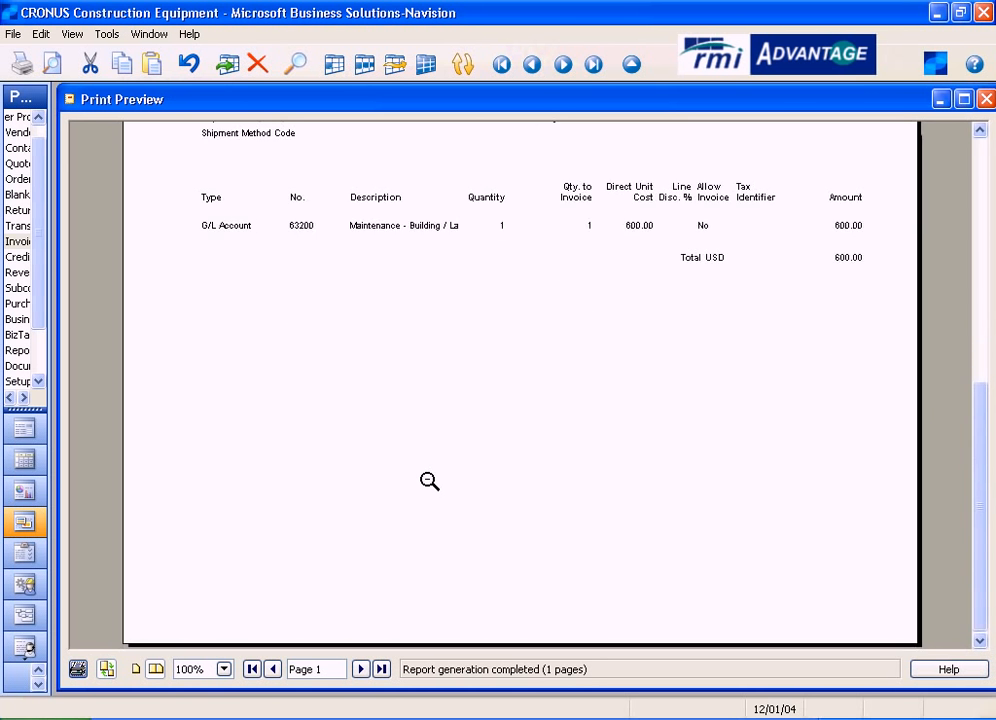
pyautogui.scroll(8, 429, 480)
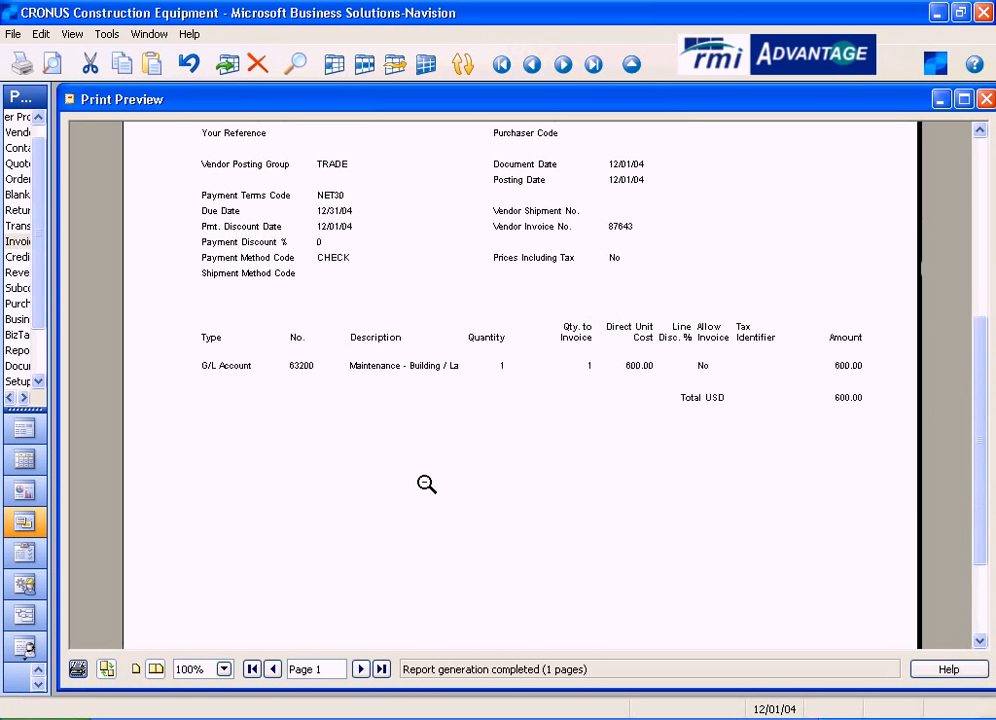
pyautogui.click(985, 99)
# - Post the Jim's Landscaping Services invoice and close the purchase invoice window
pyautogui.click(736, 628)
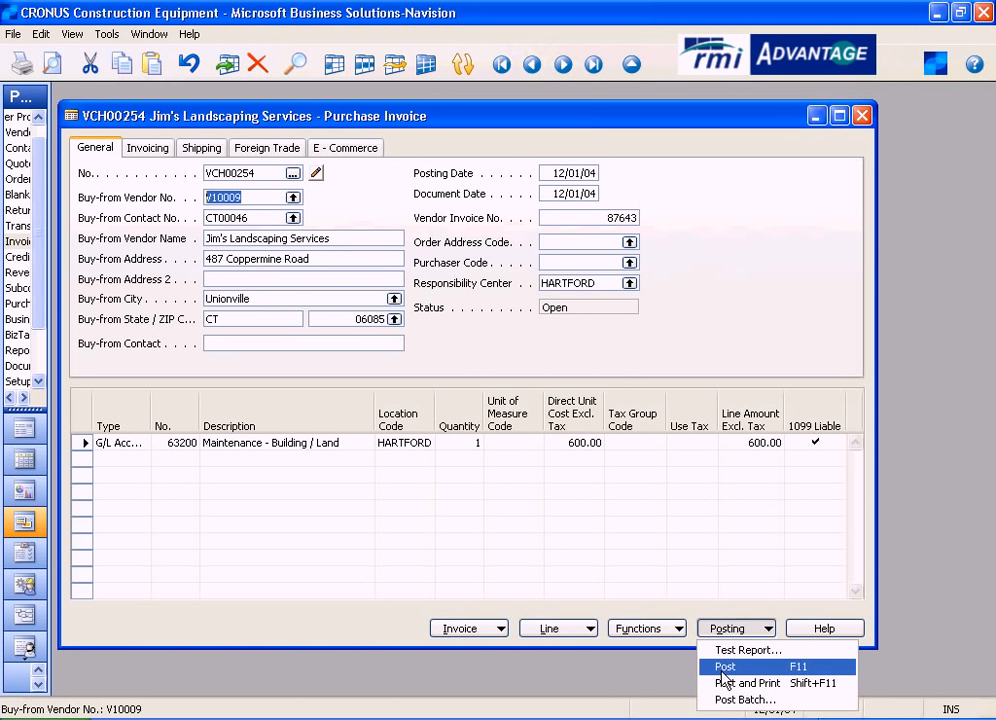
pyautogui.click(725, 662)
pyautogui.click(458, 426)
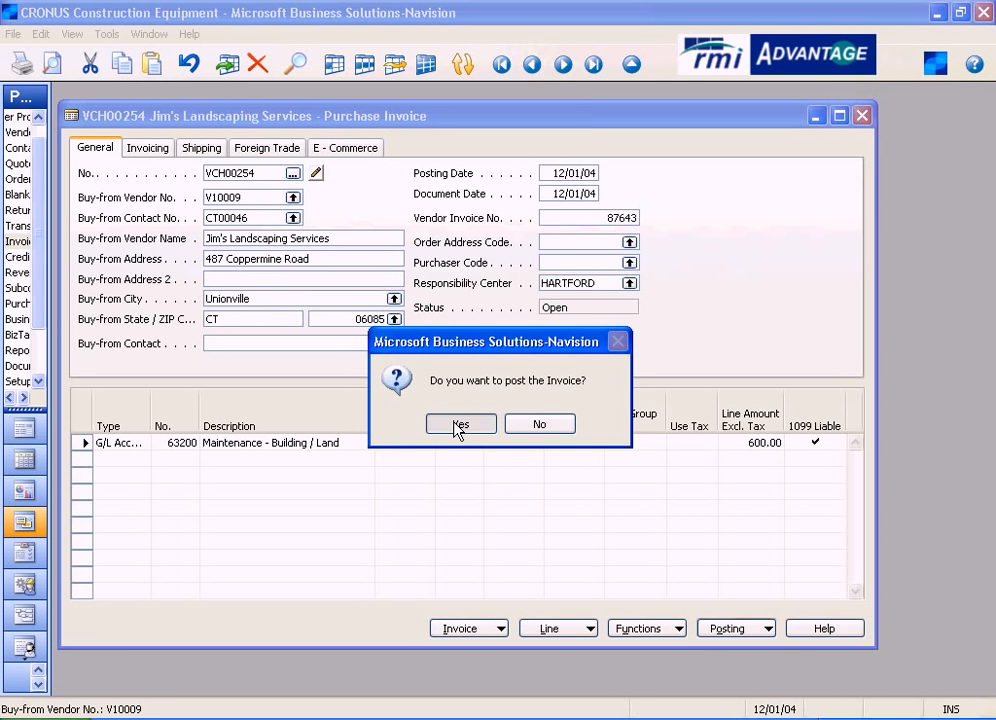
pyautogui.press('Escape')
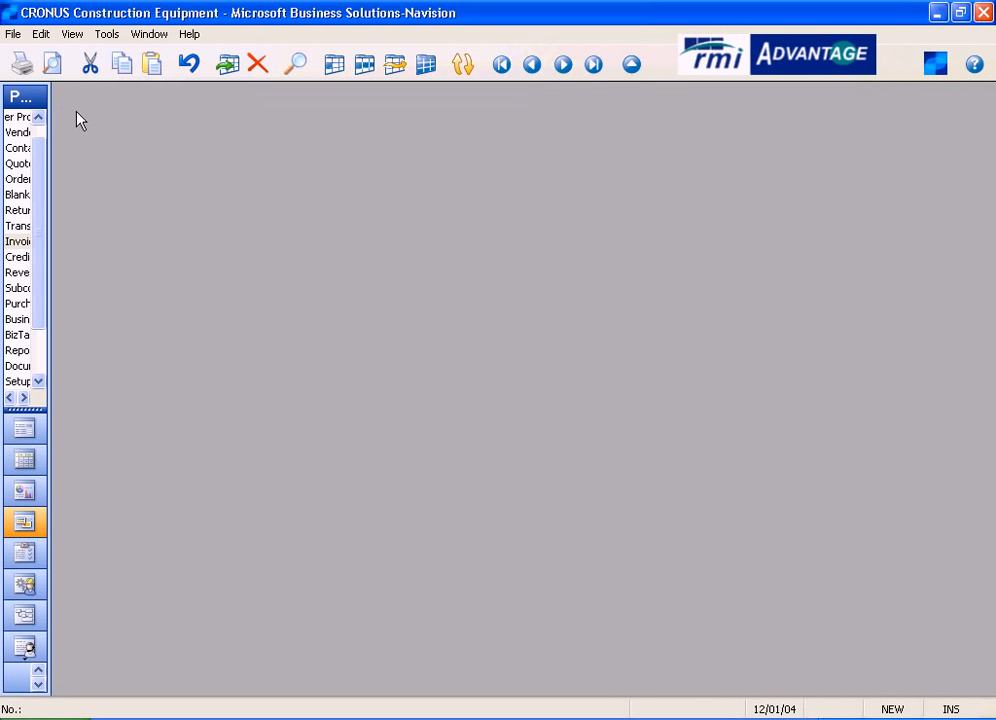
# - Find Jim's Landscaping Services in the vendor list, open its vendor card, and check its 1099 statistics
pyautogui.click(20, 132)
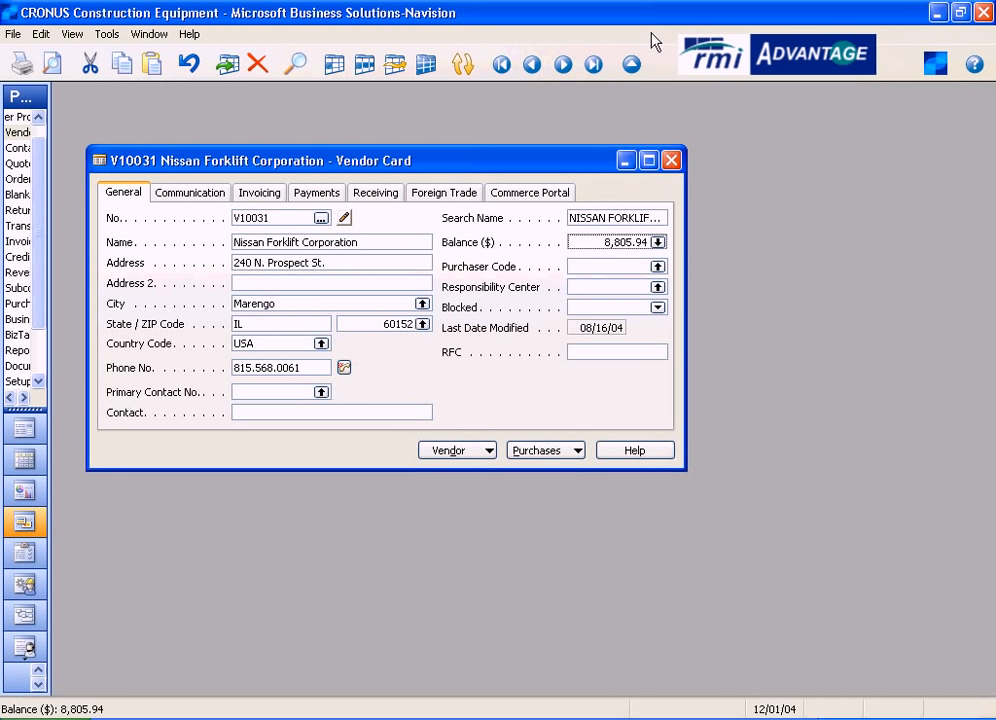
pyautogui.click(631, 64)
pyautogui.scroll(7, 310, 250)
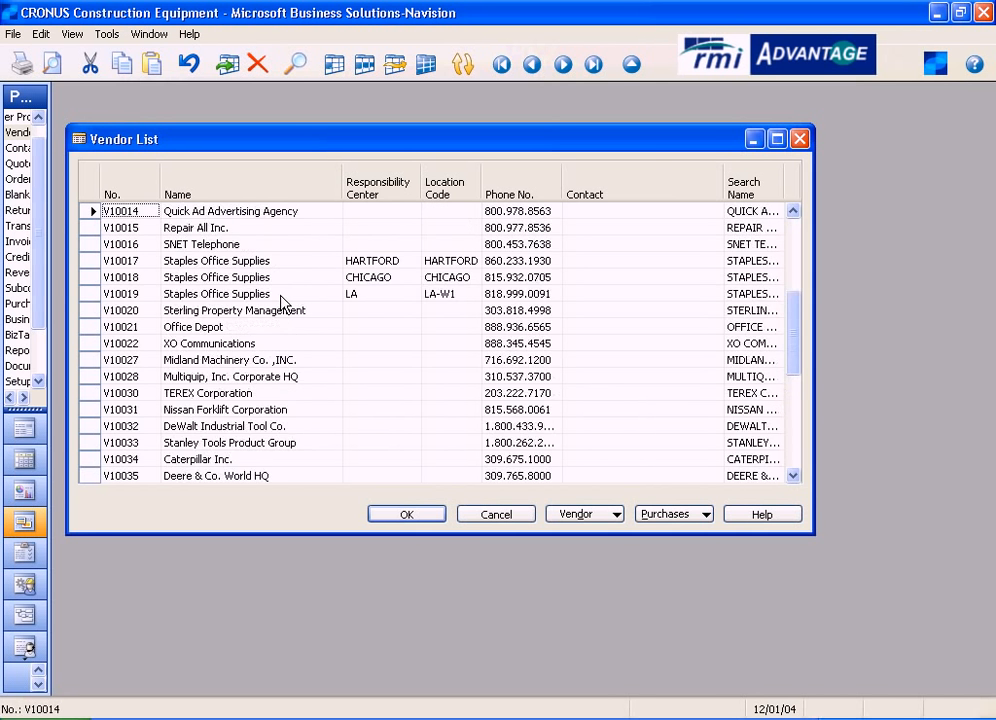
pyautogui.doubleClick(278, 279)
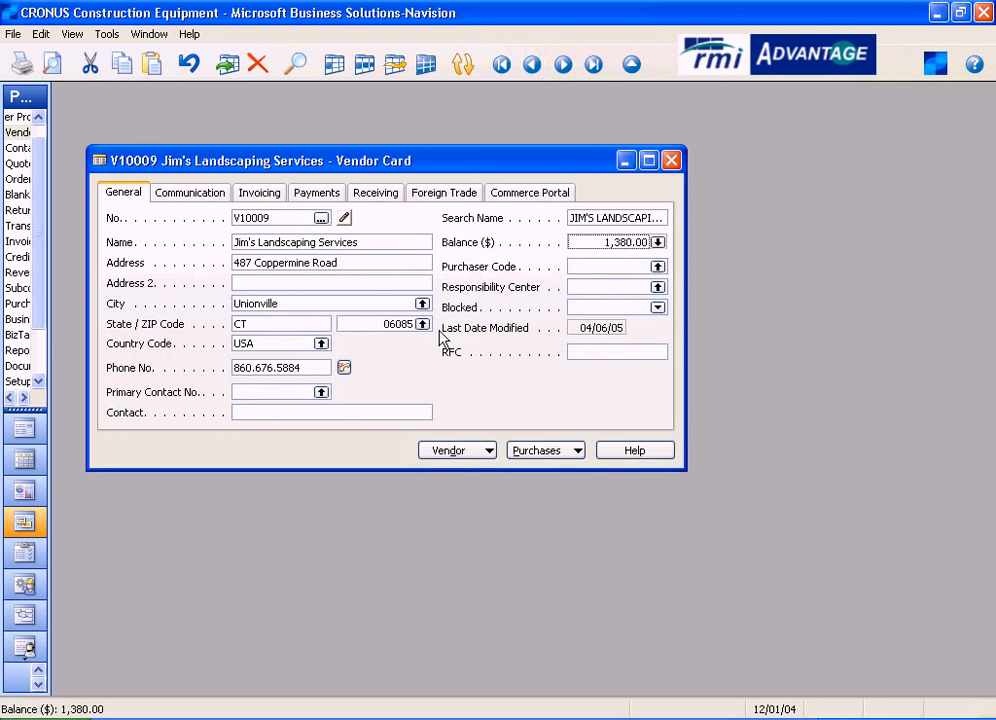
pyautogui.click(488, 452)
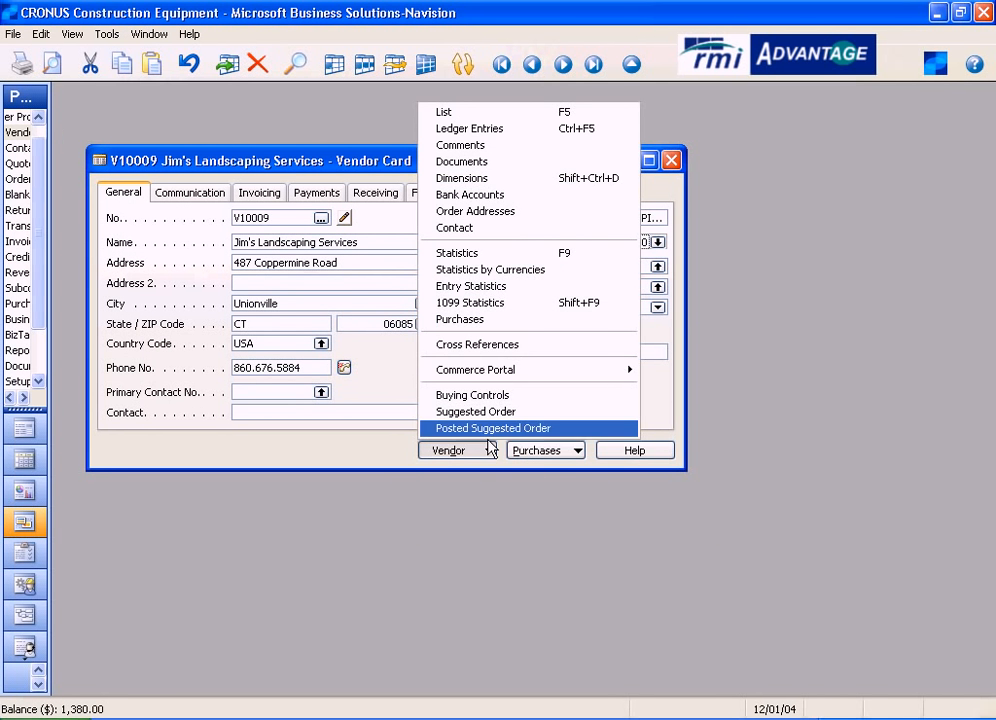
pyautogui.click(533, 301)
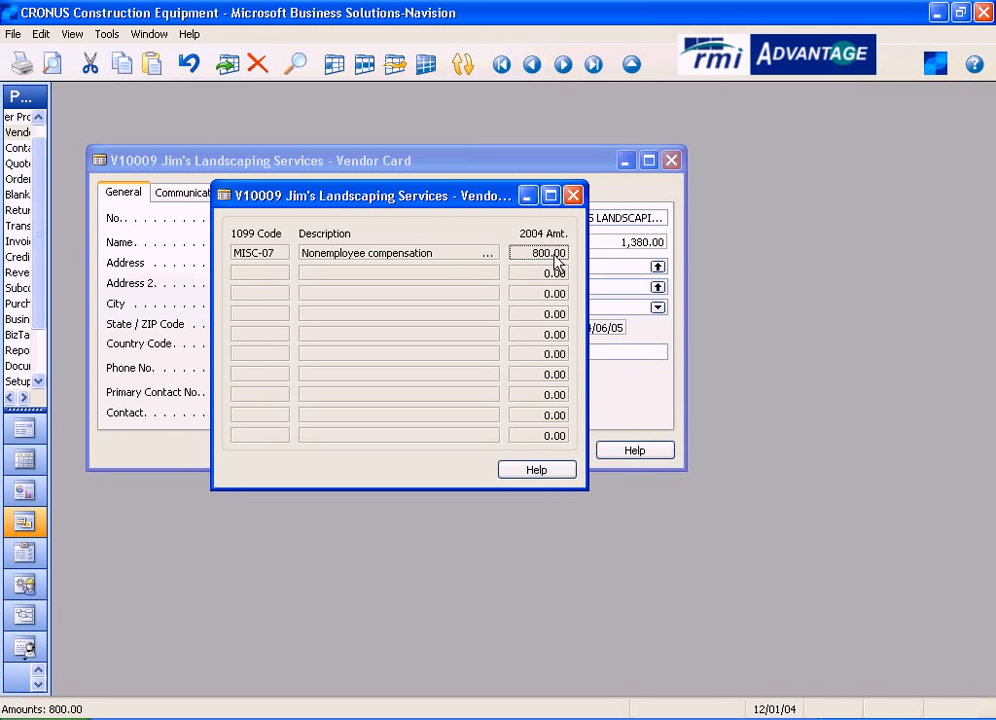
# - Close the 1099 statistics and the vendor card, and widen the navigation pane to show its full entry names
pyautogui.click(573, 195)
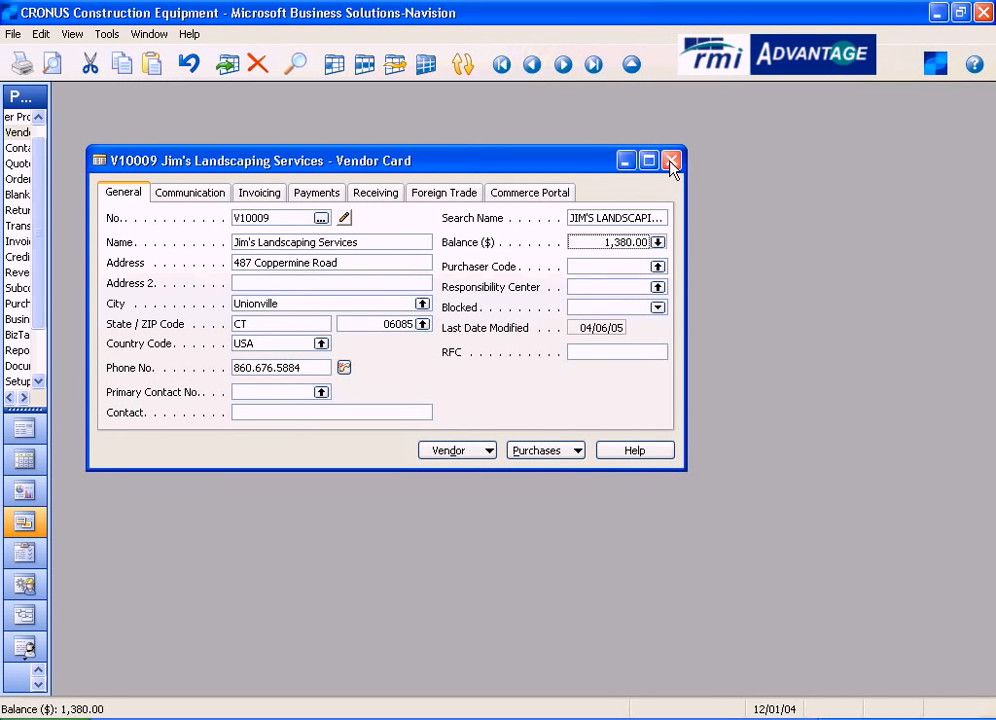
pyautogui.click(671, 163)
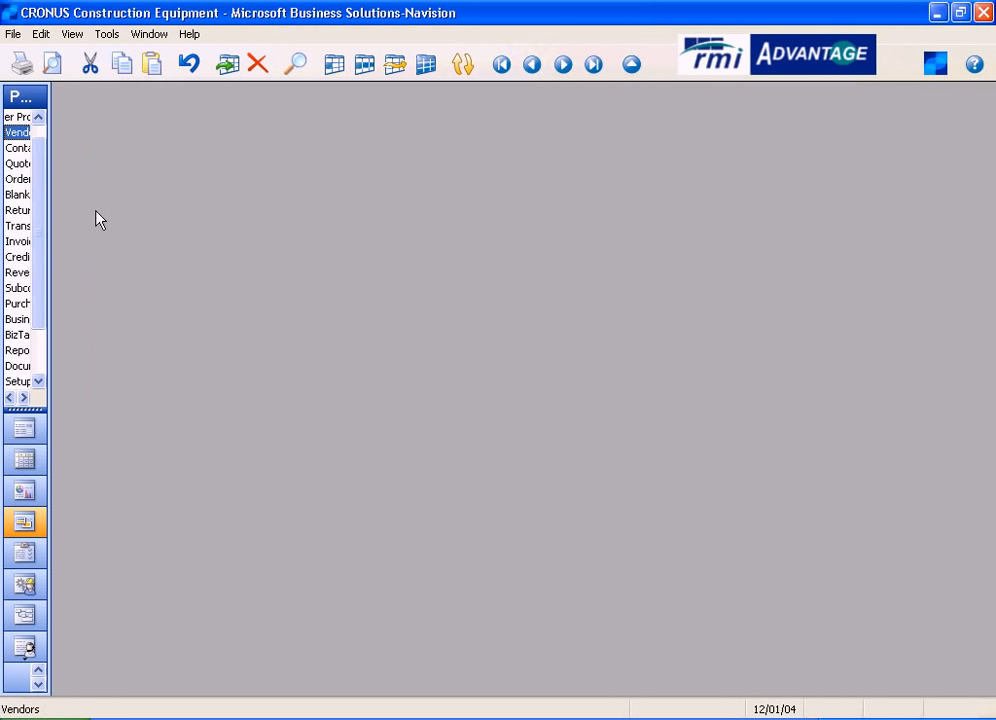
pyautogui.doubleClick(50, 172)
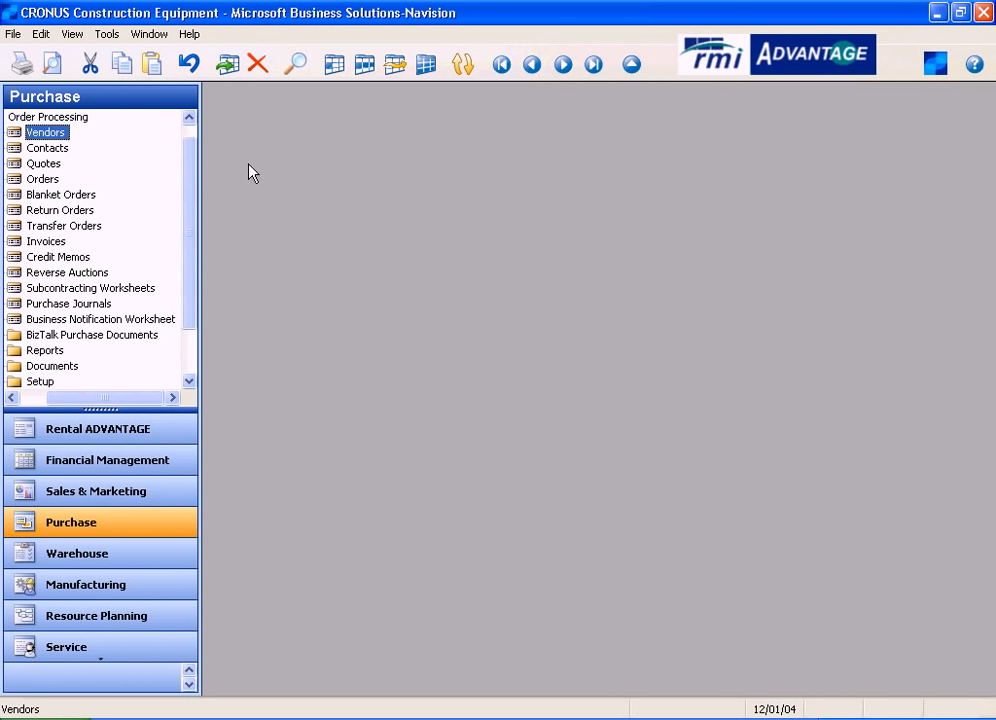